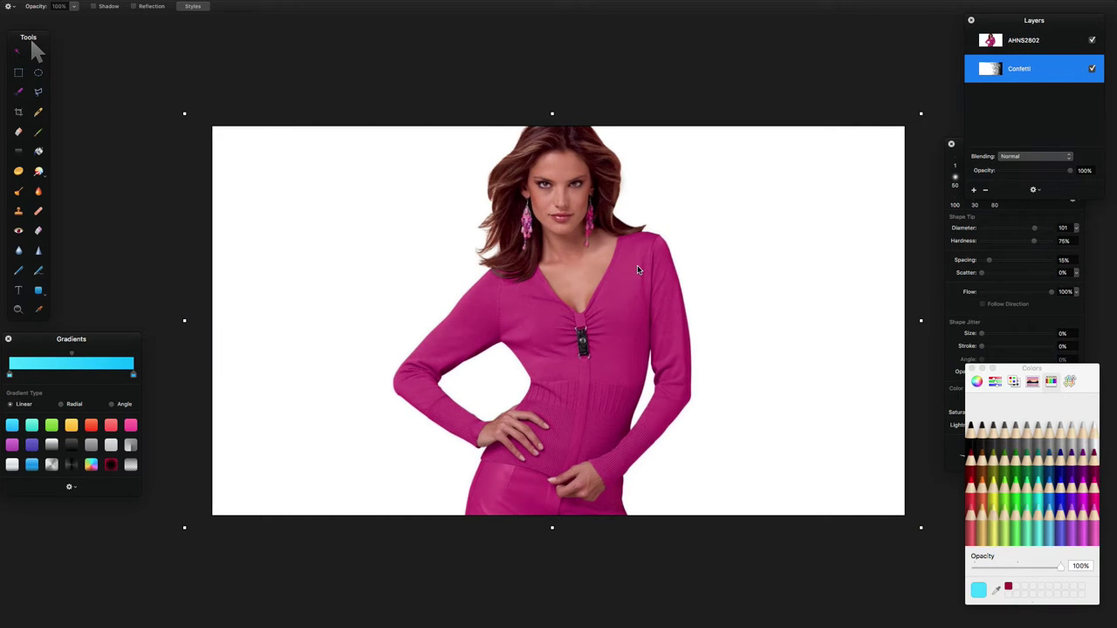
- Toggle the visibility of the AHNS2802 photo layer to inspect the Confetti layer beneath it
click(1091, 41)
click(1091, 41)
click(1091, 41)
click(1091, 41)
click(1092, 40)
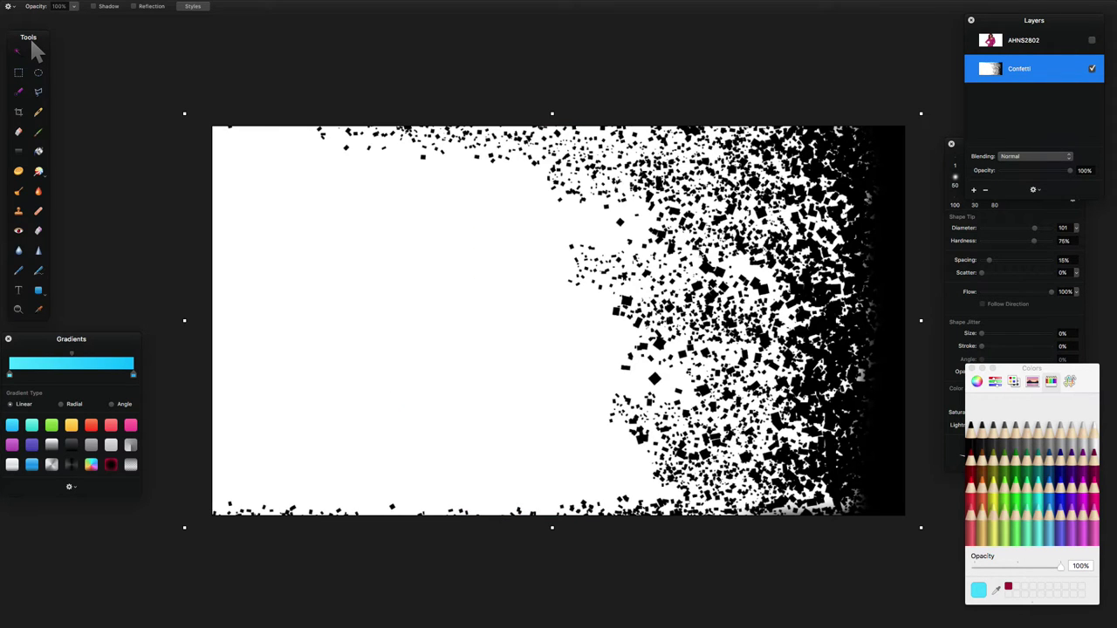
click(1092, 41)
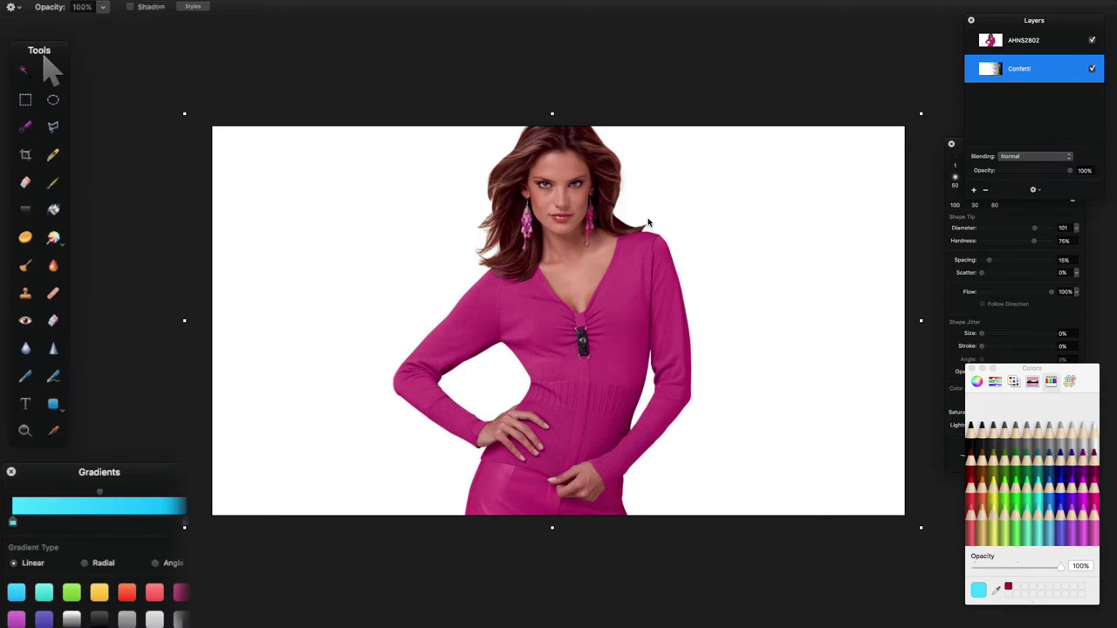
- Shift the Tools palette slightly and locate the command that shows or hides it
drag(47, 51, 58, 47)
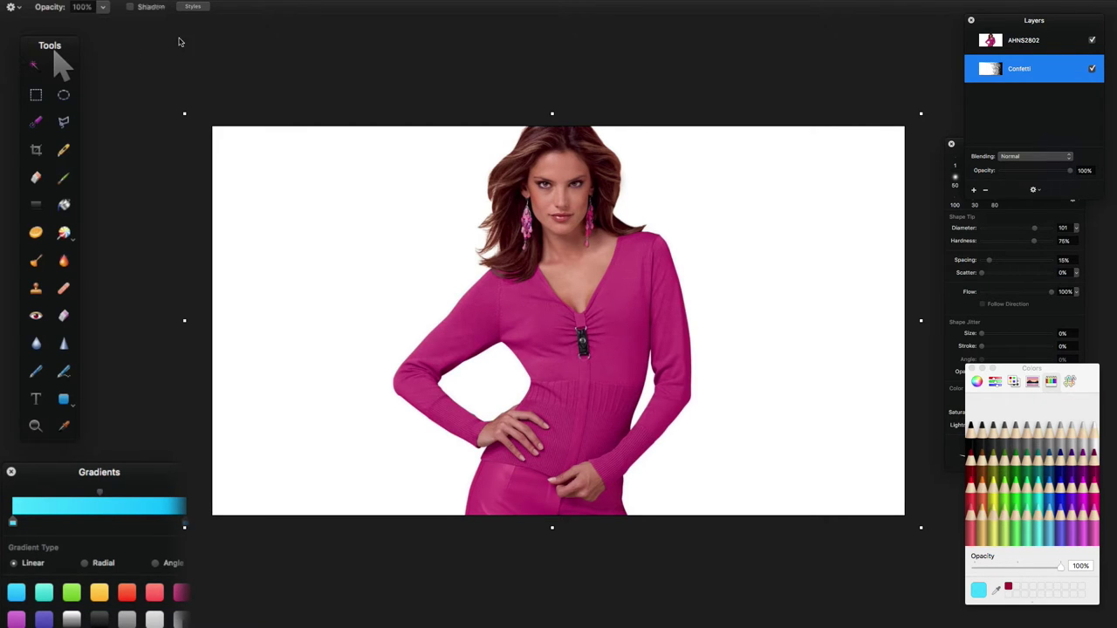
mouse_move(254, 4)
click(208, 7)
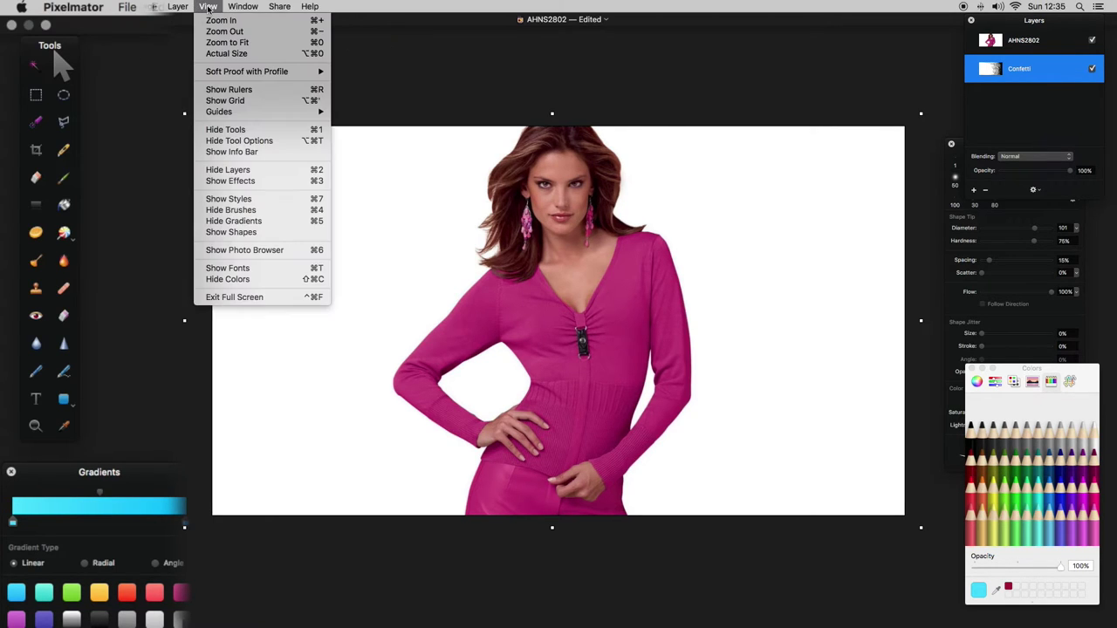
click(245, 132)
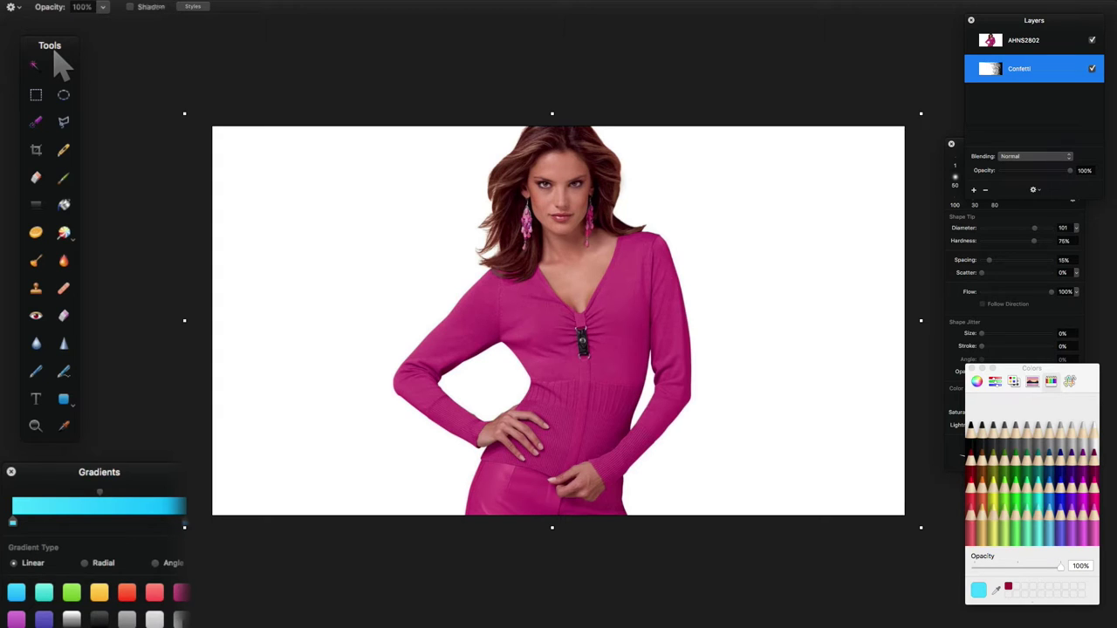
- Activate the Warp tool, enlarge its brush diameter and set its strength to 73%
click(69, 236)
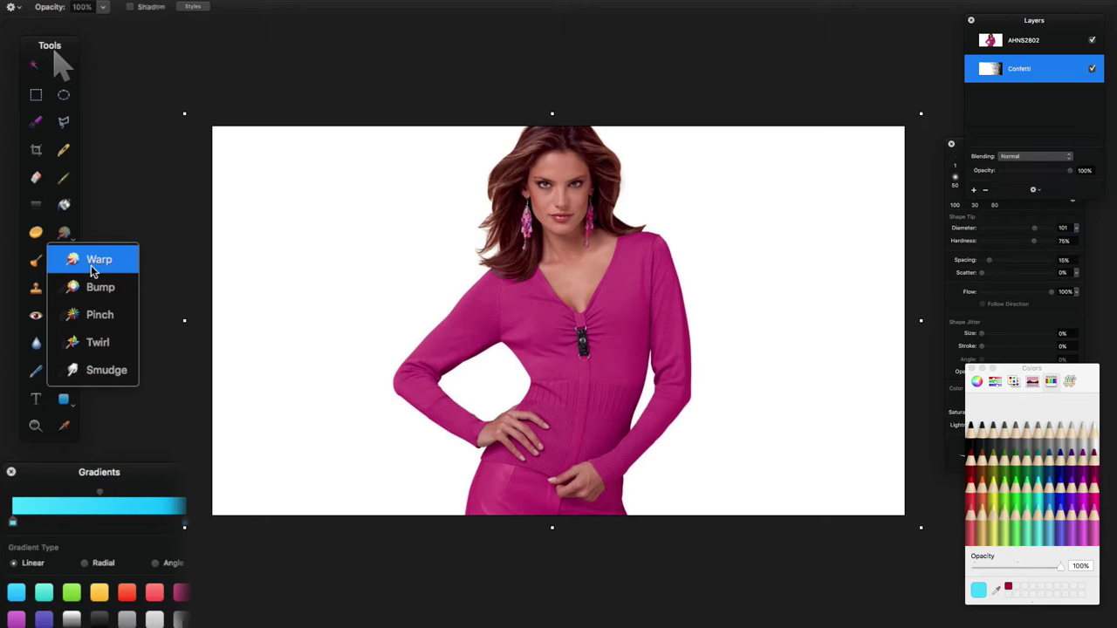
click(91, 265)
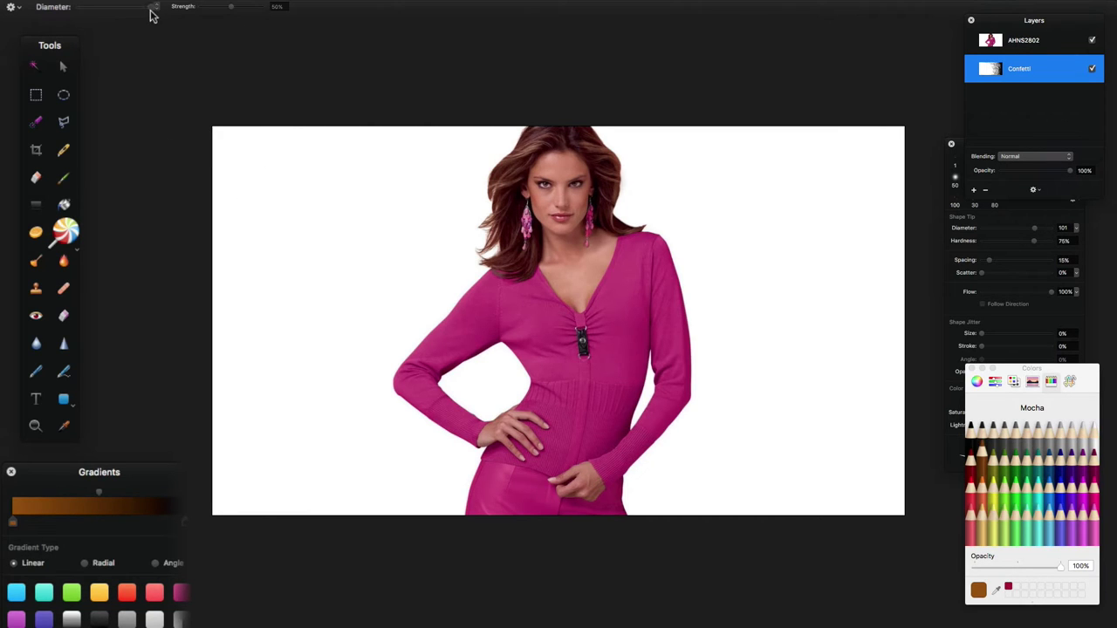
drag(104, 7, 138, 7)
drag(230, 7, 245, 11)
mouse_move(138, 8)
mouse_down()
mouse_move(166, 8)
mouse_move(155, 7)
mouse_up()
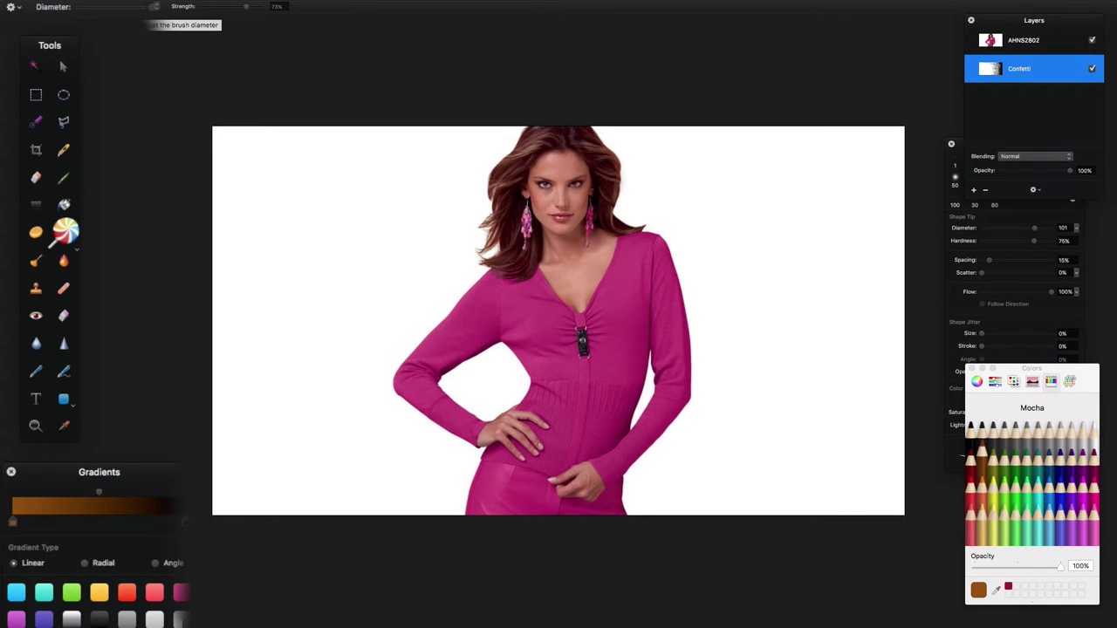
- Rename the AHNS2802 photo layer as "bg layer"
click(1027, 46)
click(1017, 47)
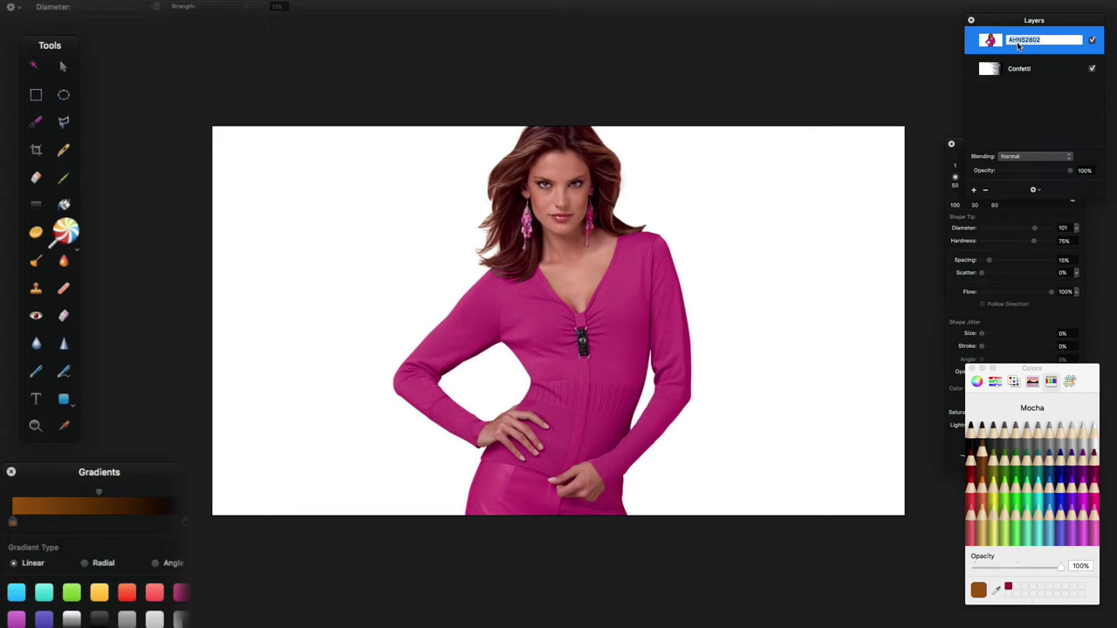
text(bg layer)
key(Return)
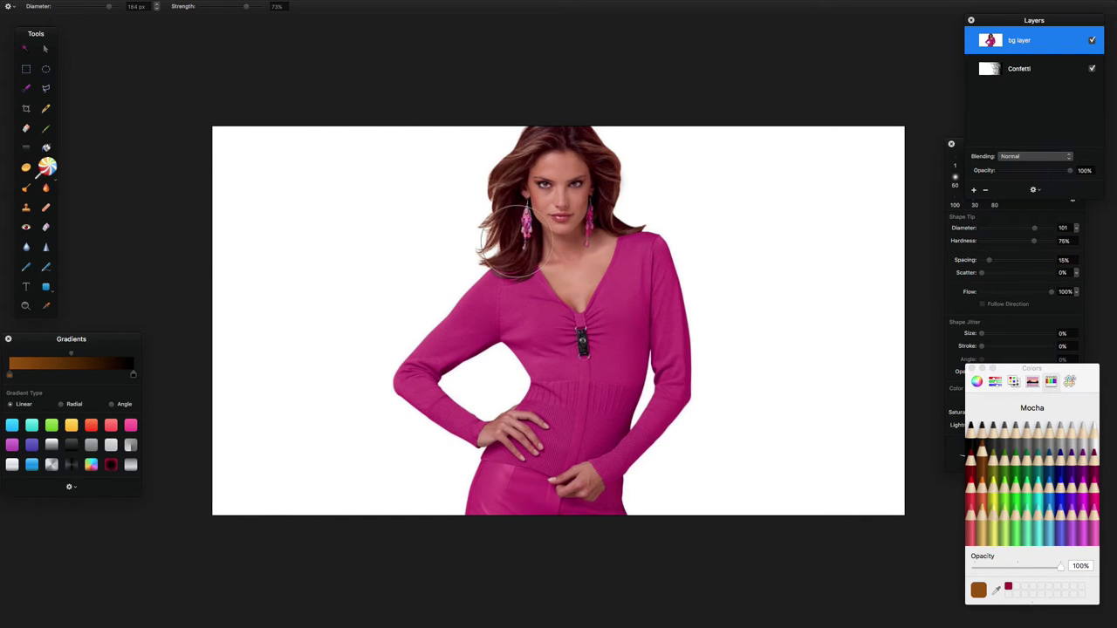
- Warp the woman's hair into long strands stretching toward the image's left edge, raising the strength to 81% during the strokes
mouse_move(506, 240)
mouse_down()
mouse_move(428, 242)
mouse_move(454, 256)
mouse_move(327, 247)
mouse_move(372, 249)
mouse_move(464, 204)
mouse_move(401, 199)
mouse_move(479, 184)
mouse_move(502, 189)
mouse_move(403, 201)
mouse_move(374, 242)
mouse_move(272, 250)
mouse_move(424, 242)
mouse_move(393, 254)
mouse_move(287, 255)
mouse_move(342, 244)
mouse_move(305, 237)
mouse_move(320, 236)
mouse_move(249, 242)
mouse_up()
drag(494, 170, 351, 196)
drag(247, 7, 250, 7)
drag(381, 180, 337, 192)
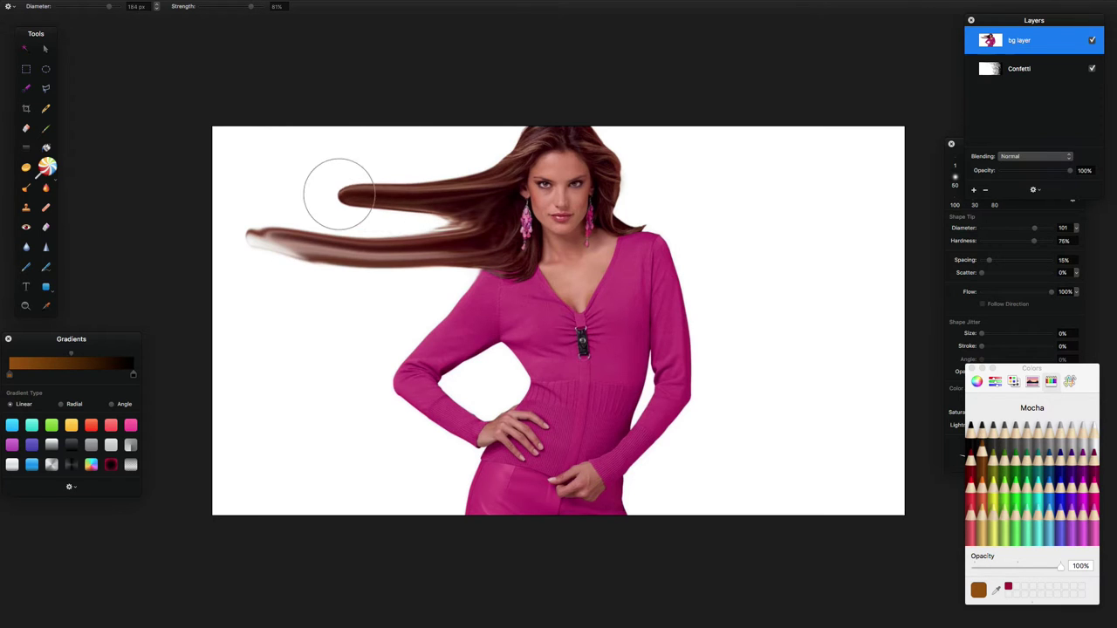
mouse_move(461, 225)
mouse_down()
mouse_move(382, 224)
mouse_move(312, 195)
mouse_up()
mouse_move(425, 238)
mouse_down()
mouse_move(357, 225)
mouse_move(393, 197)
mouse_move(370, 180)
mouse_up()
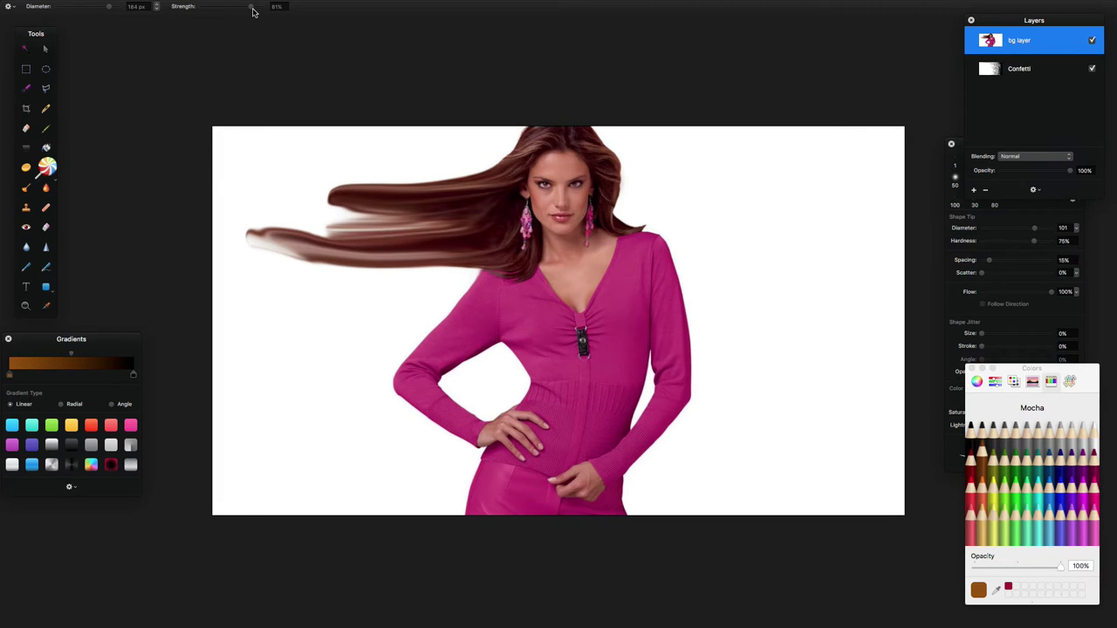
- Lower the Warp strength to 57% and stretch more hair, the bent elbow and the waist toward the image's left edge
drag(251, 7, 236, 9)
mouse_move(384, 214)
mouse_down()
mouse_move(294, 187)
mouse_move(384, 214)
mouse_move(332, 223)
mouse_move(349, 187)
mouse_move(314, 188)
mouse_up()
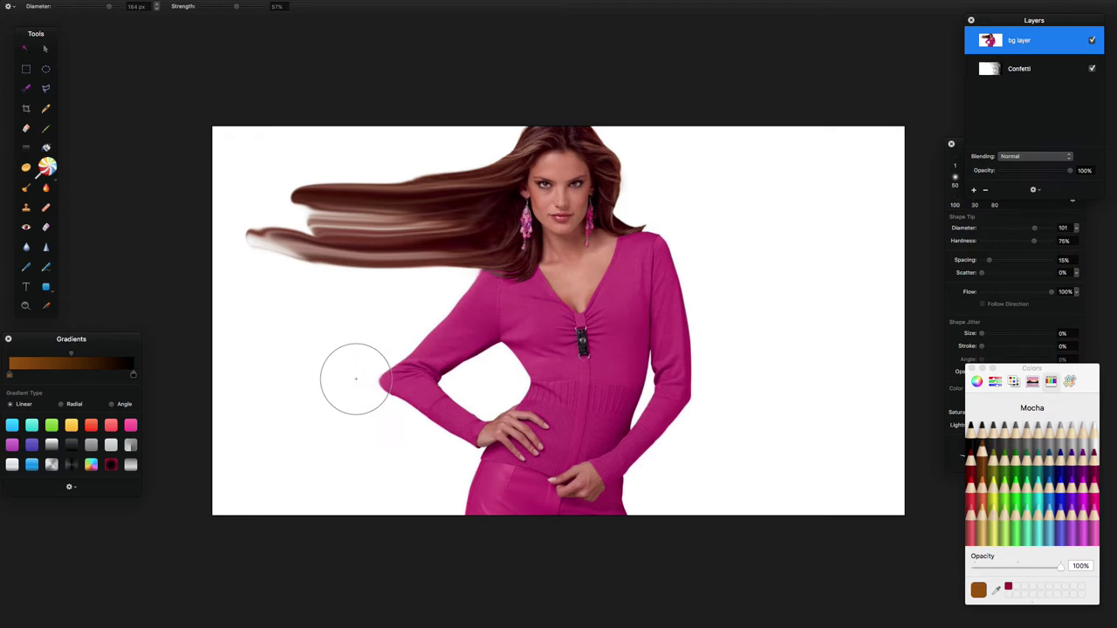
mouse_move(355, 379)
mouse_down()
mouse_move(309, 380)
mouse_move(386, 375)
mouse_move(317, 385)
mouse_move(405, 402)
mouse_move(318, 402)
mouse_move(361, 406)
mouse_move(361, 390)
mouse_move(428, 359)
mouse_move(361, 359)
mouse_move(418, 356)
mouse_move(284, 384)
mouse_move(338, 403)
mouse_move(408, 369)
mouse_move(397, 345)
mouse_move(364, 351)
mouse_move(361, 370)
mouse_move(301, 382)
mouse_move(322, 384)
mouse_move(279, 386)
mouse_move(350, 388)
mouse_move(278, 374)
mouse_up()
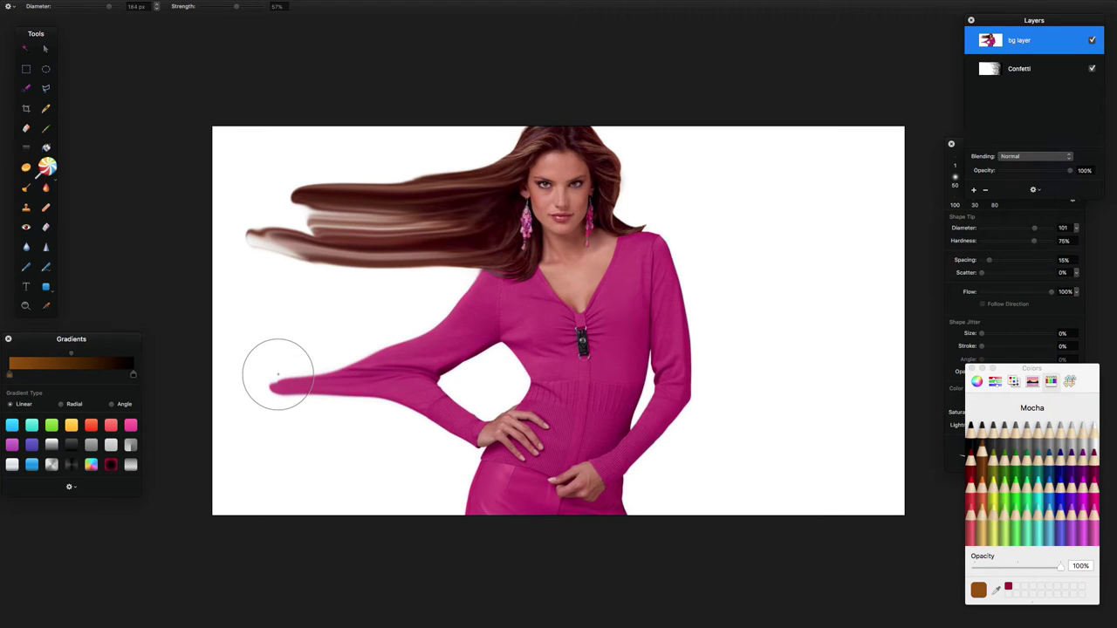
mouse_move(511, 378)
mouse_down()
mouse_move(494, 379)
mouse_move(523, 374)
mouse_move(505, 390)
mouse_move(573, 387)
mouse_move(200, 392)
mouse_up()
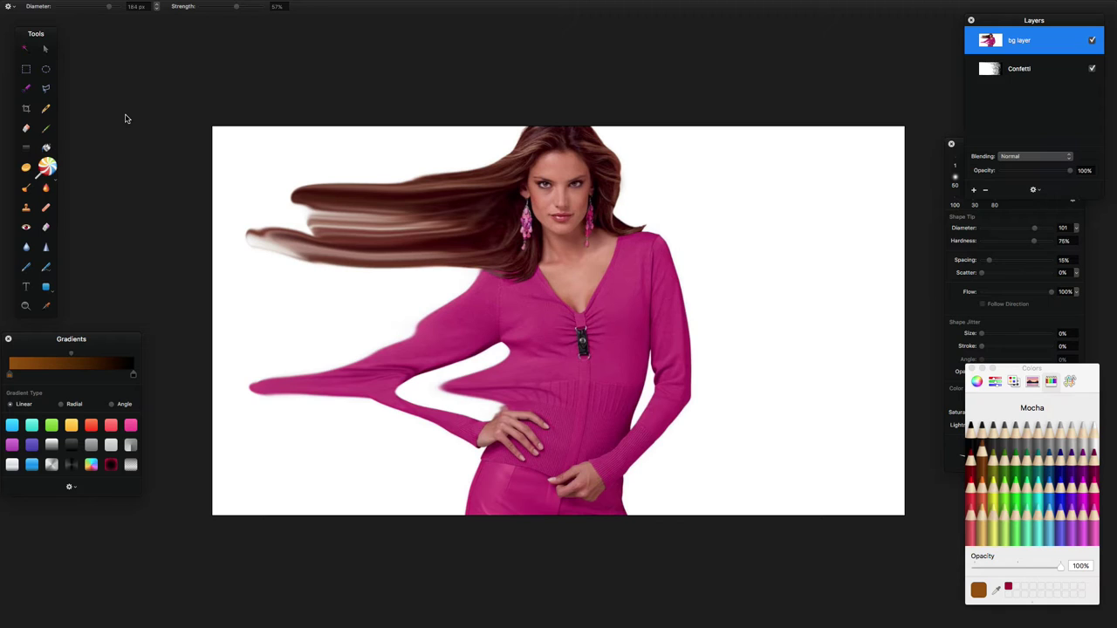
- Place the bg layer beneath the Confetti layer and toggle the Confetti layer's visibility to compare the two
click(45, 51)
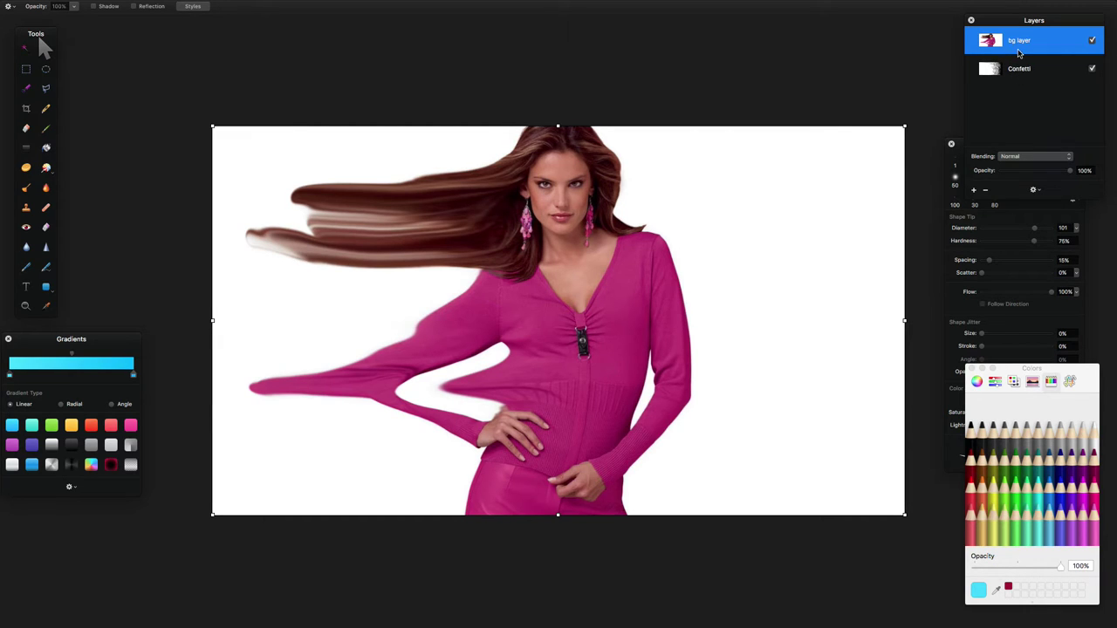
drag(1019, 44, 1019, 85)
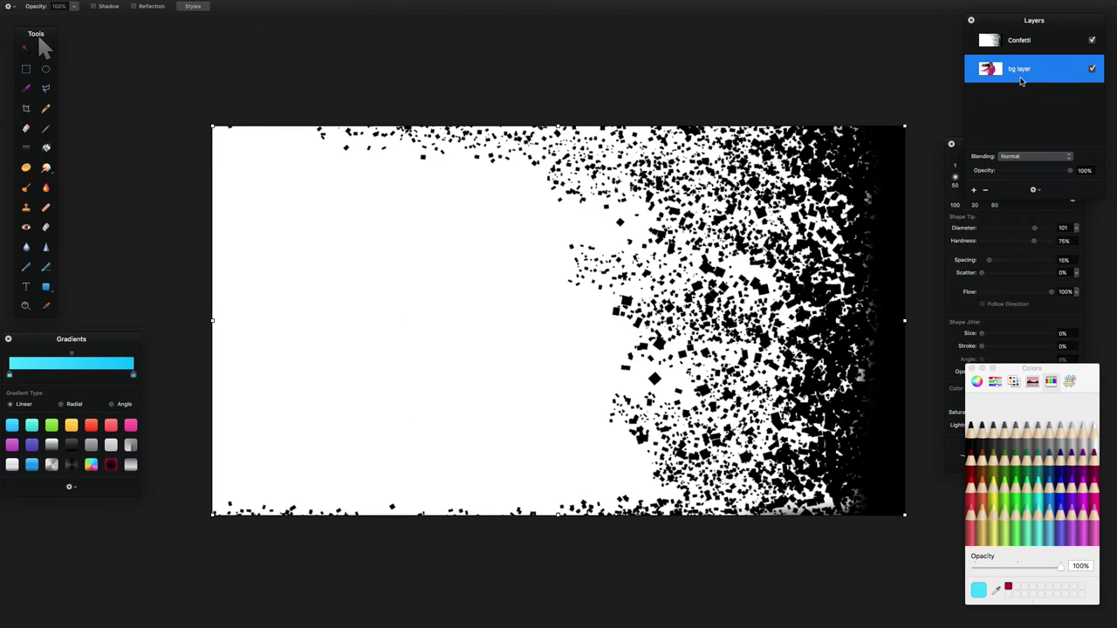
click(1091, 41)
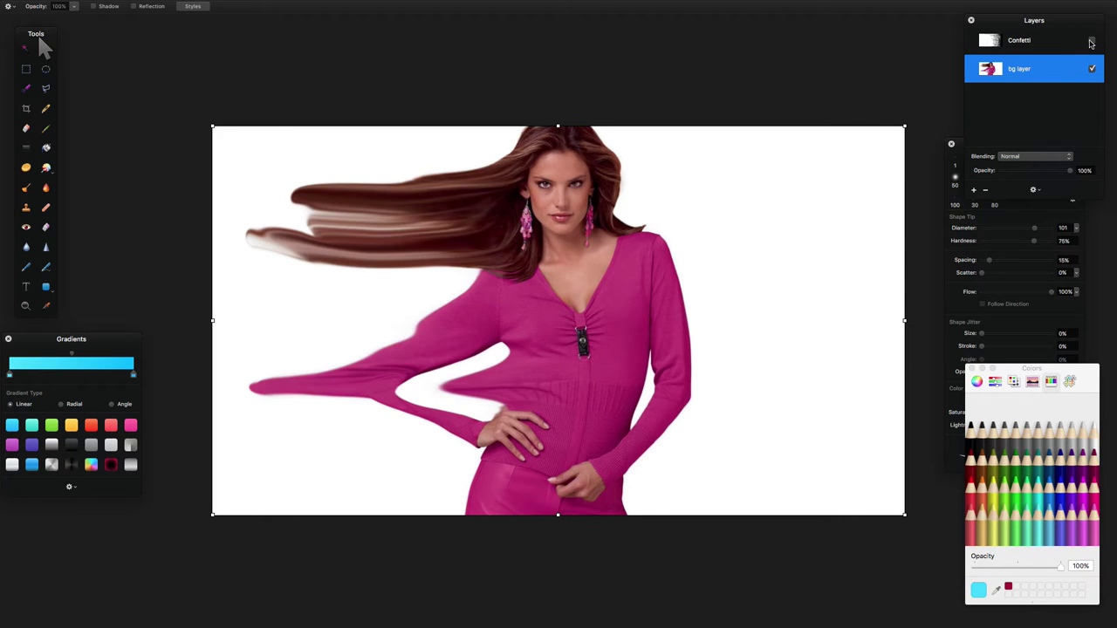
click(1091, 41)
click(1091, 41)
click(1091, 41)
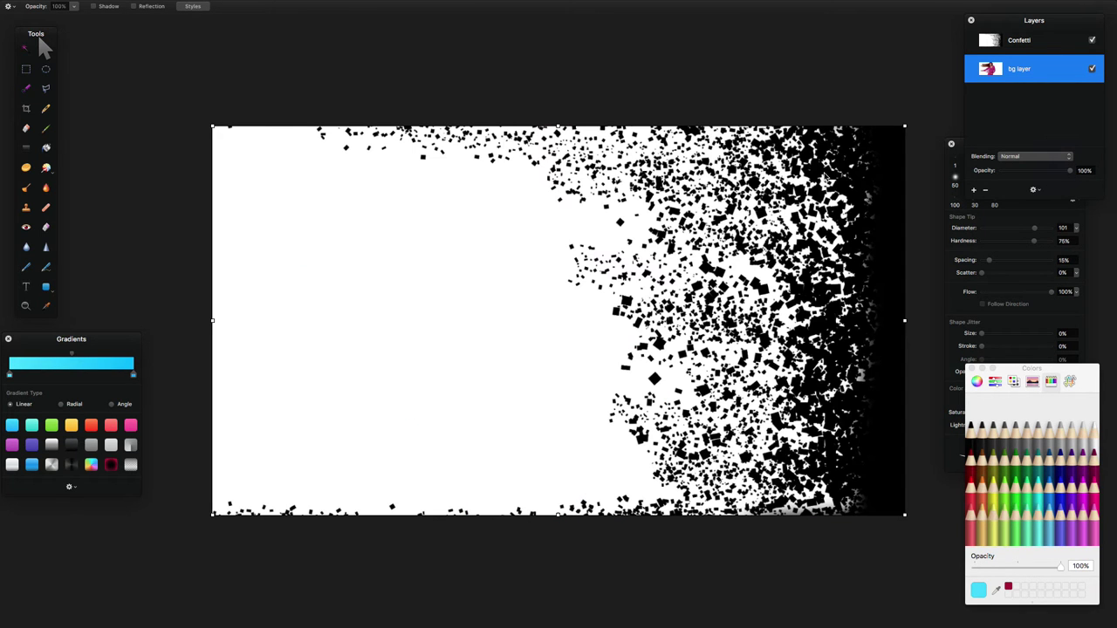
- Position the Confetti layer over the stretched hair and sleeve and set its blending to Lighten
drag(713, 295, 359, 289)
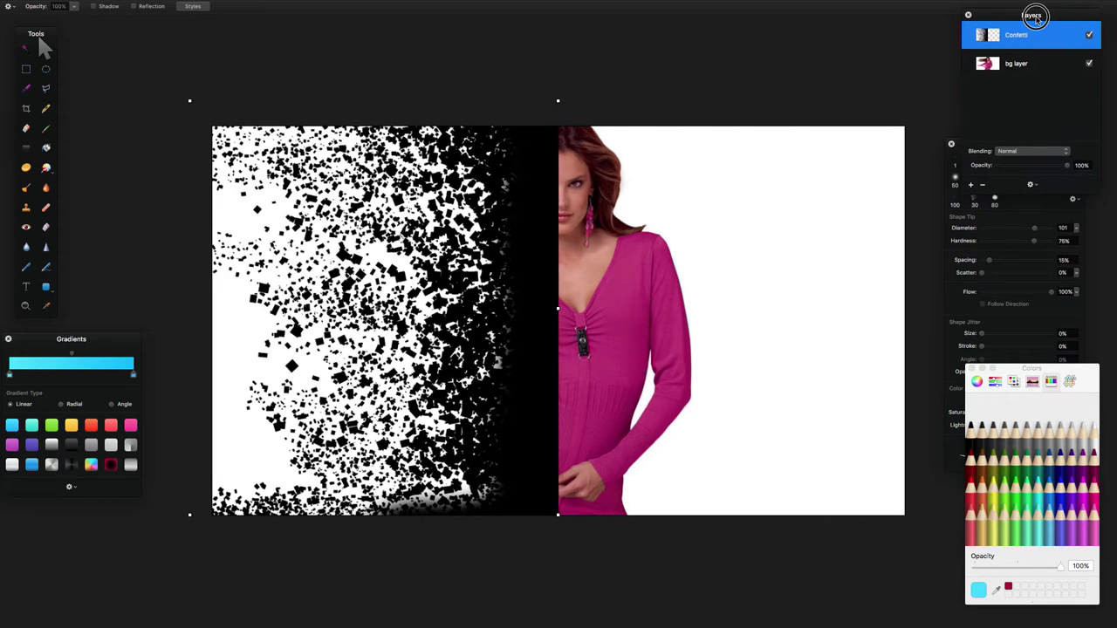
click(1025, 156)
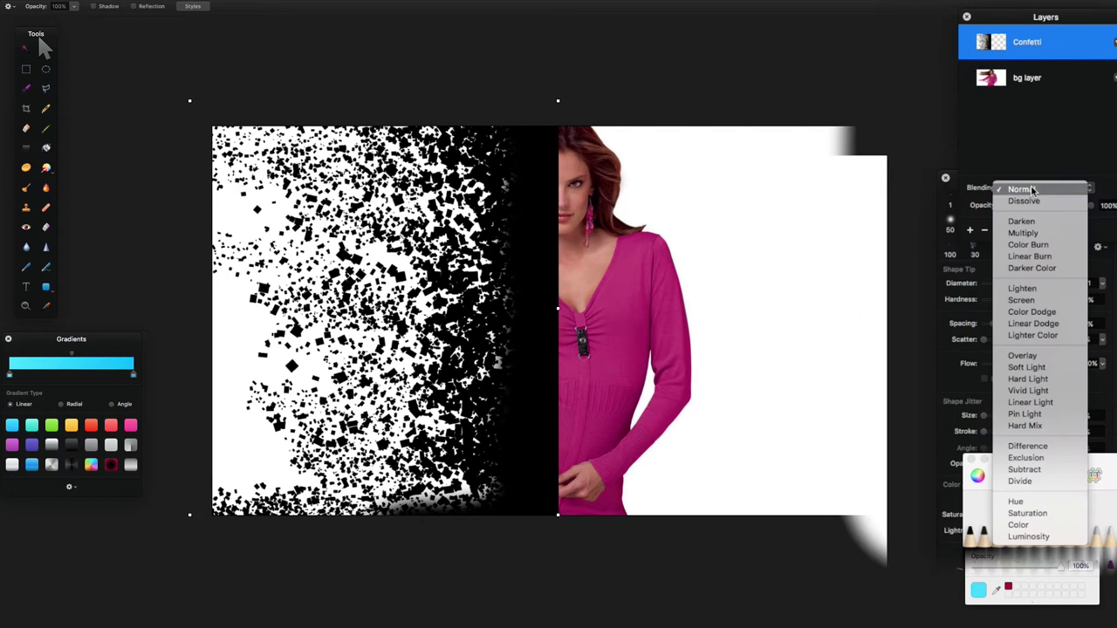
click(1049, 289)
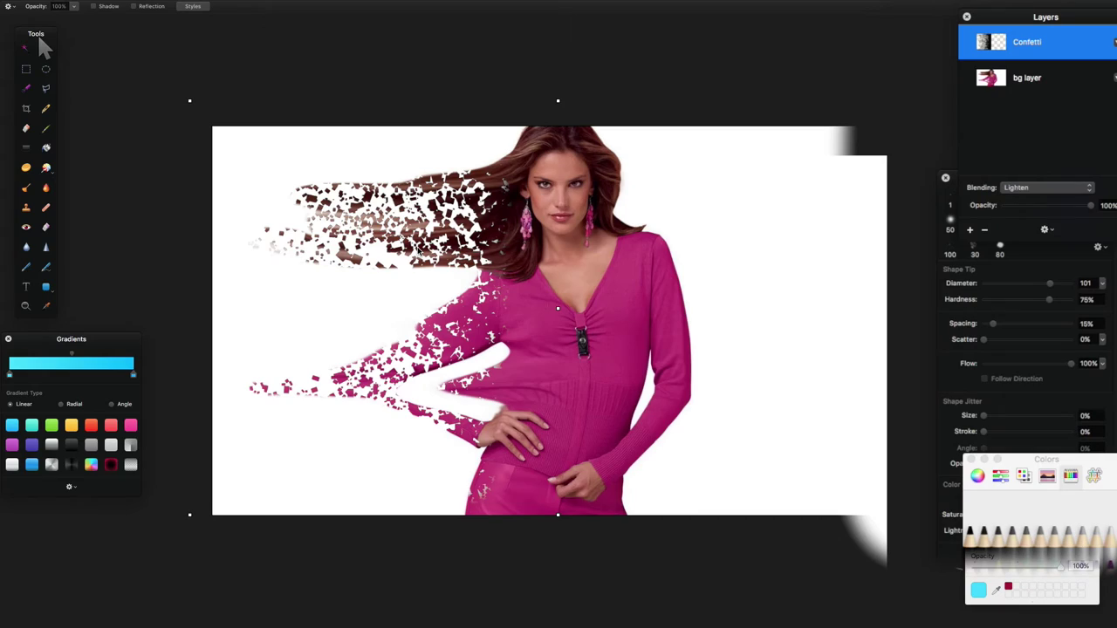
mouse_move(419, 252)
mouse_down()
mouse_move(489, 331)
mouse_move(541, 262)
mouse_move(521, 207)
mouse_up()
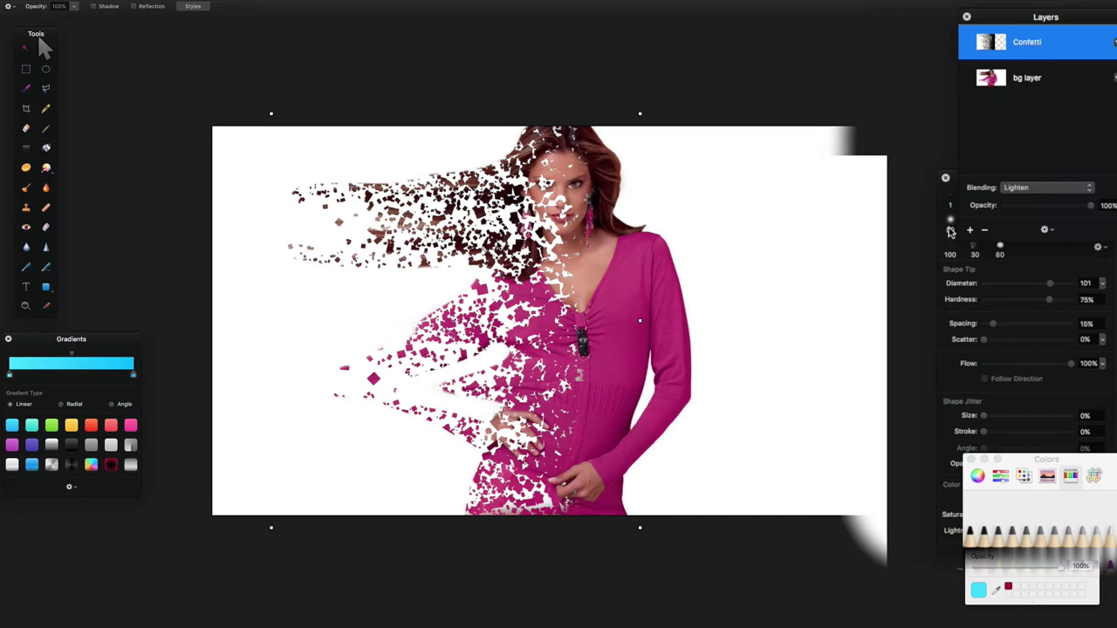
- Compare Screen and Lighten blending on the Confetti layer while shifting it over the woman
click(1083, 190)
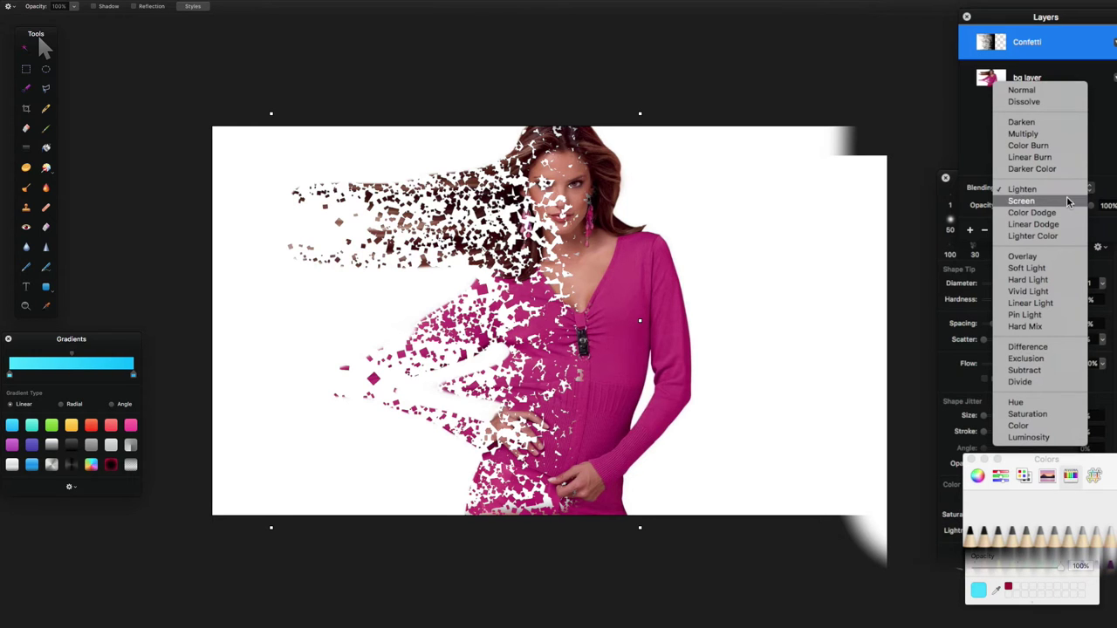
click(1067, 200)
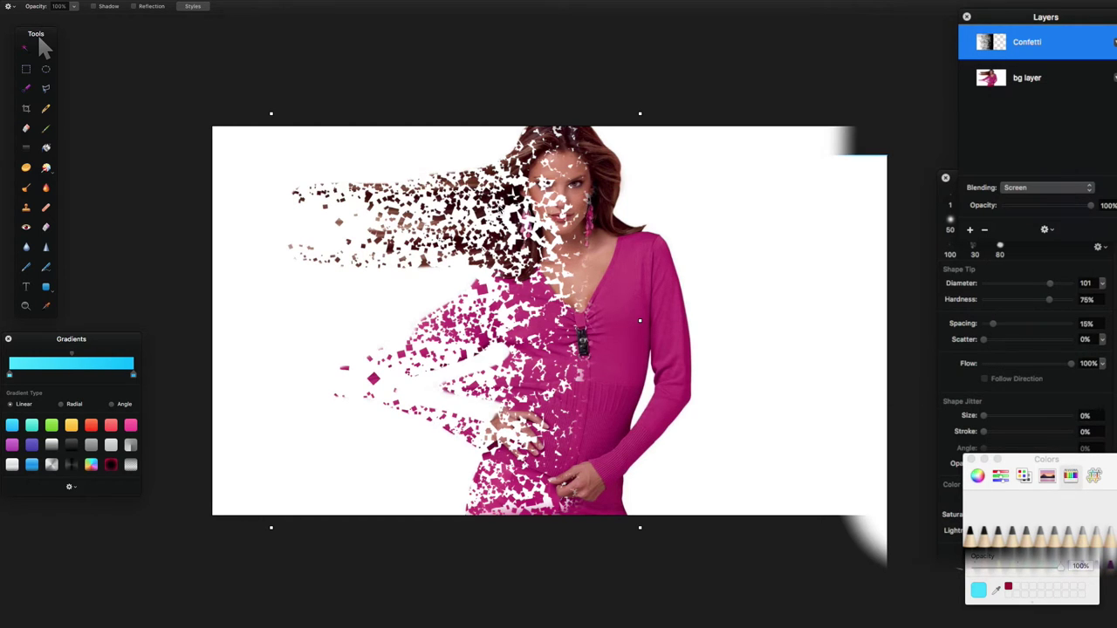
key(v)
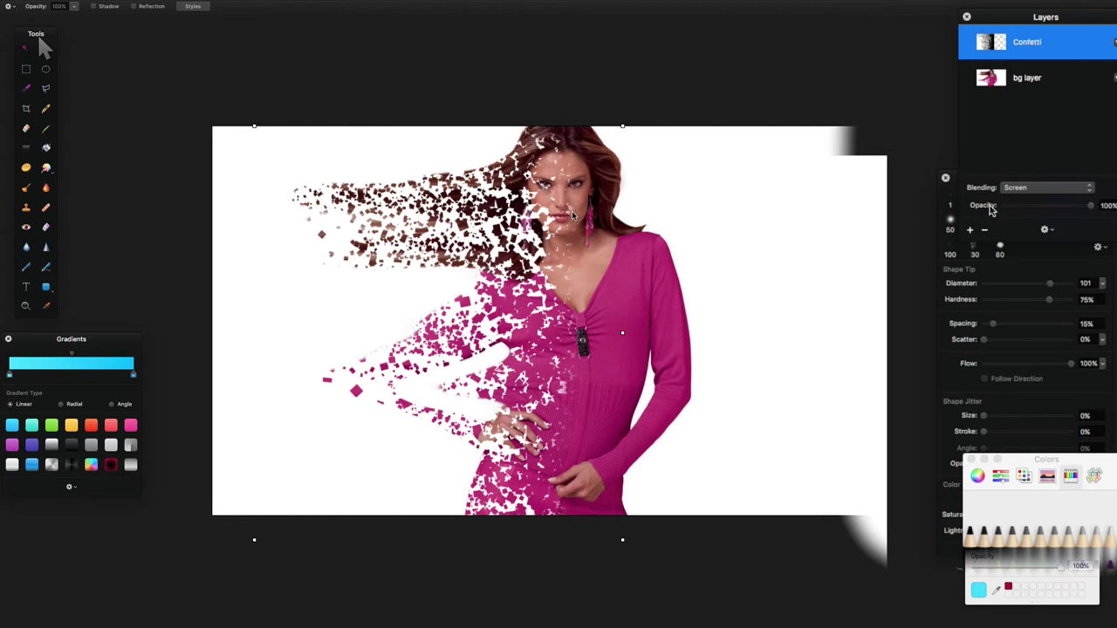
click(1020, 188)
click(1020, 176)
click(1068, 186)
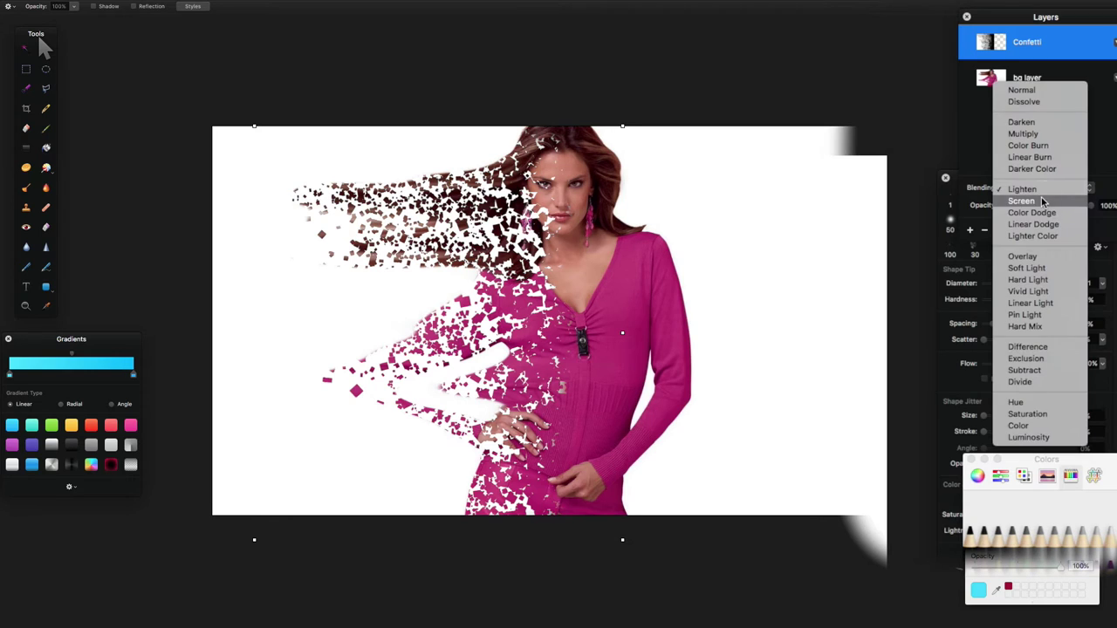
click(1046, 199)
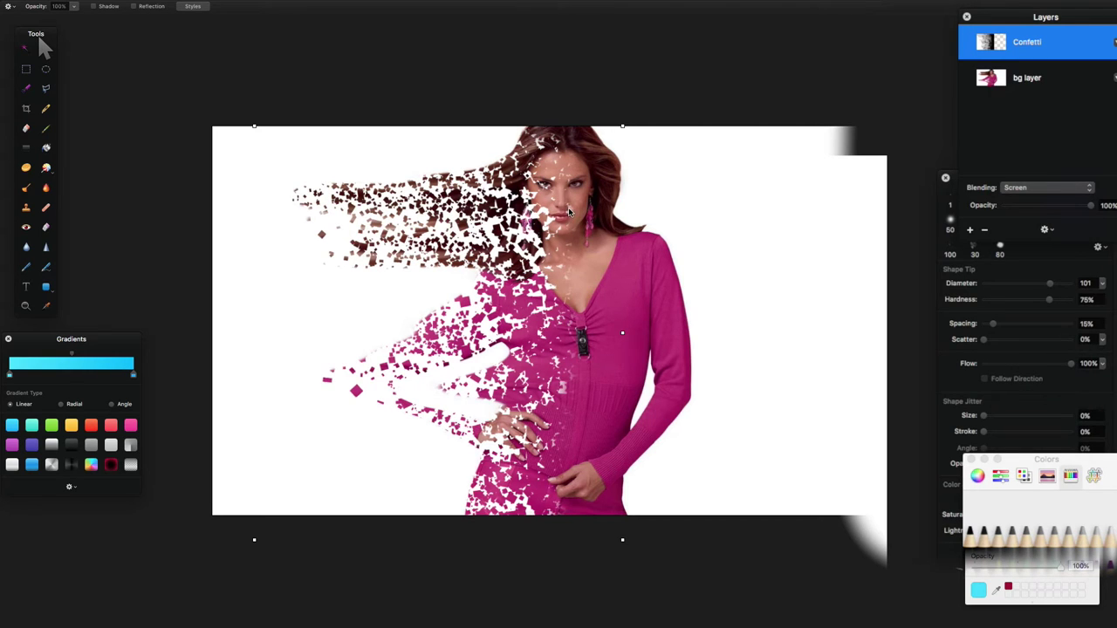
- Try Color Dodge, Linear Dodge and Lighter Color blending on the Confetti layer
click(1082, 190)
click(1065, 202)
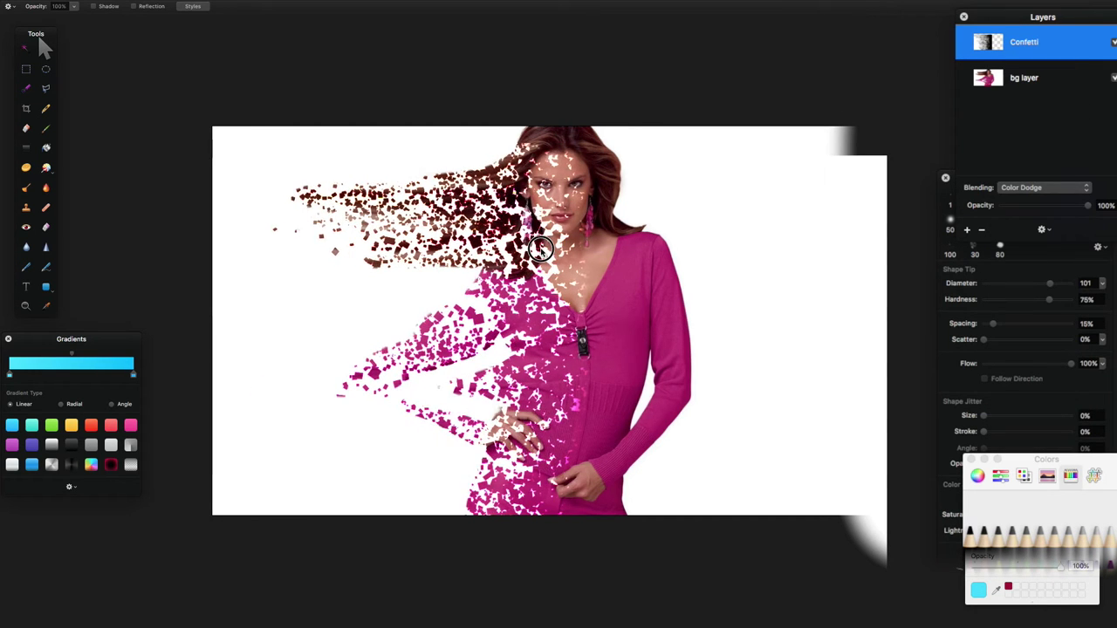
click(1061, 192)
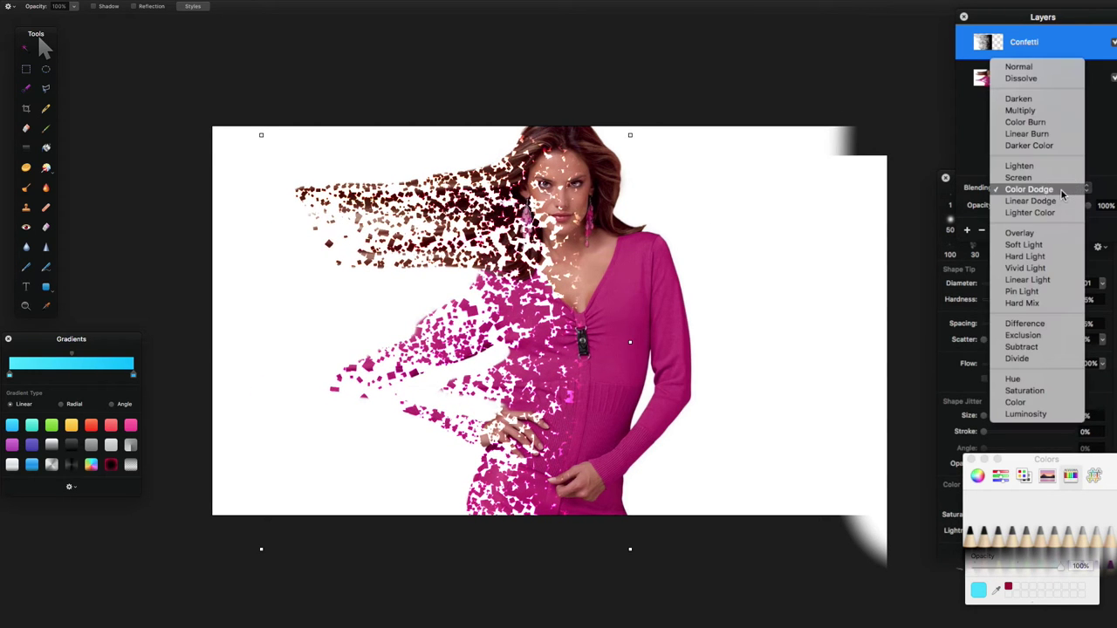
click(1057, 199)
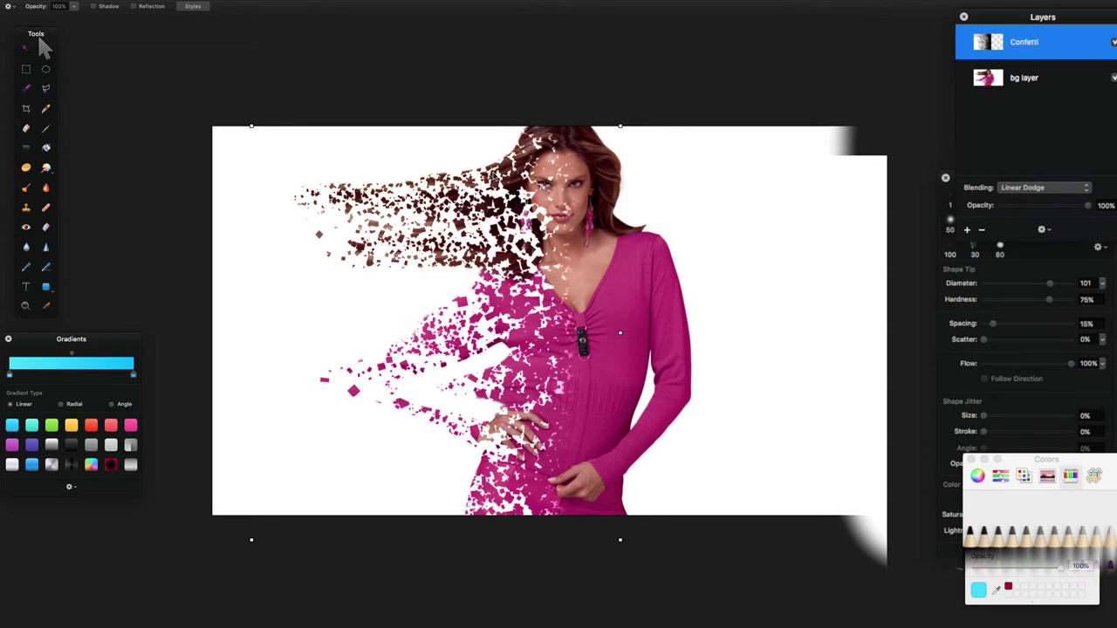
click(1027, 191)
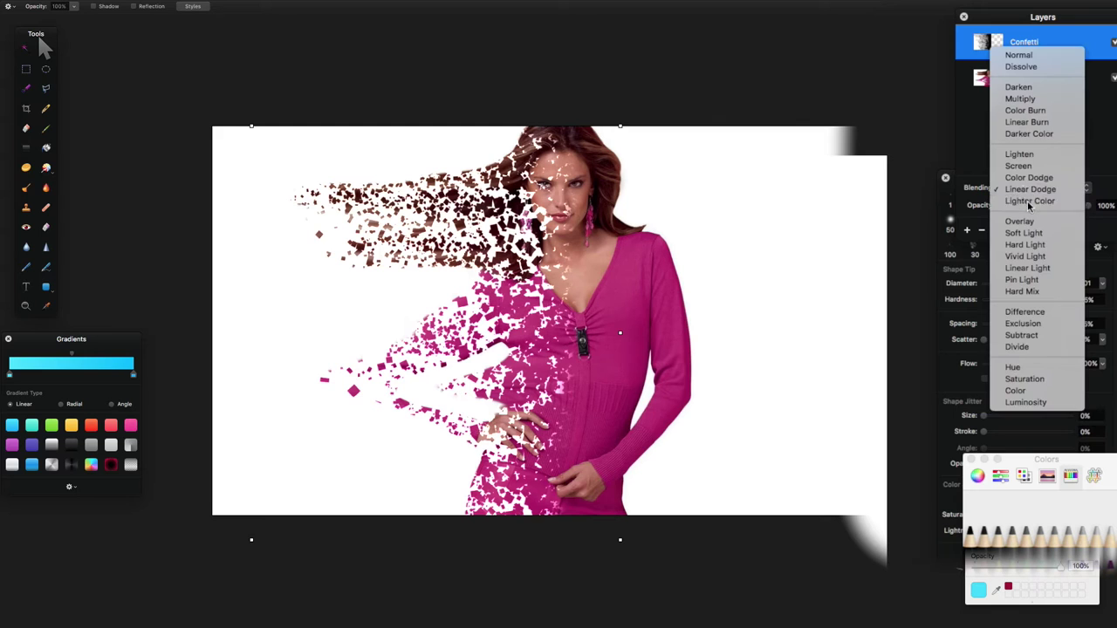
click(1035, 200)
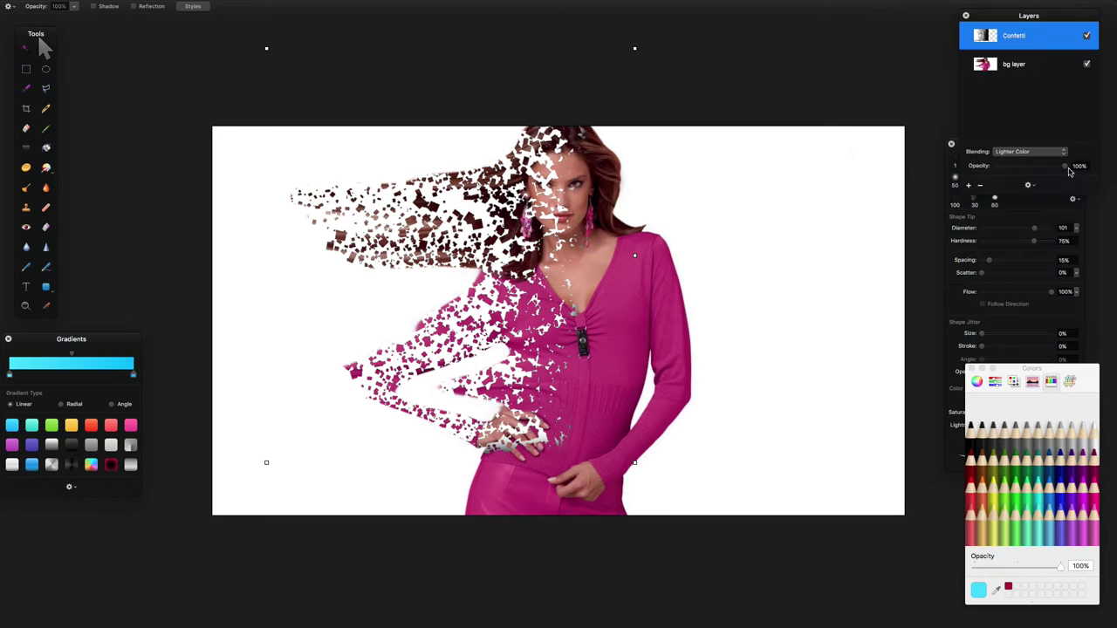
- Set the Confetti layer's blending back to Lighten
click(1059, 151)
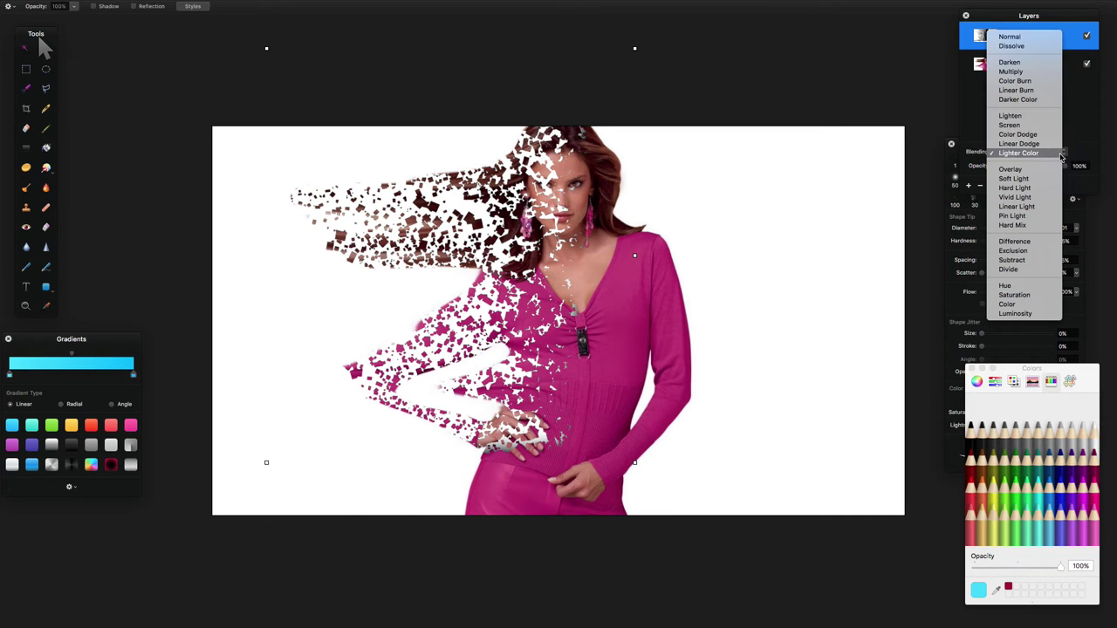
click(1043, 116)
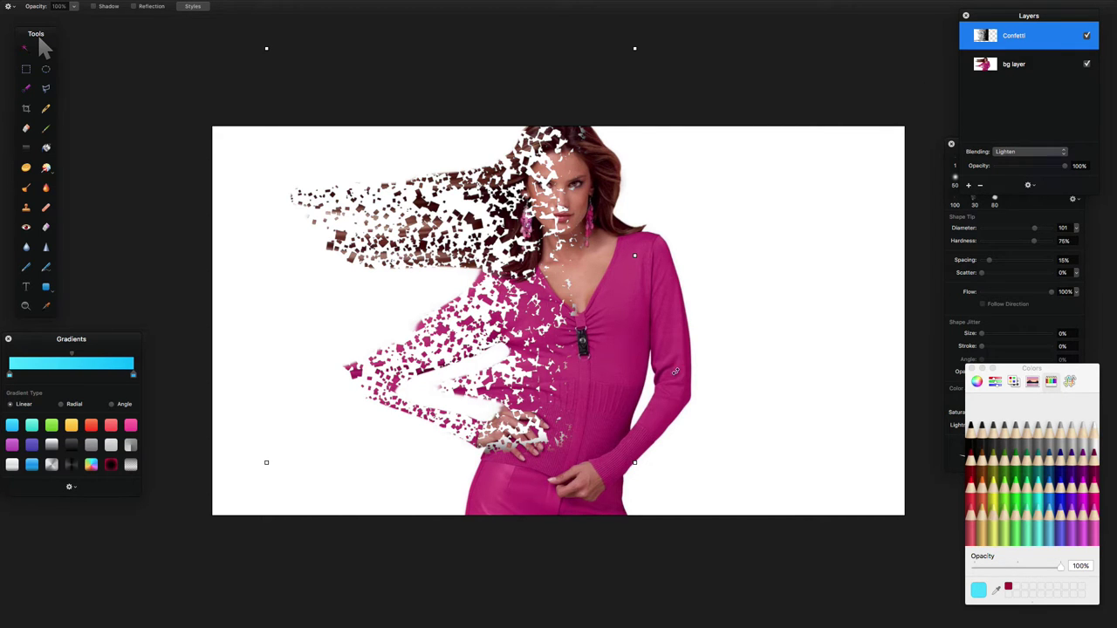
- Rotate the Confetti layer to 18.8° and position its scattered pieces over the stretched hair and sleeve
key(super+t)
drag(675, 348, 690, 442)
drag(747, 500, 747, 499)
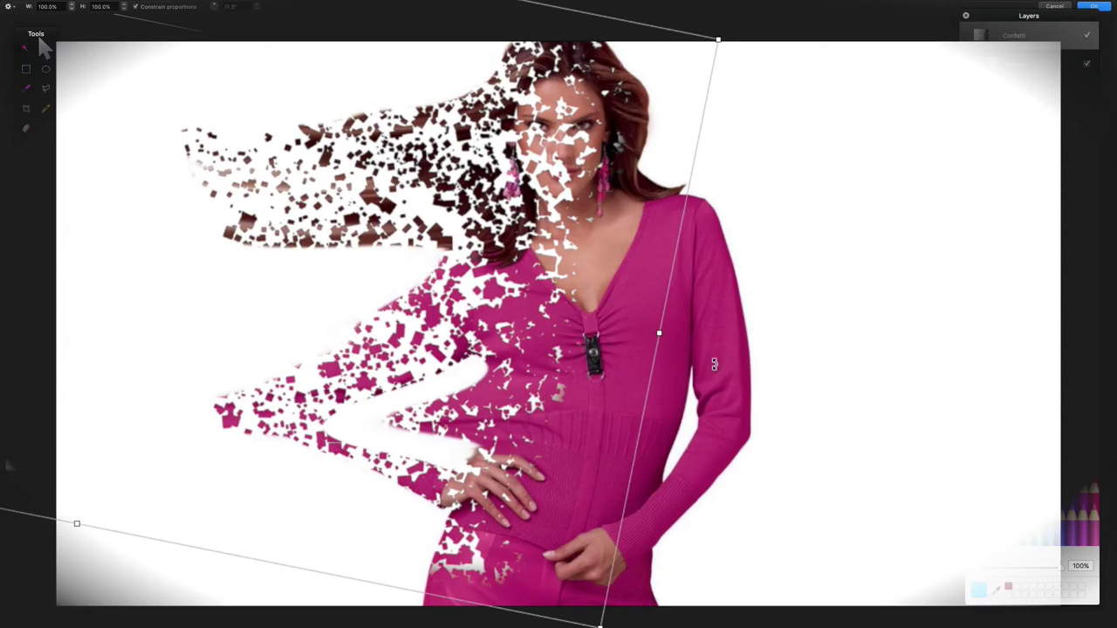
drag(704, 401, 702, 358)
drag(612, 368, 654, 320)
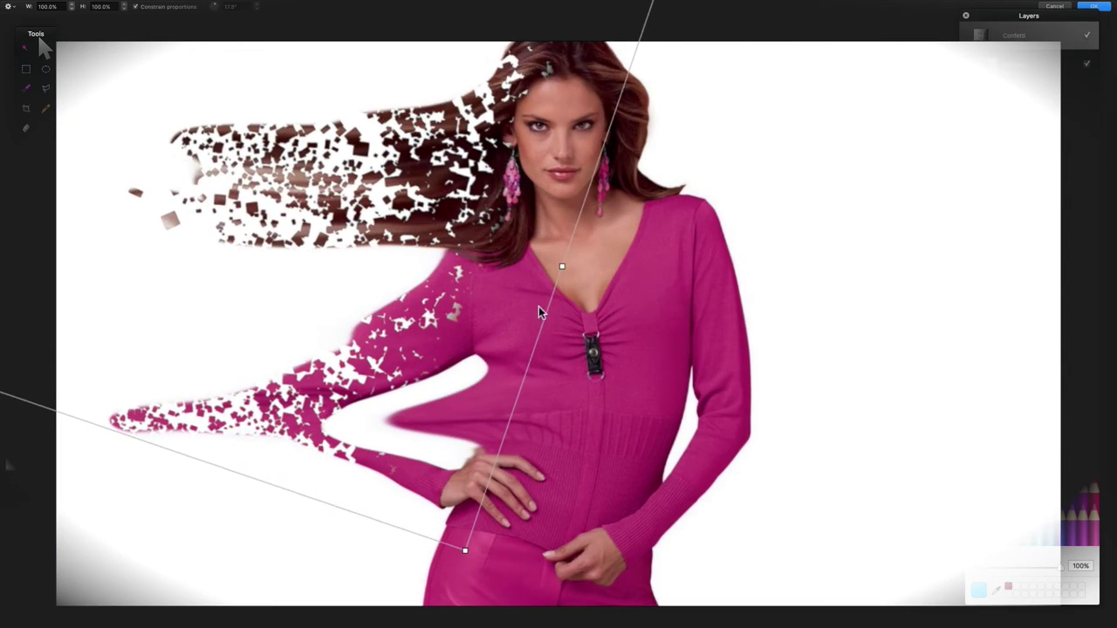
drag(541, 310, 556, 346)
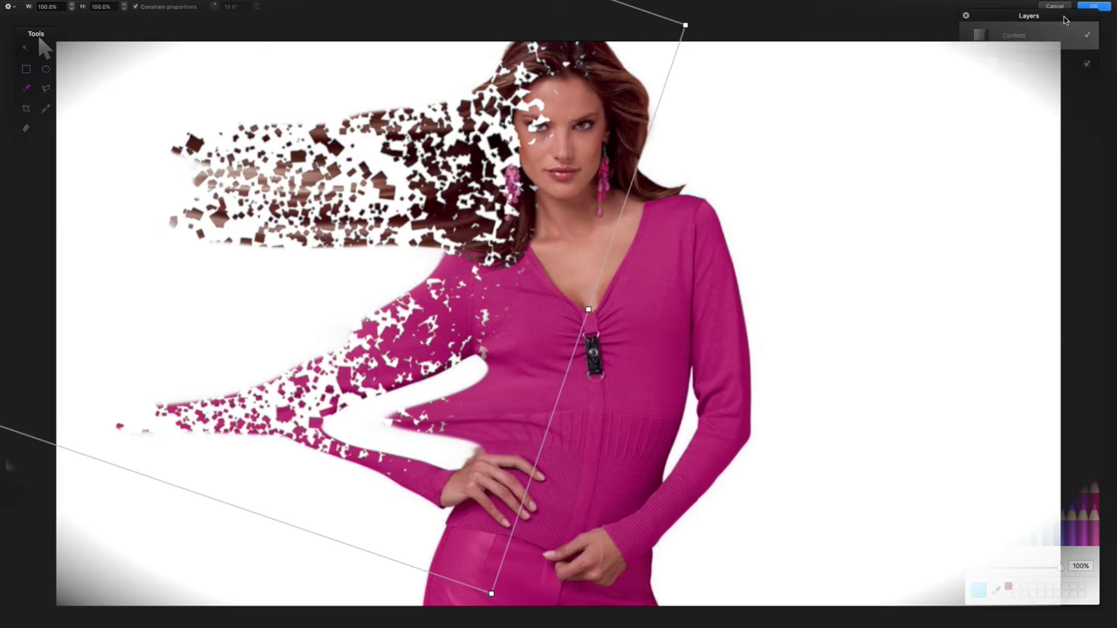
drag(1065, 19, 1091, 20)
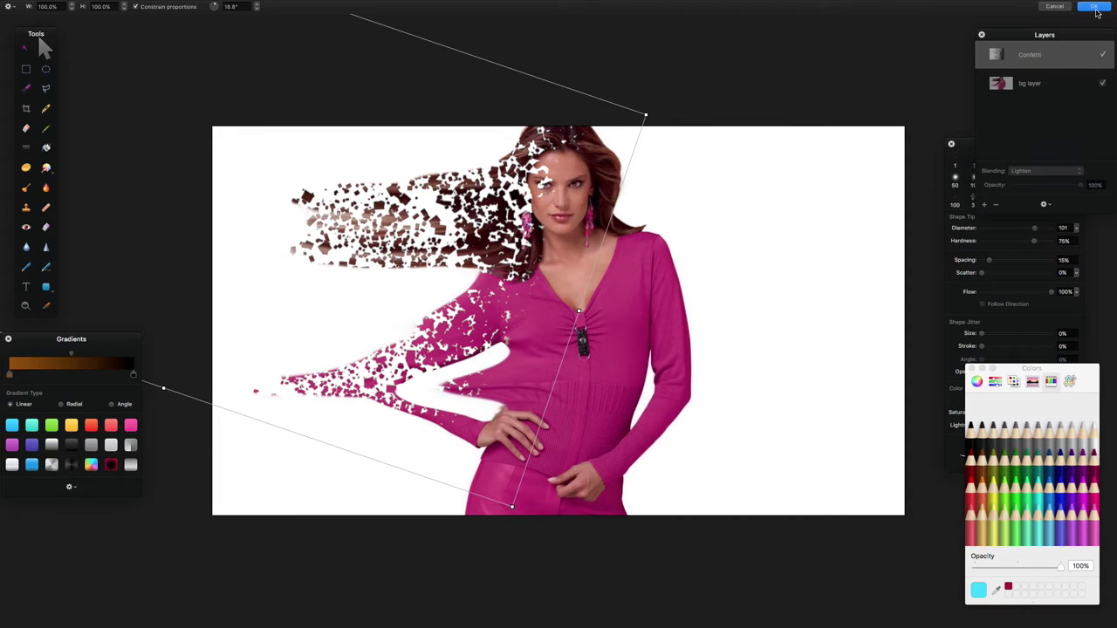
click(1095, 8)
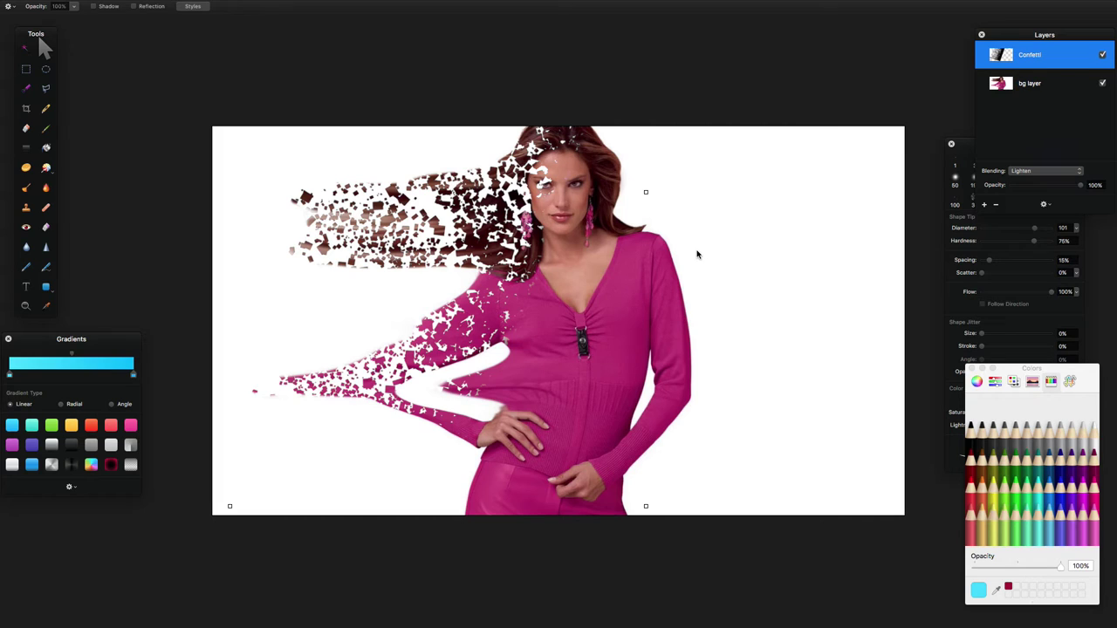
- Duplicate the Confetti layer and shift the copy around over the hair and sleeve to thin out the pieces
right_click(1026, 57)
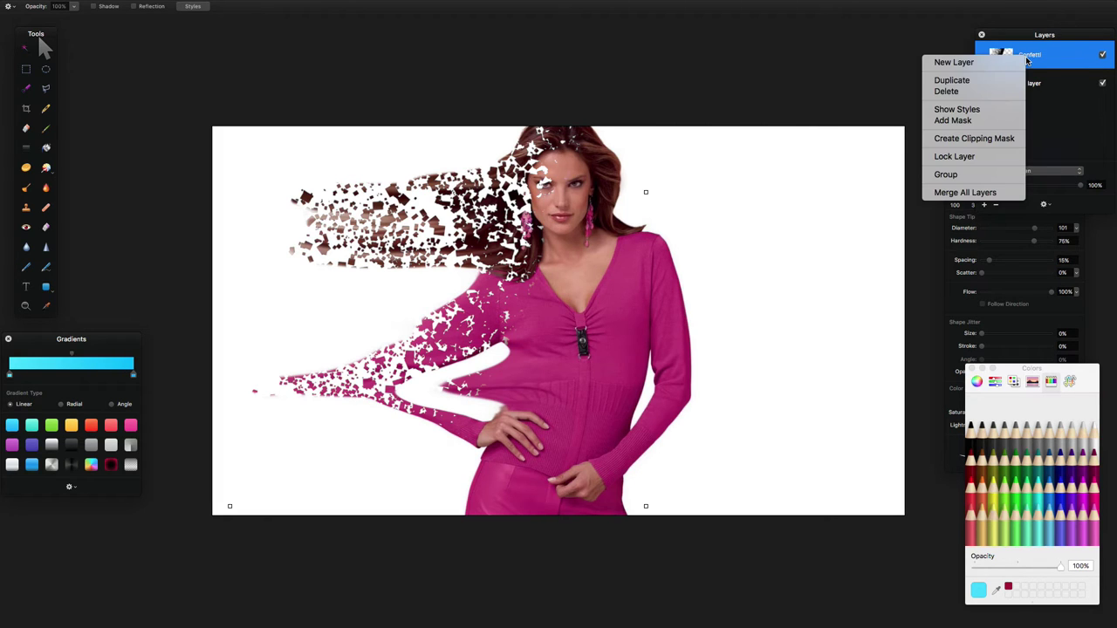
click(993, 80)
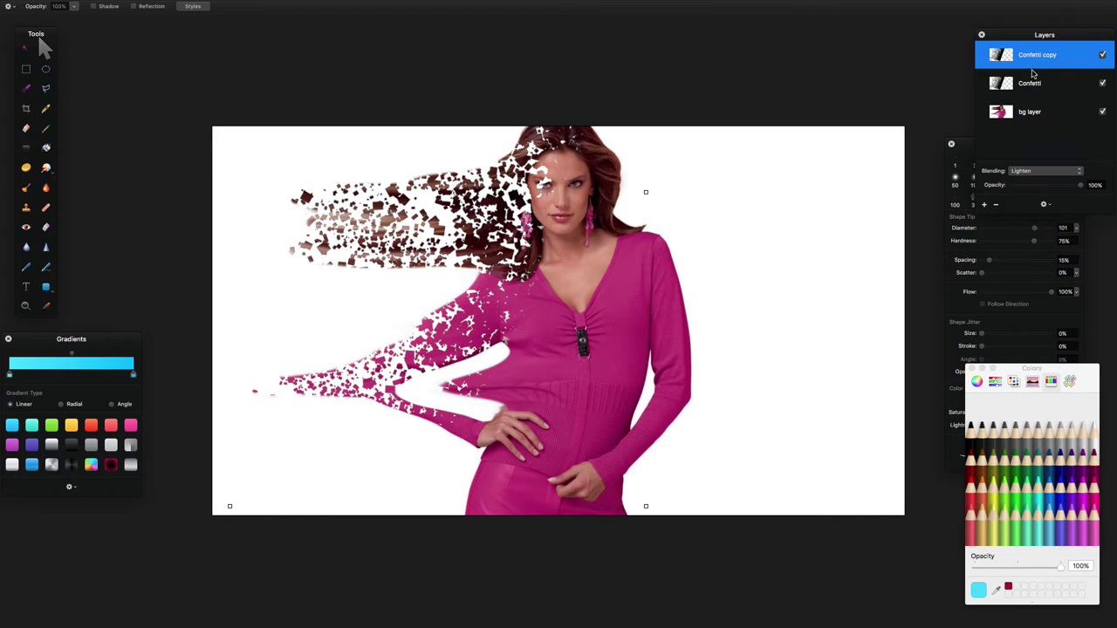
click(1033, 78)
click(1037, 55)
mouse_move(484, 227)
mouse_down()
mouse_move(375, 262)
mouse_move(428, 223)
mouse_move(491, 426)
mouse_move(471, 451)
mouse_move(462, 411)
mouse_move(484, 393)
mouse_up()
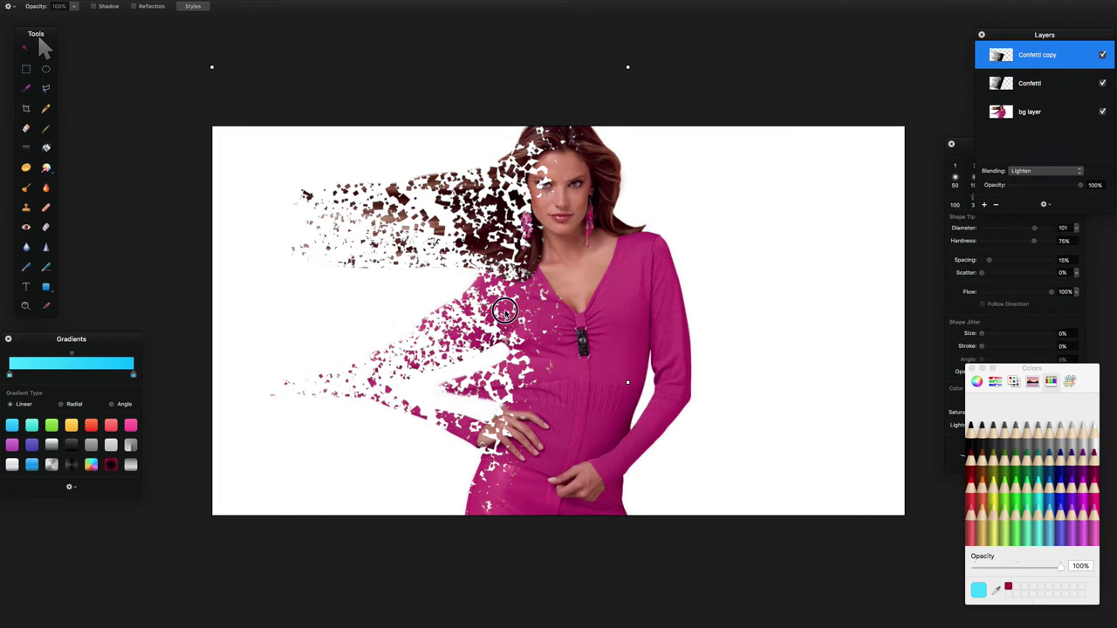
drag(493, 304, 680, 347)
key(ctrl+z)
key(b)
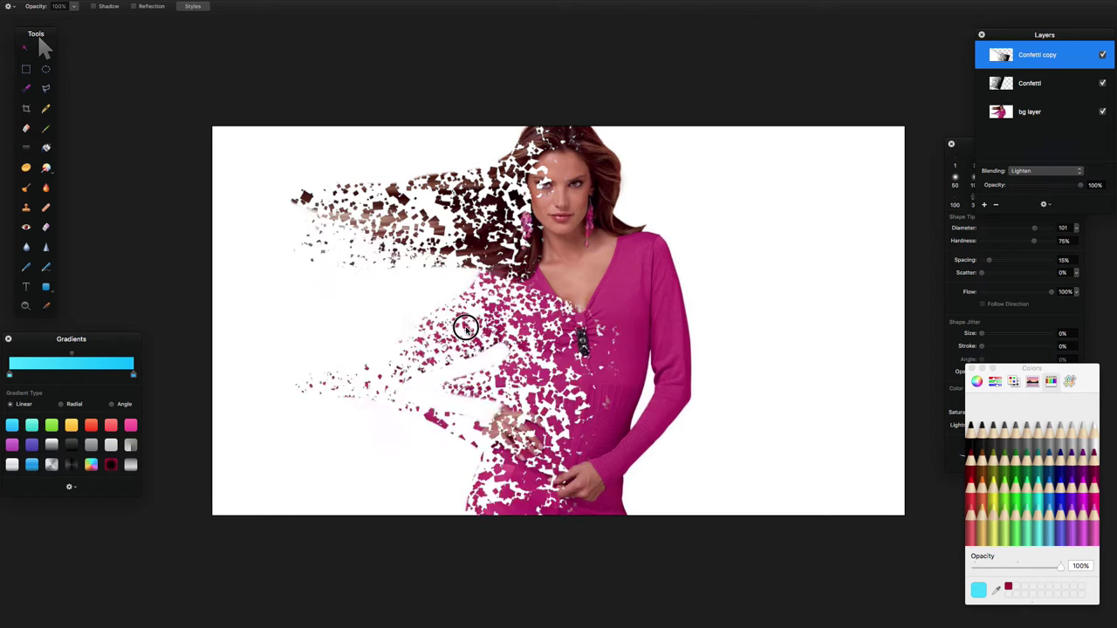
mouse_move(464, 324)
mouse_down()
mouse_move(391, 317)
mouse_move(395, 254)
mouse_move(400, 282)
mouse_up()
key(v)
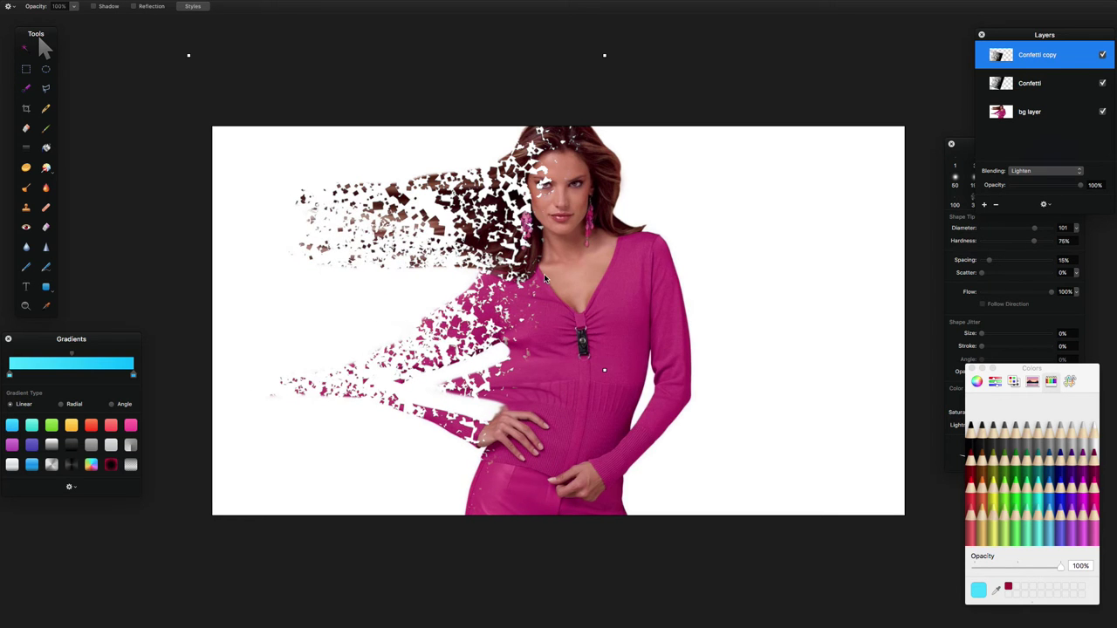
- Try Screen and Lighter Color blending on the Confetti copy layer while moving it over the woman
click(1054, 172)
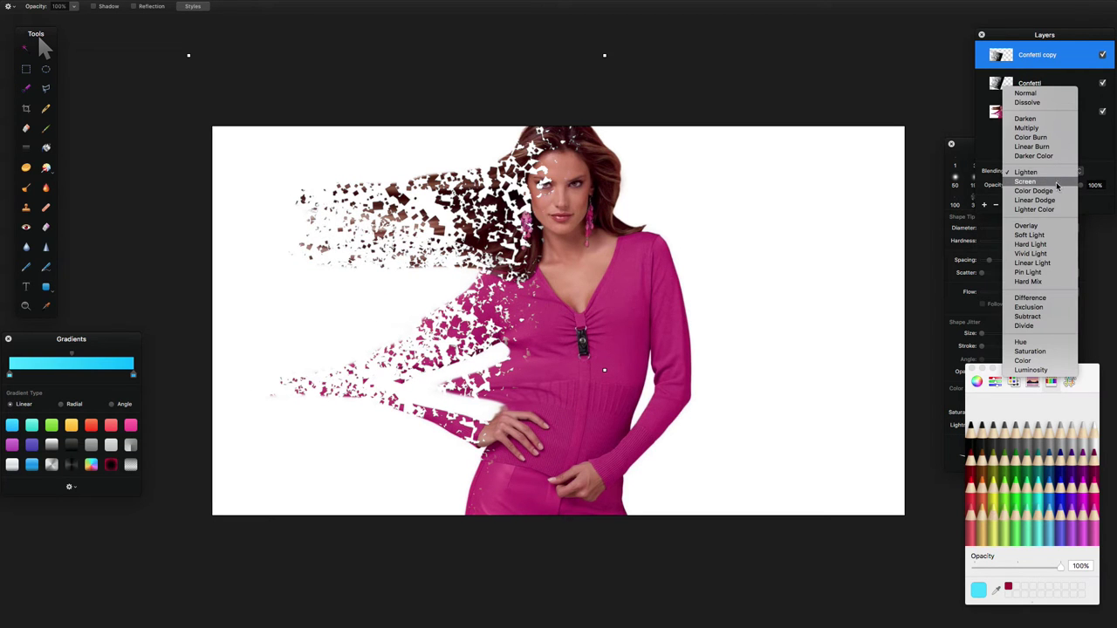
click(1056, 184)
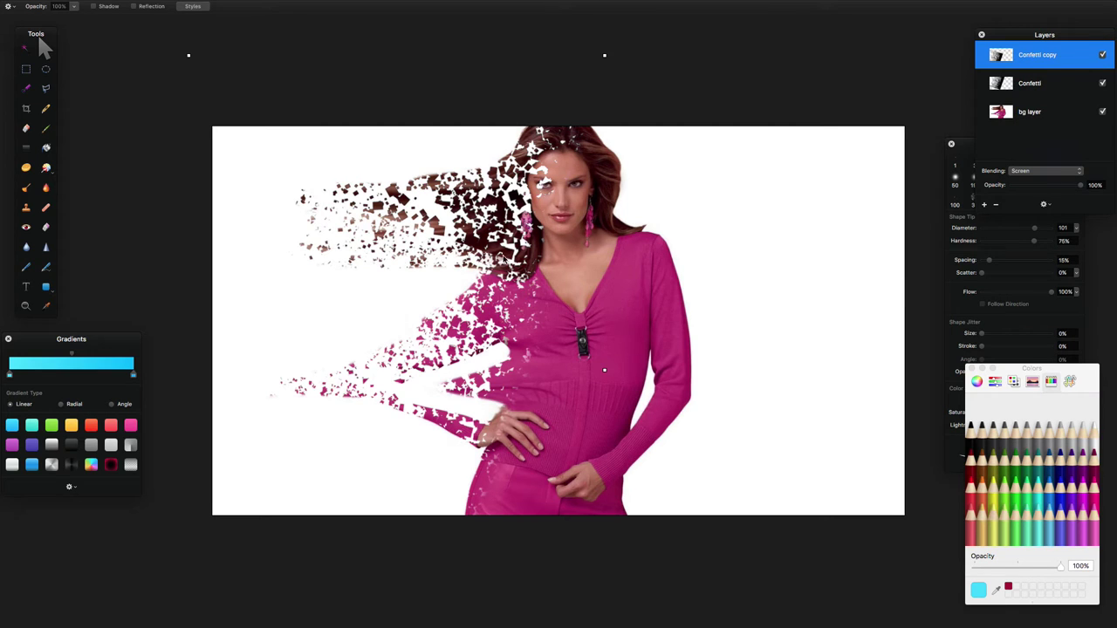
click(1069, 177)
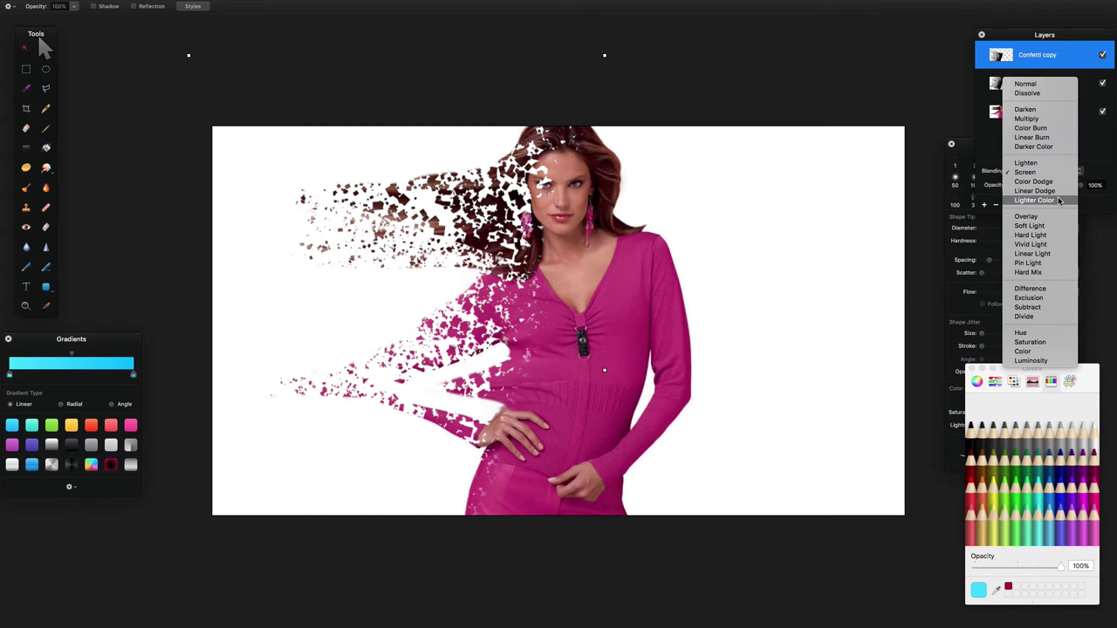
click(1043, 200)
mouse_move(499, 323)
mouse_down()
mouse_move(485, 296)
mouse_move(492, 278)
mouse_move(505, 314)
mouse_move(608, 381)
mouse_move(791, 413)
mouse_up()
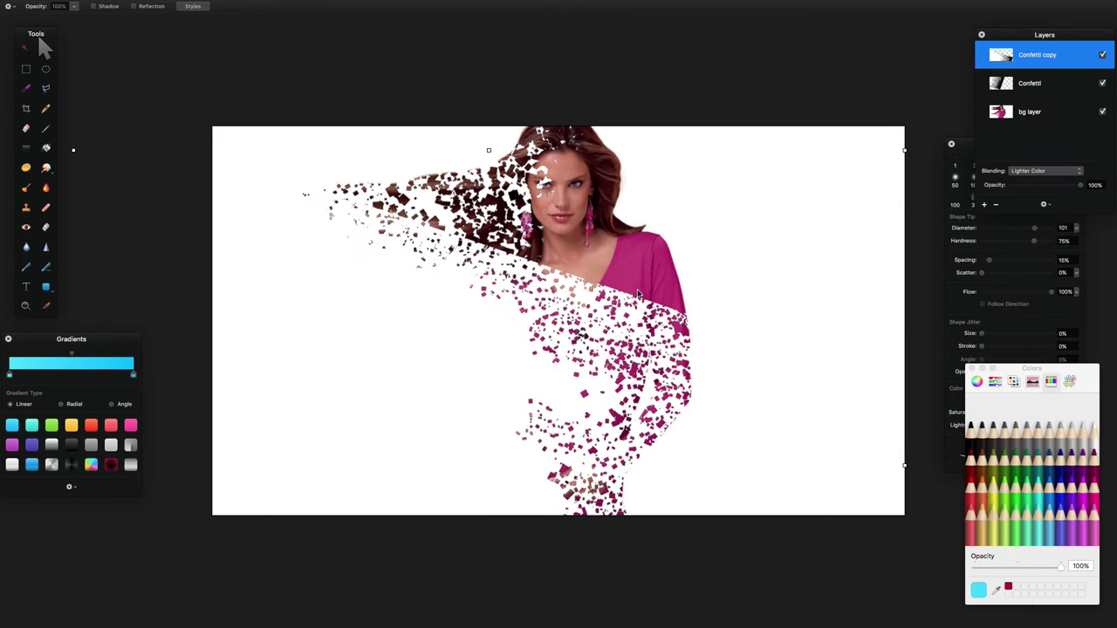
mouse_move(639, 293)
mouse_down()
mouse_move(549, 320)
mouse_move(394, 252)
mouse_move(543, 227)
mouse_up()
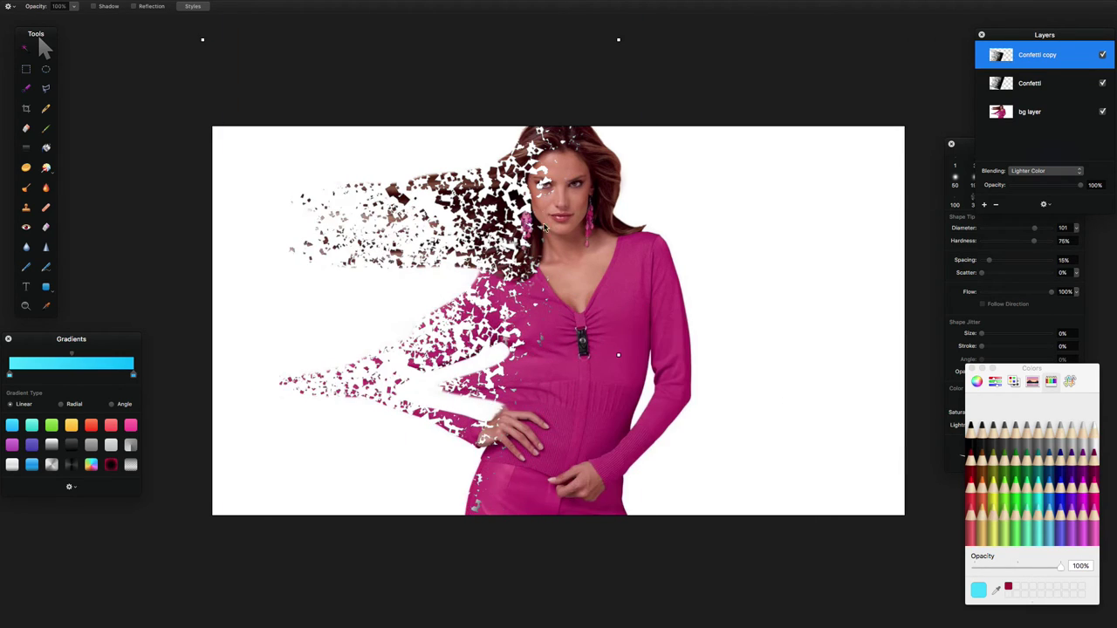
- Set the Confetti copy layer's blending to Lighten and move it down over the sleeve, hand and hip
click(1057, 171)
click(1030, 138)
mouse_move(486, 297)
mouse_down()
mouse_move(507, 390)
mouse_move(505, 358)
mouse_move(485, 365)
mouse_move(430, 417)
mouse_move(433, 448)
mouse_move(458, 458)
mouse_move(470, 450)
mouse_move(462, 390)
mouse_up()
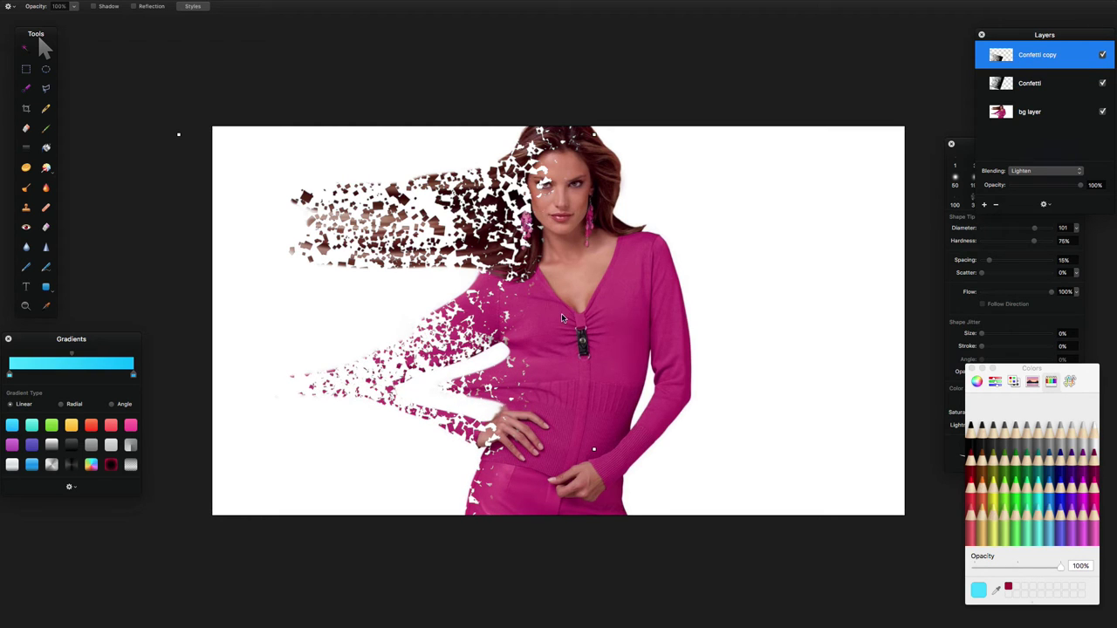
- Duplicate the Confetti copy layer and move the duplicate up to break apart the stretched hair
right_click(1021, 64)
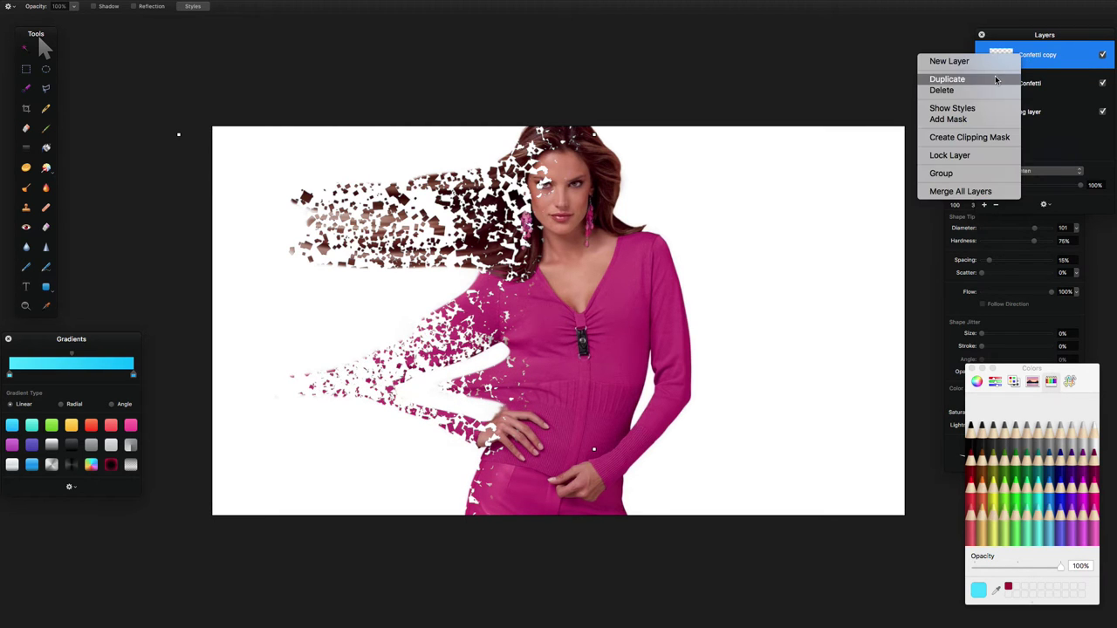
click(950, 78)
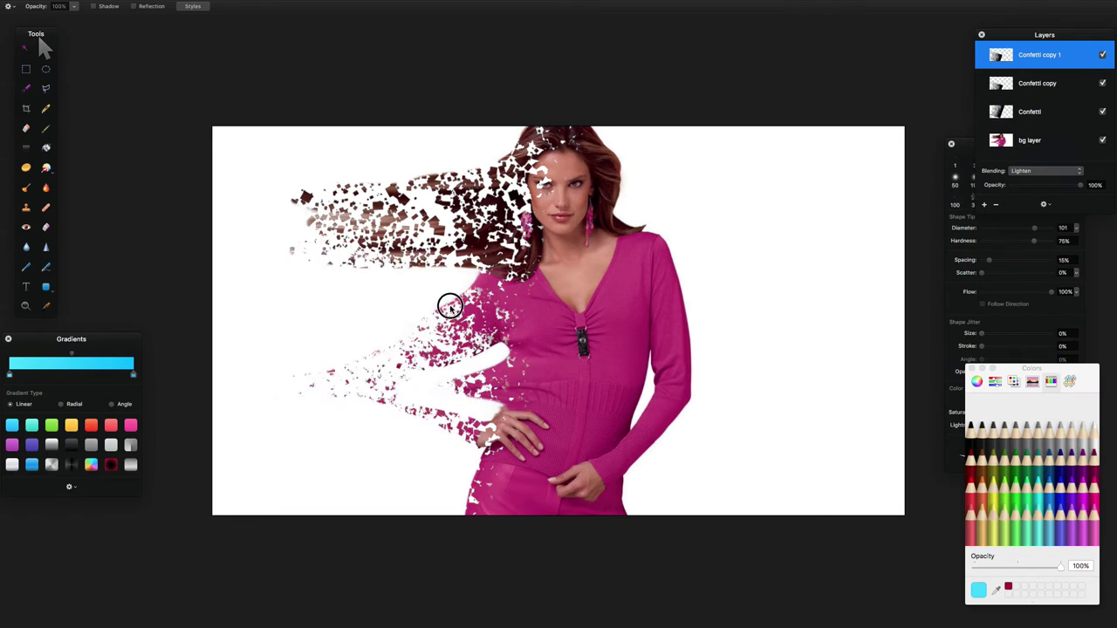
mouse_move(449, 304)
mouse_down()
mouse_move(474, 258)
mouse_move(432, 222)
mouse_move(480, 182)
mouse_move(481, 149)
mouse_up()
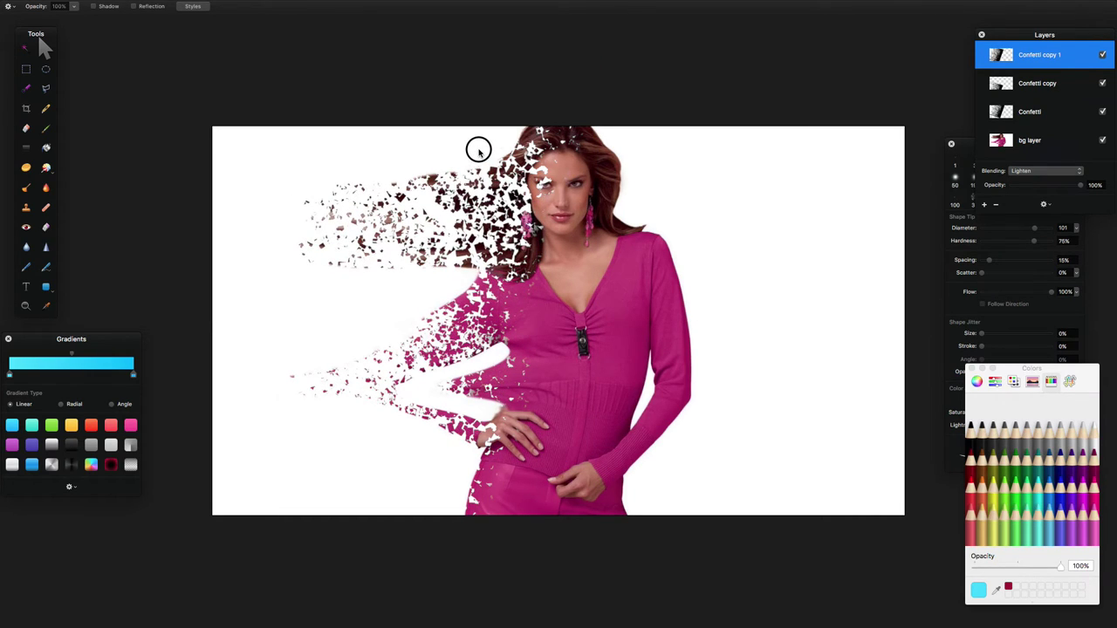
- Duplicate the Confetti copy 1 layer and transform the duplicate to 110.9% scale and 350.3° rotation over the hair, face edge and sleeve
right_click(1026, 52)
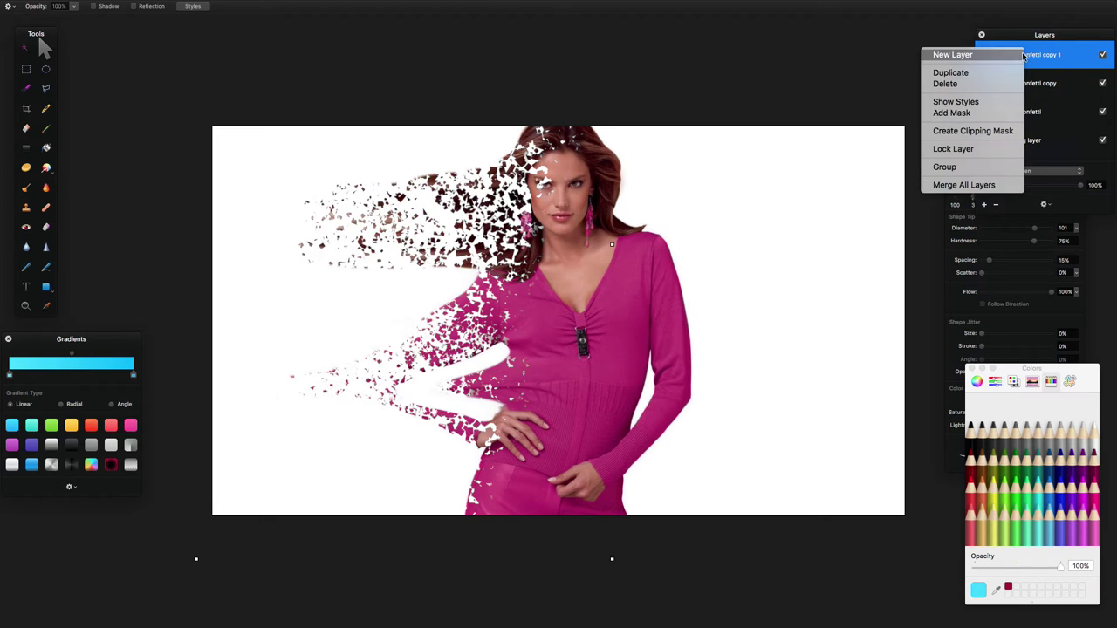
click(952, 73)
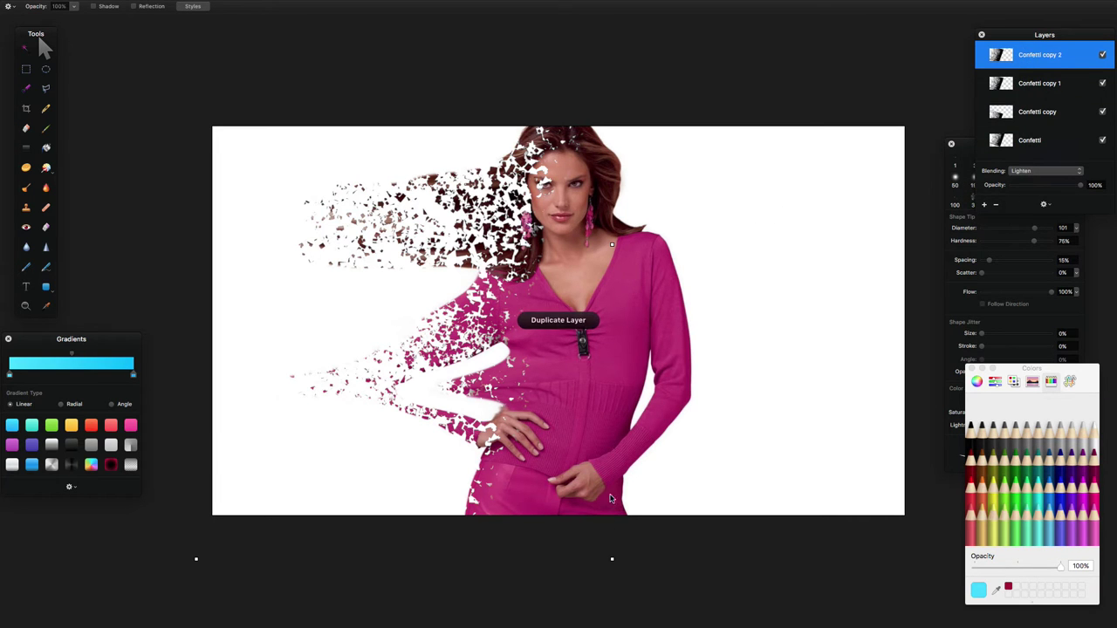
key(super+t)
drag(613, 559, 695, 603)
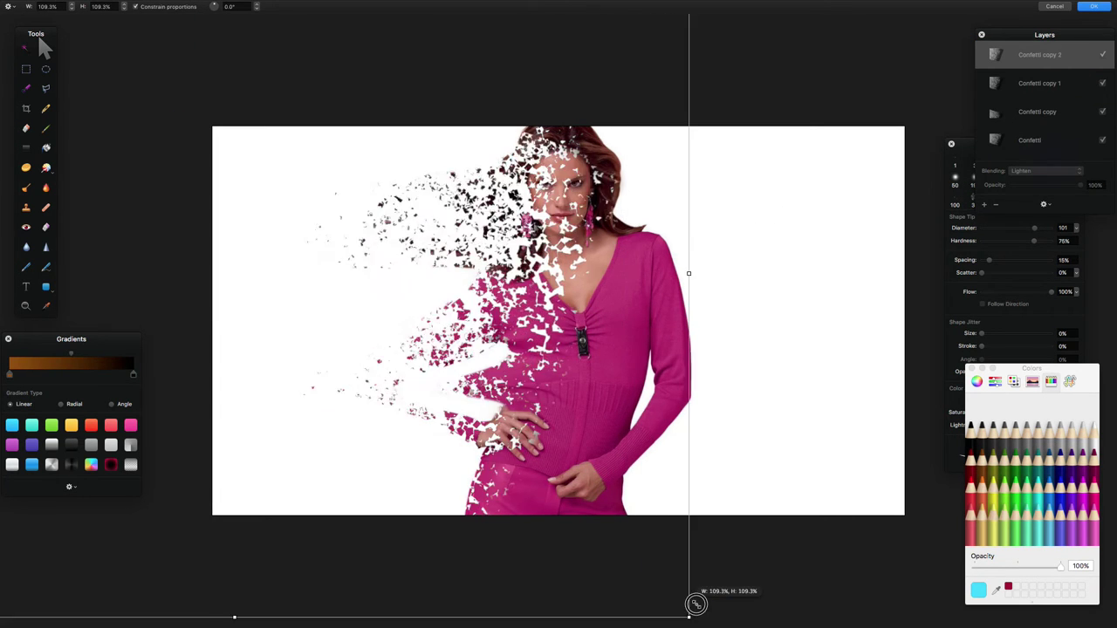
drag(651, 507, 656, 429)
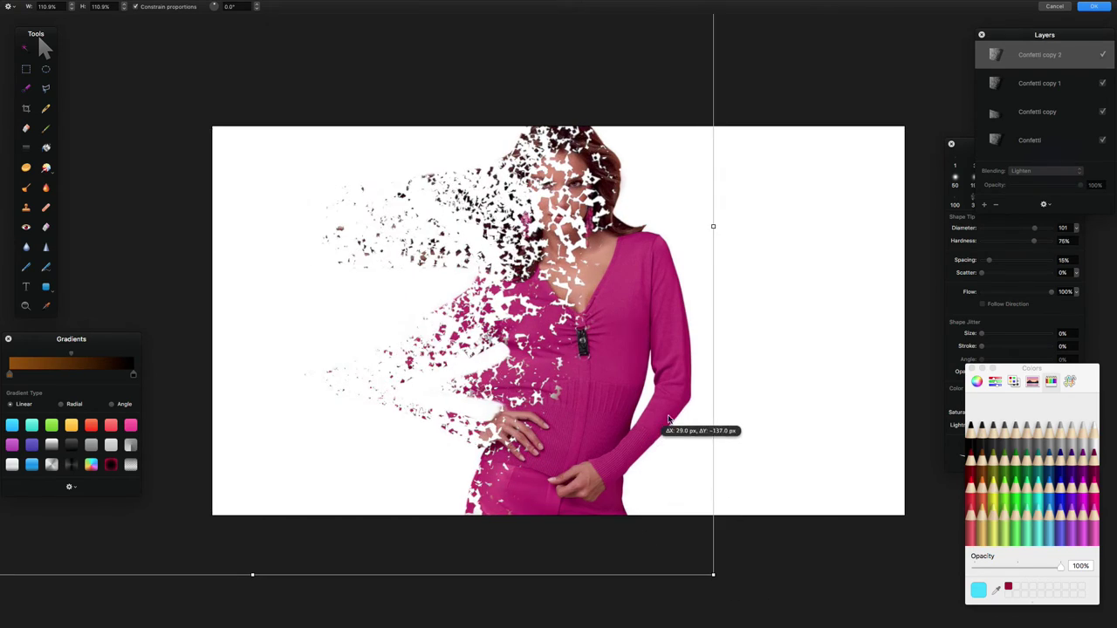
drag(739, 282, 736, 200)
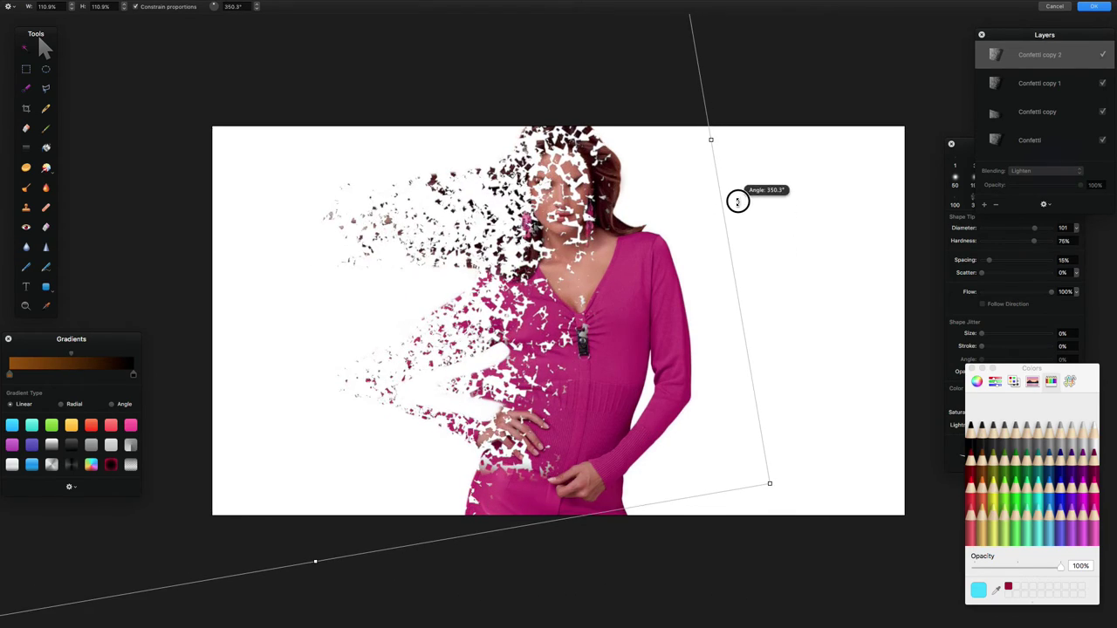
drag(605, 296, 567, 373)
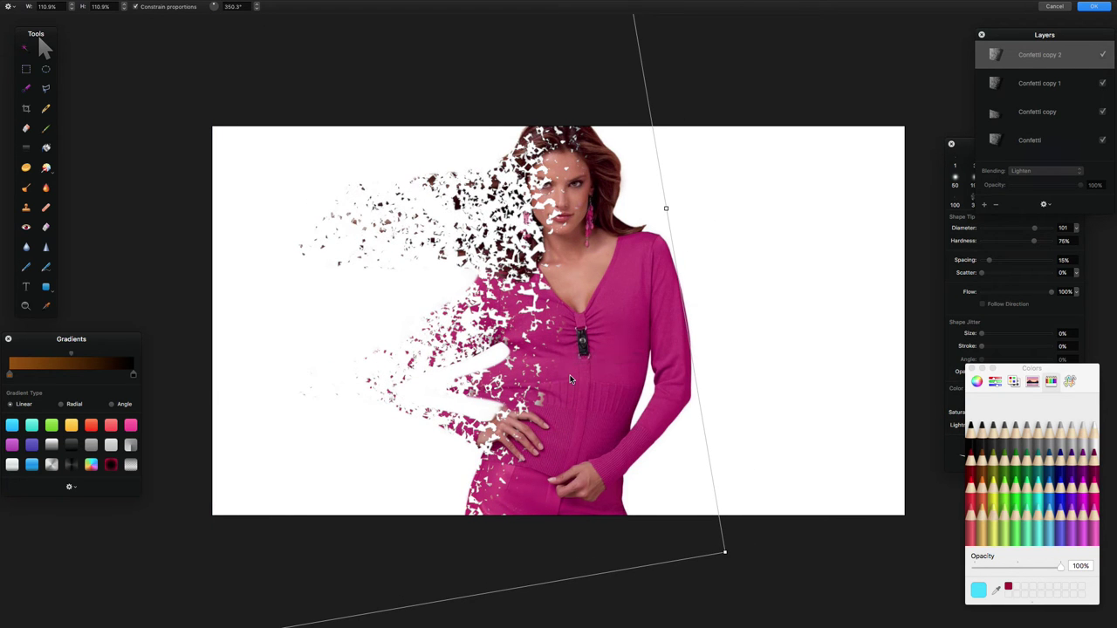
click(1093, 6)
- Duplicate the Confetti copy 2 layer and move the duplicate down over the lower sleeve, hand and hip
right_click(1040, 67)
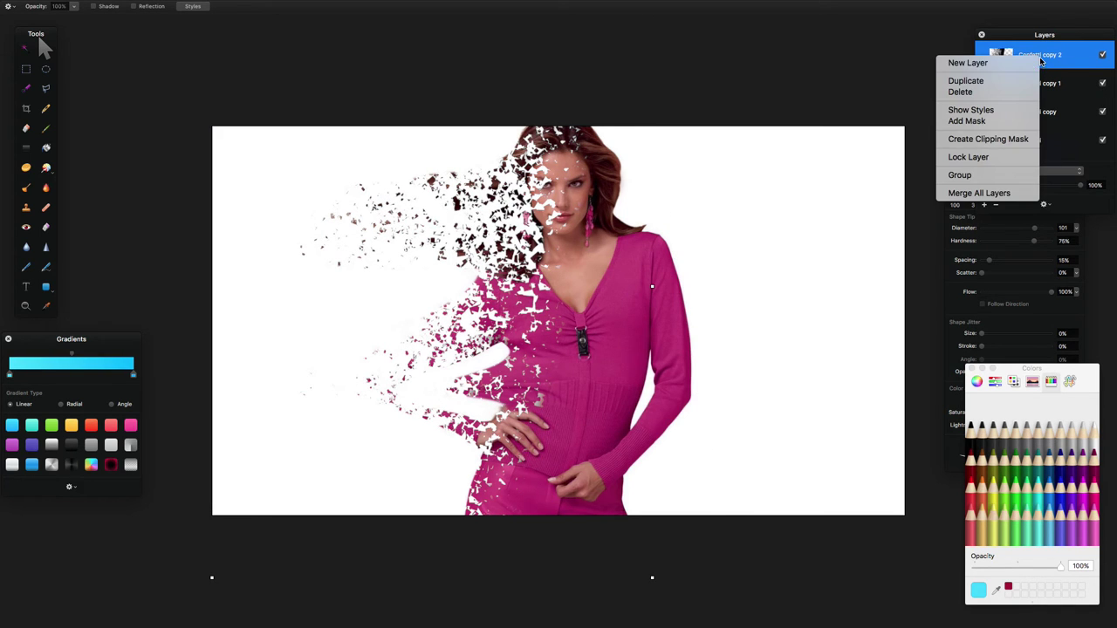
click(1017, 80)
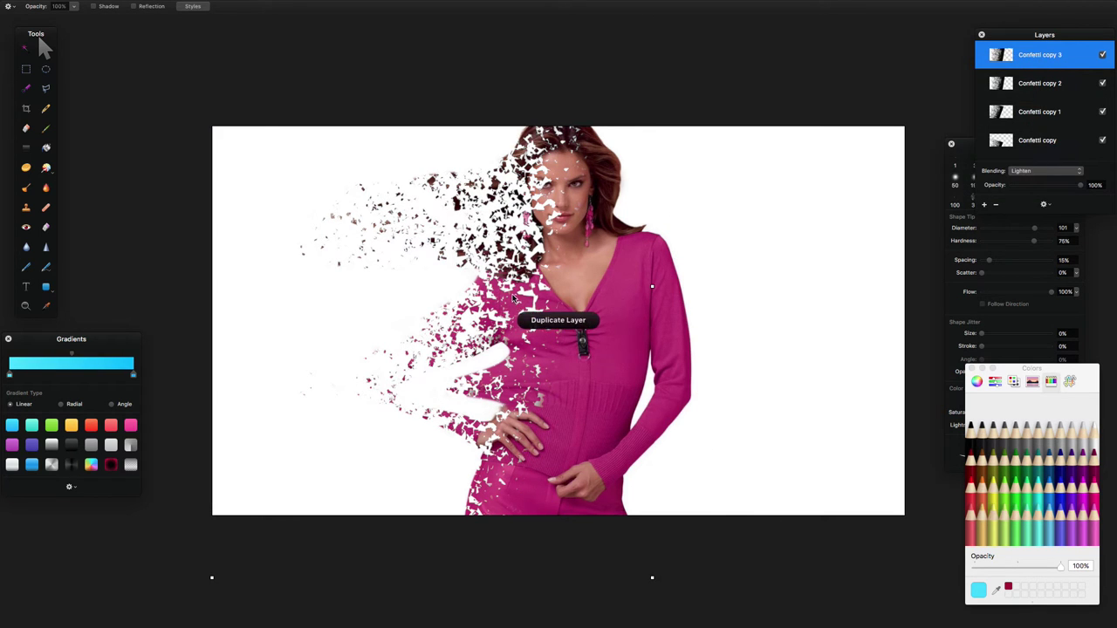
mouse_move(524, 262)
mouse_down()
mouse_move(483, 485)
mouse_move(441, 516)
mouse_move(474, 509)
mouse_up()
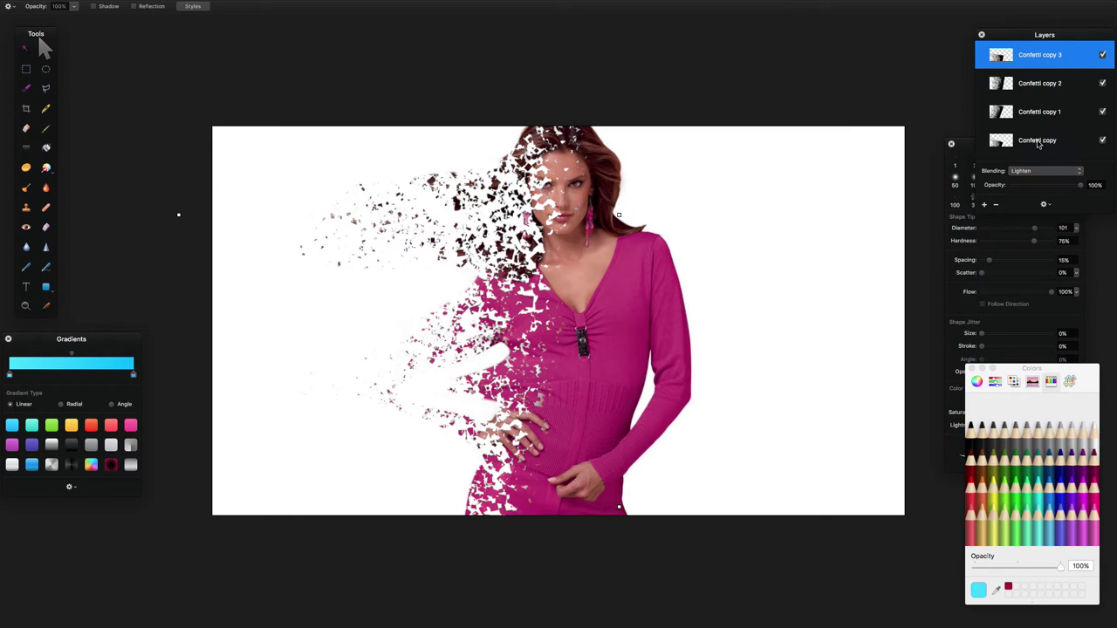
- Group the Confetti layer with its four copies and hide the group to compare with the warped photo
scroll(1057, 92, down, 1)
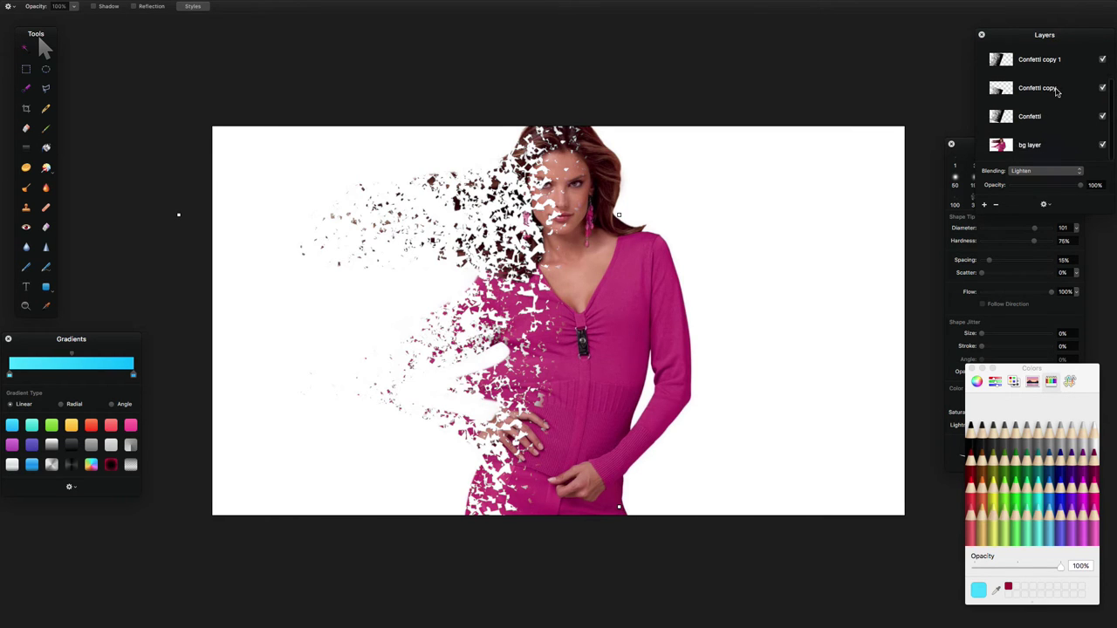
click(1013, 37)
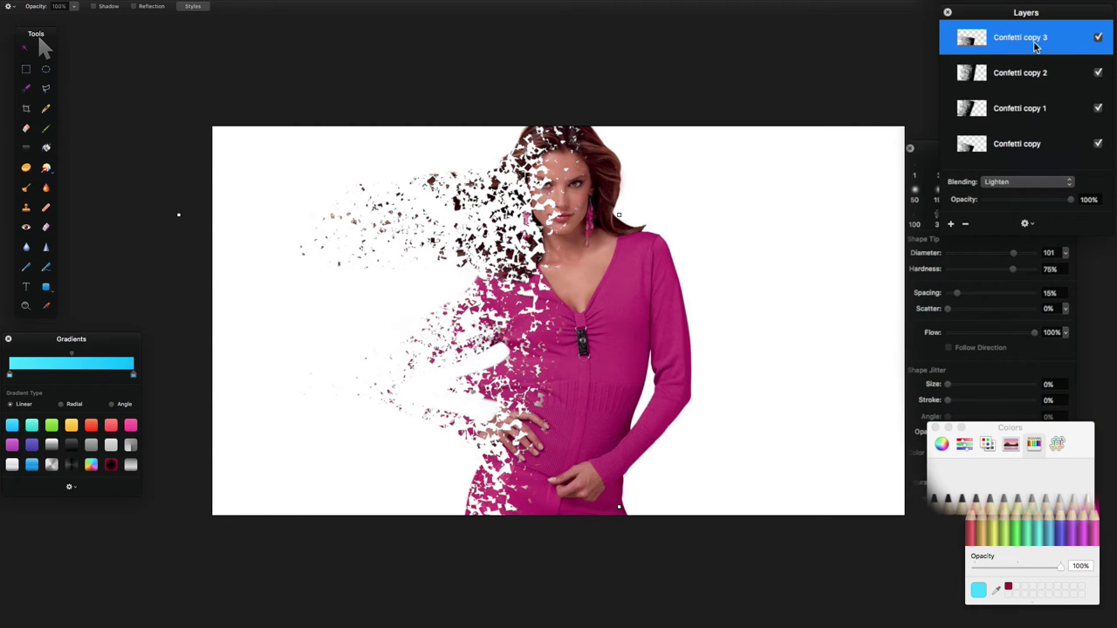
scroll(1035, 40, down, 3)
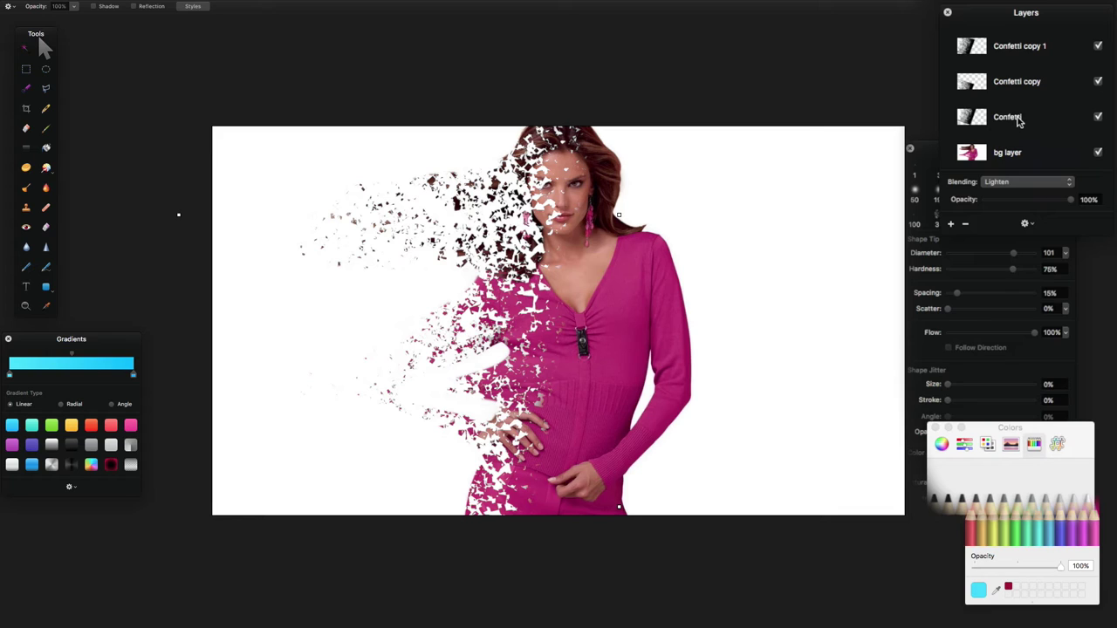
shift+click(1018, 121)
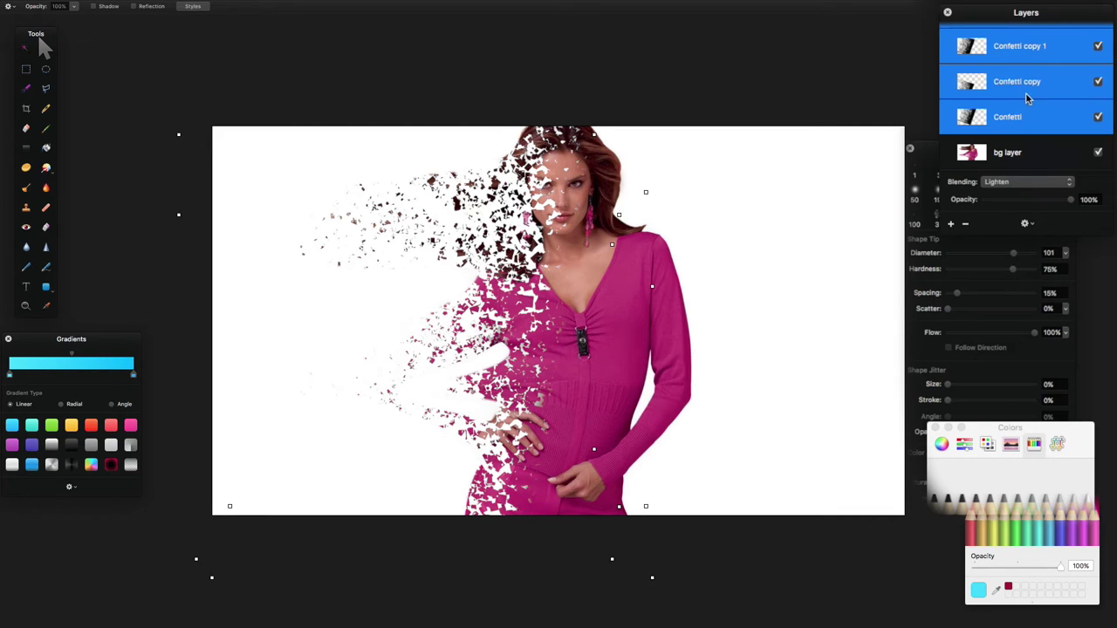
scroll(1032, 96, up, 3)
right_click(1015, 36)
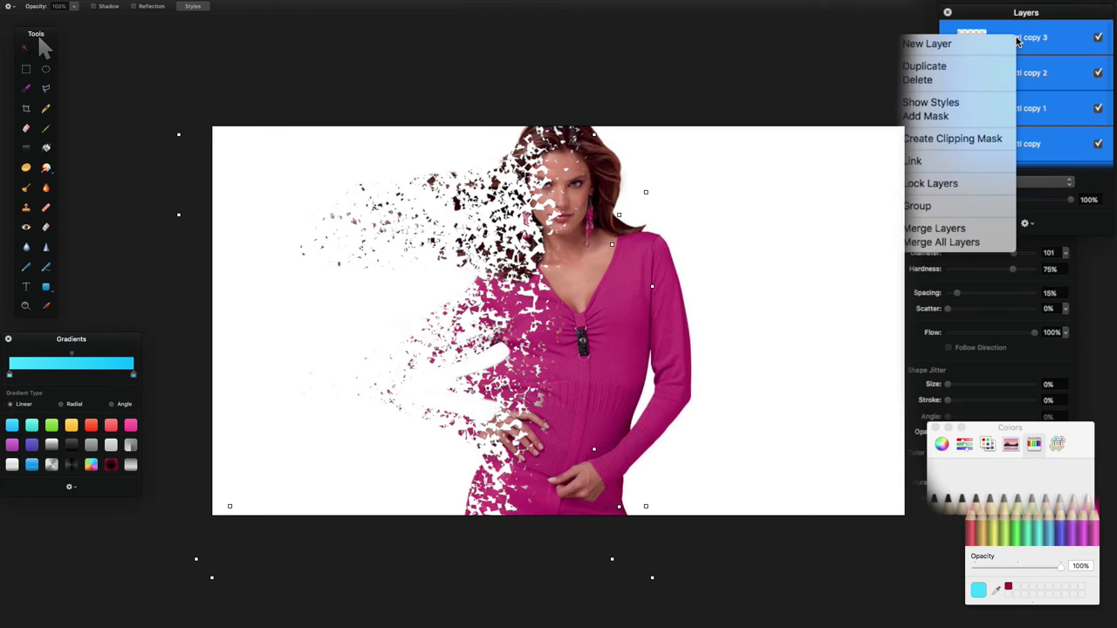
click(975, 206)
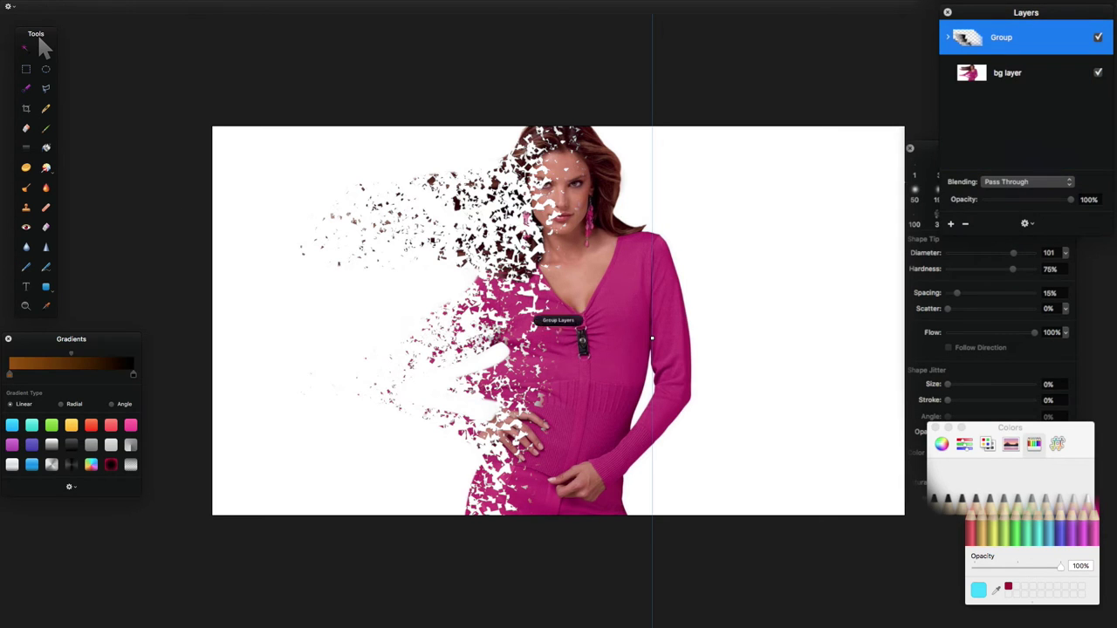
click(1098, 39)
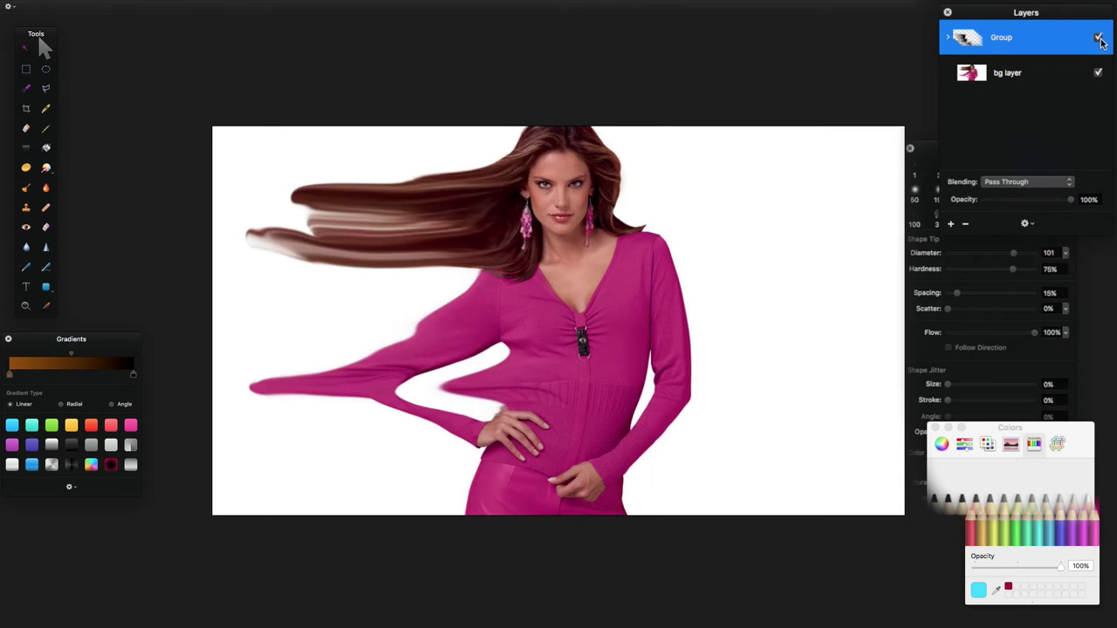
- Toggle the confetti group's visibility to compare the dispersed and warped photo, leaving the group shown
click(1099, 38)
click(1099, 38)
click(1099, 39)
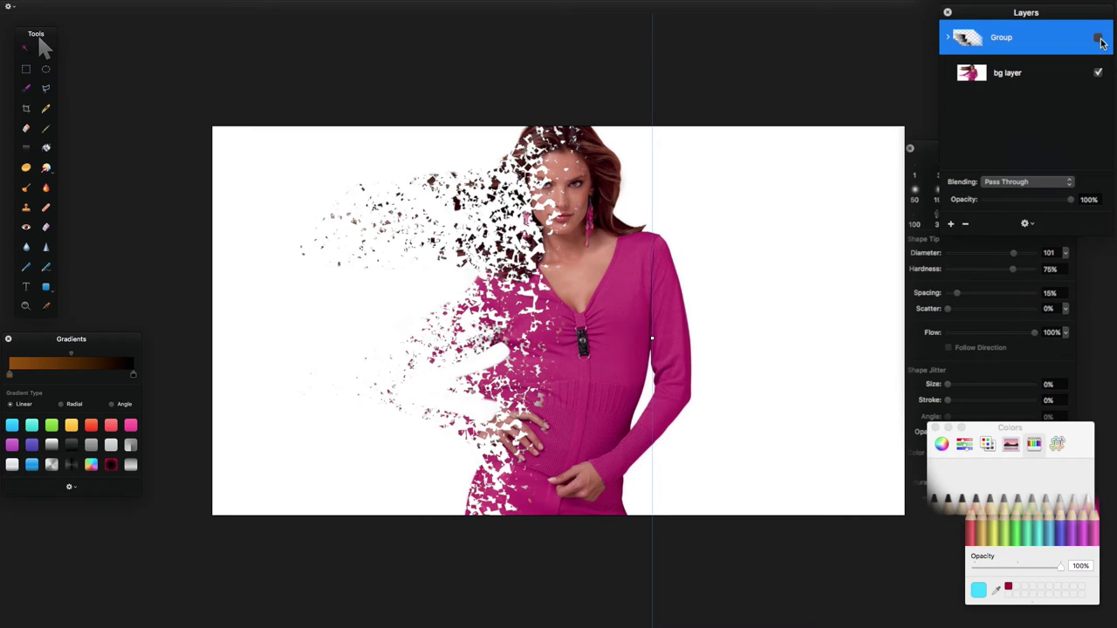
click(1099, 38)
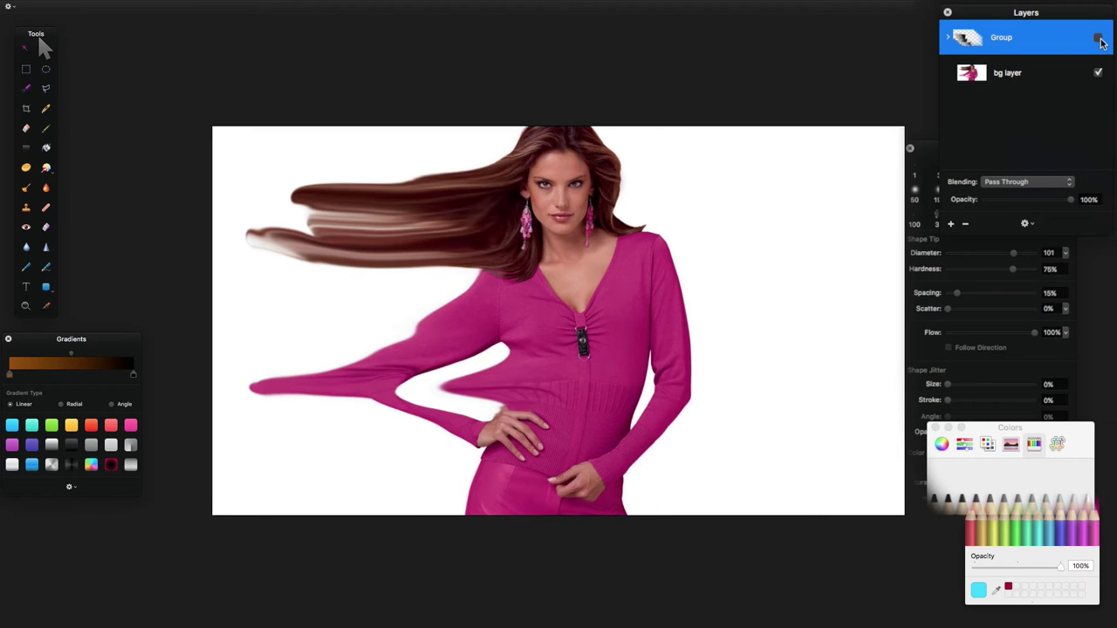
click(1099, 38)
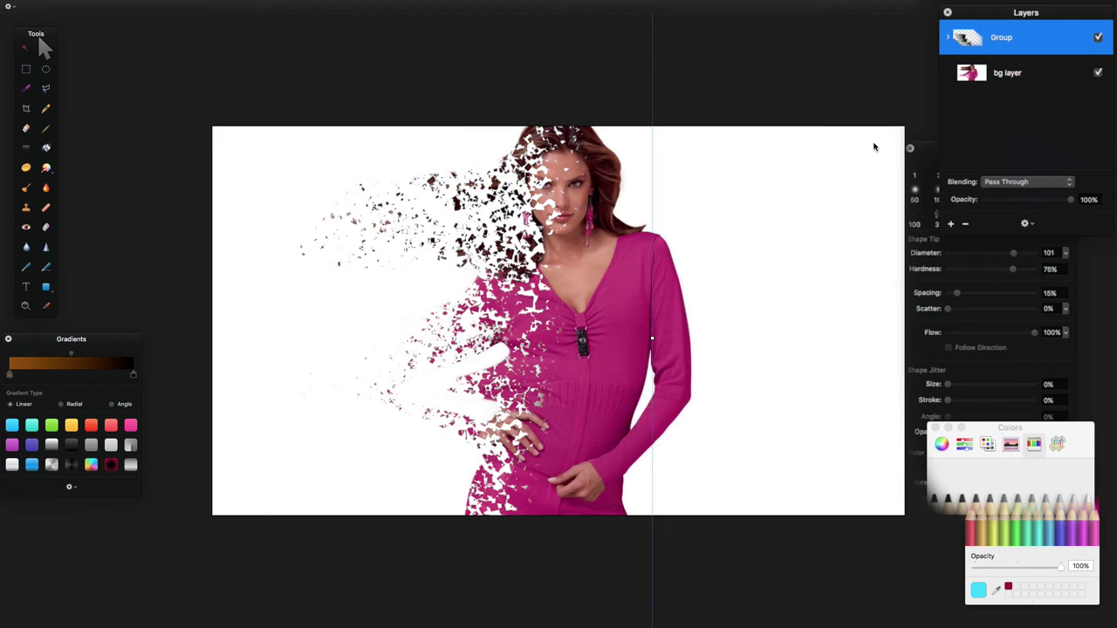
- Duplicate the bg layer and rename the duplicate "top bg"
click(995, 80)
right_click(1000, 82)
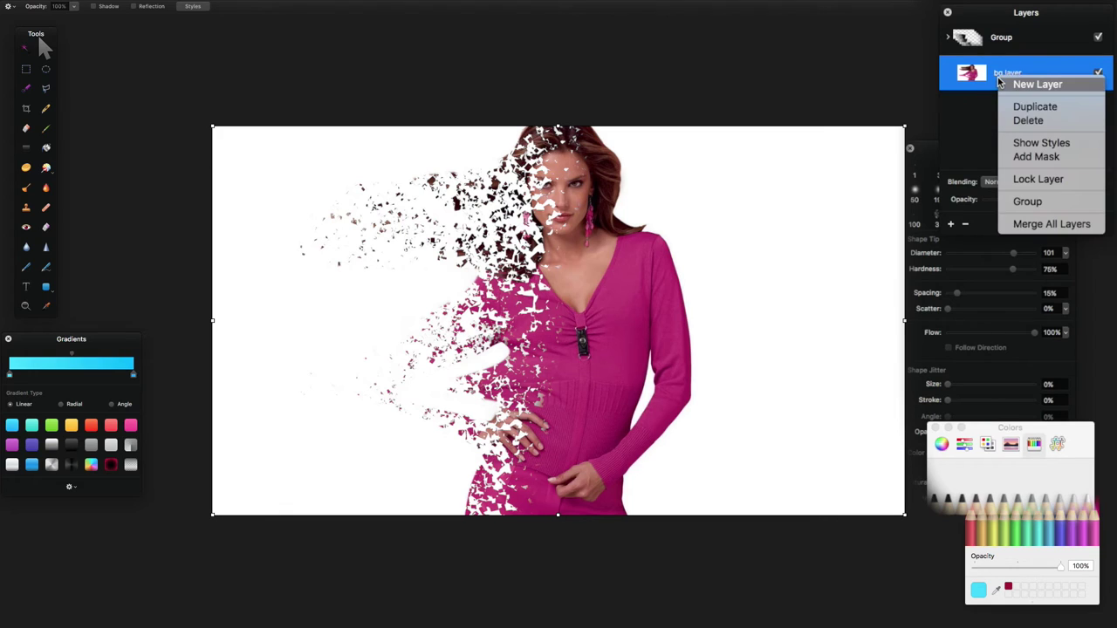
click(1026, 107)
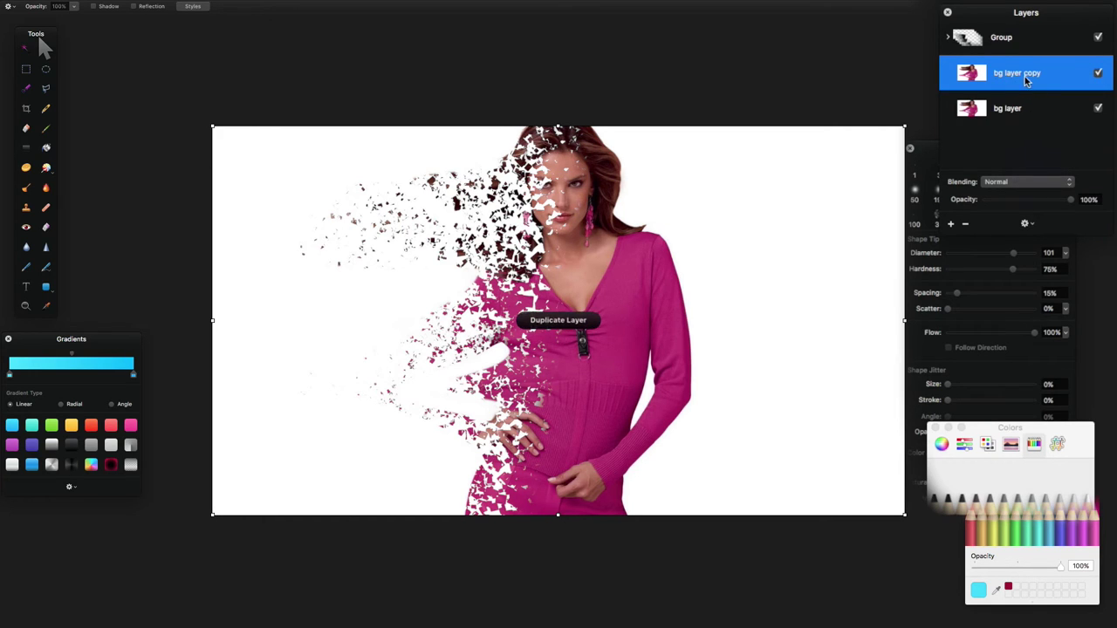
click(1003, 109)
click(1010, 85)
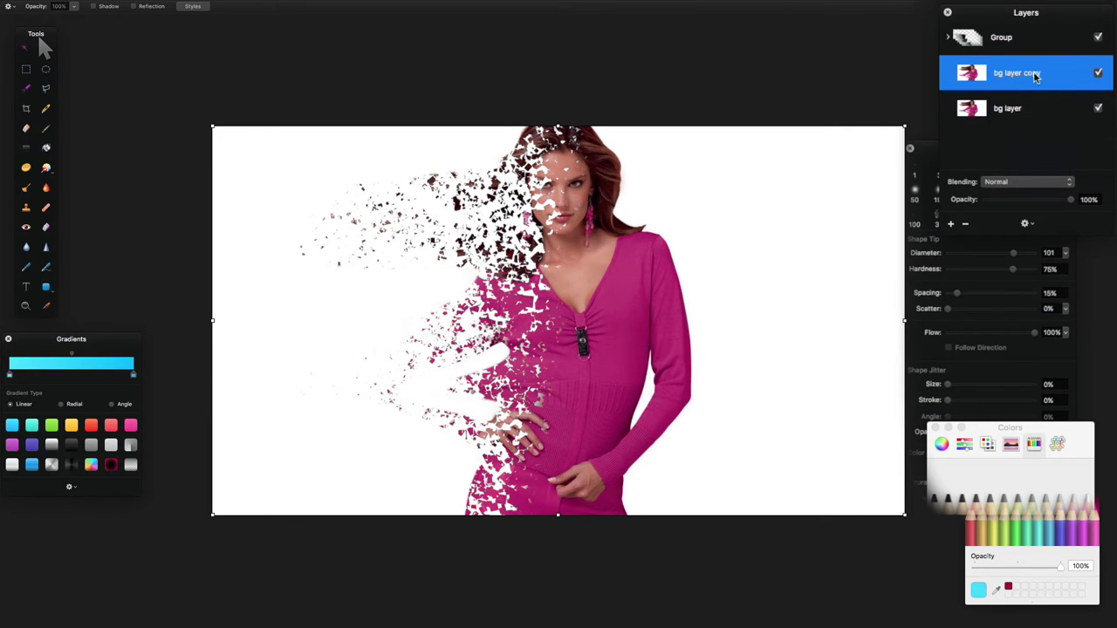
click(1027, 76)
text(top bg)
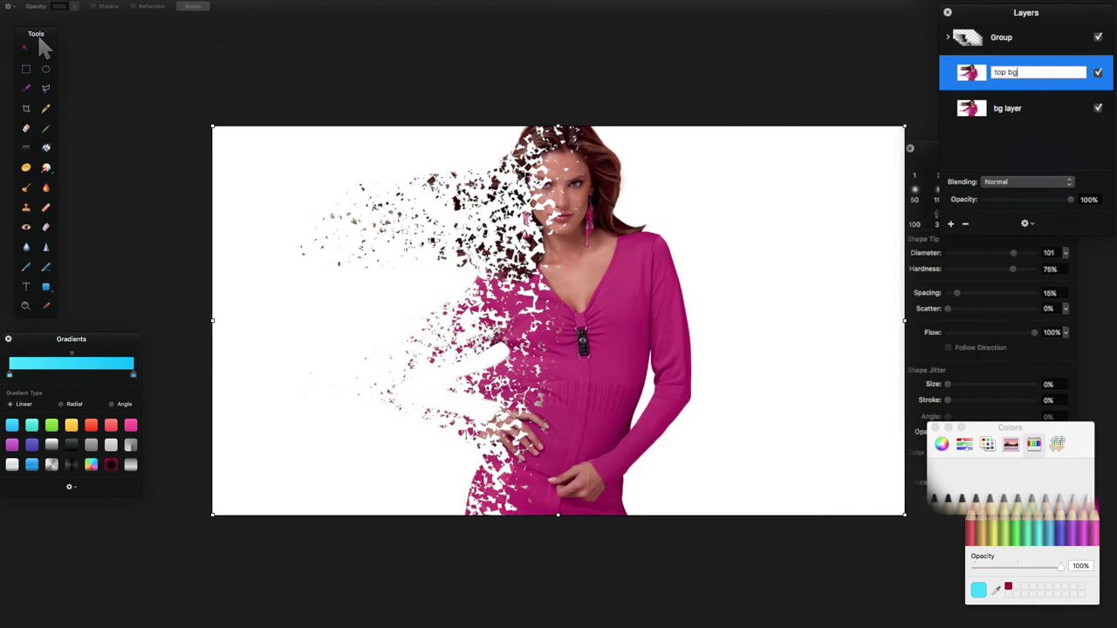
key(Return)
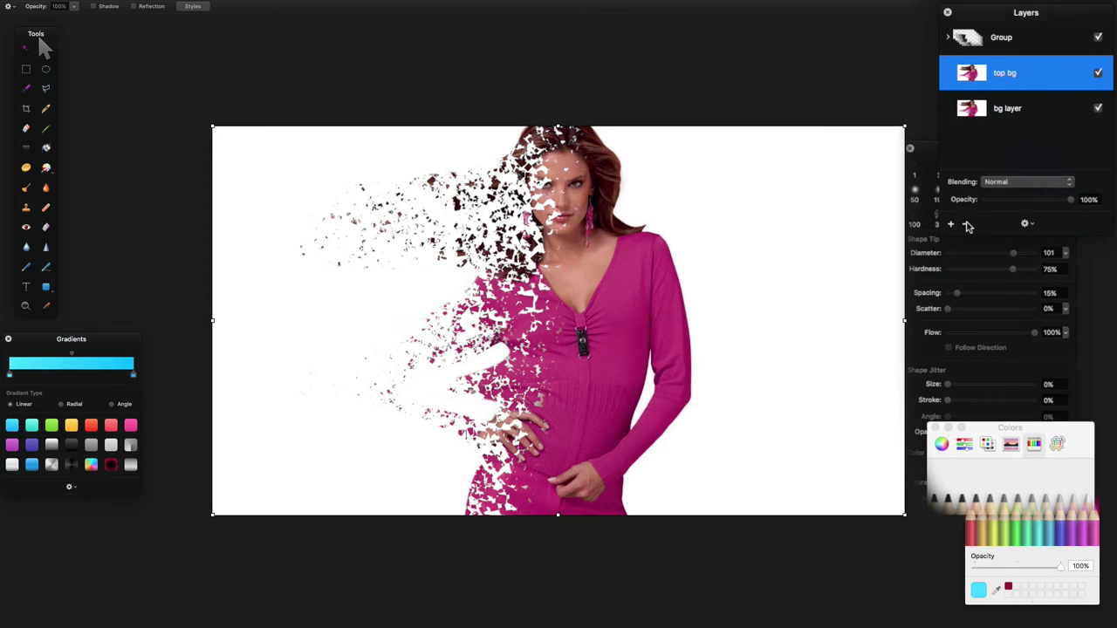
- Close the brush settings, show the Effects Browser and find the Glass distortion effect by searching for "Glas"
click(910, 152)
mouse_move(1023, 430)
mouse_down()
mouse_move(1036, 407)
mouse_move(1035, 424)
mouse_up()
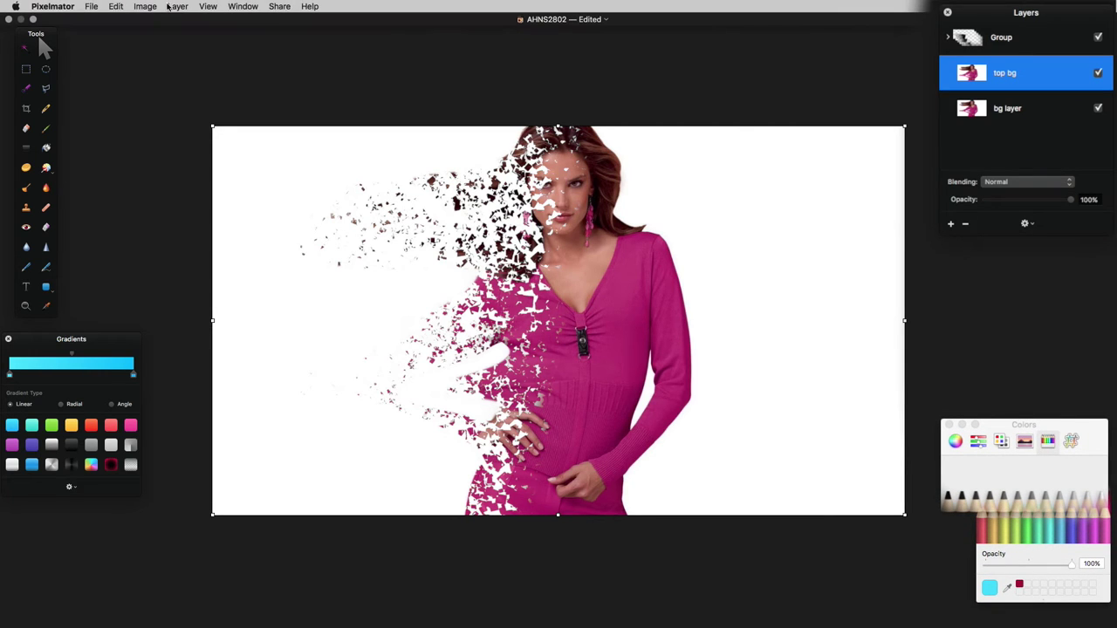
click(208, 6)
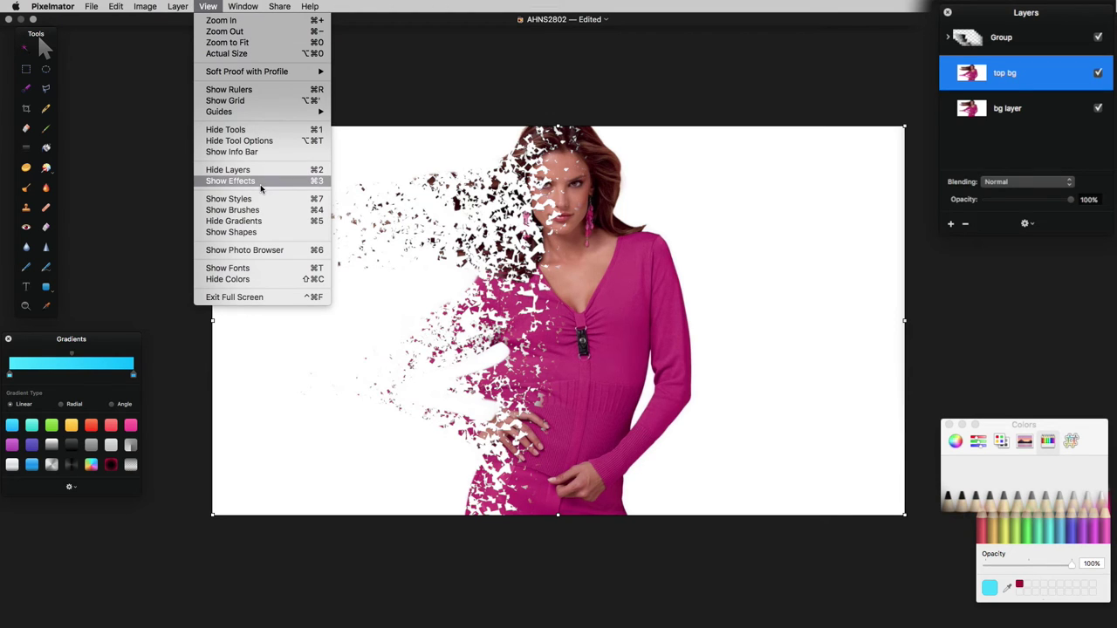
click(260, 184)
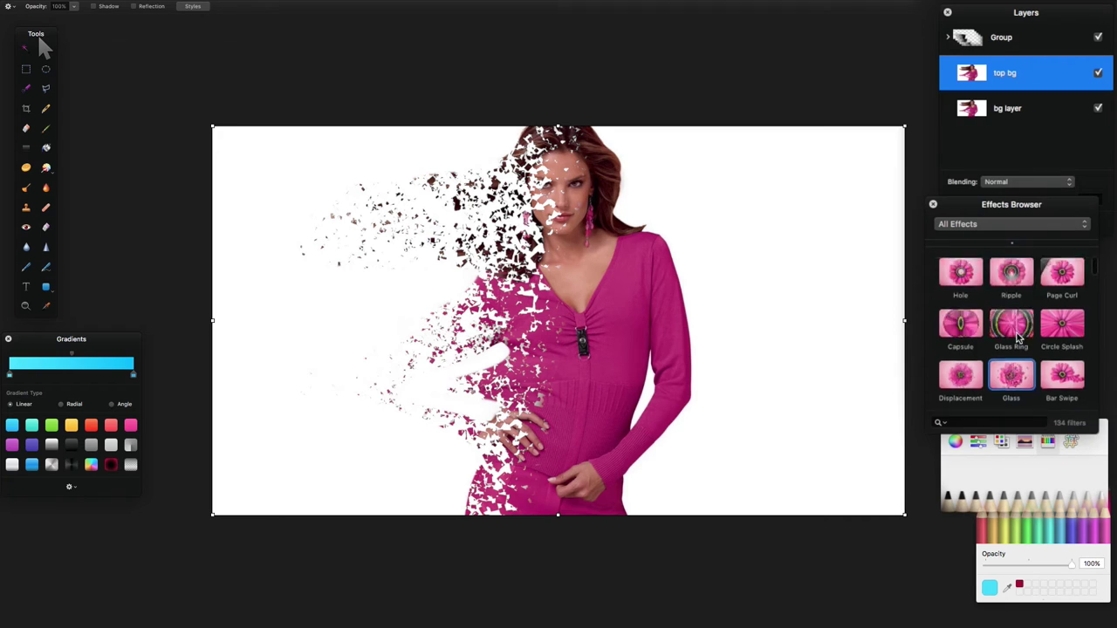
scroll(1016, 340, down, 5)
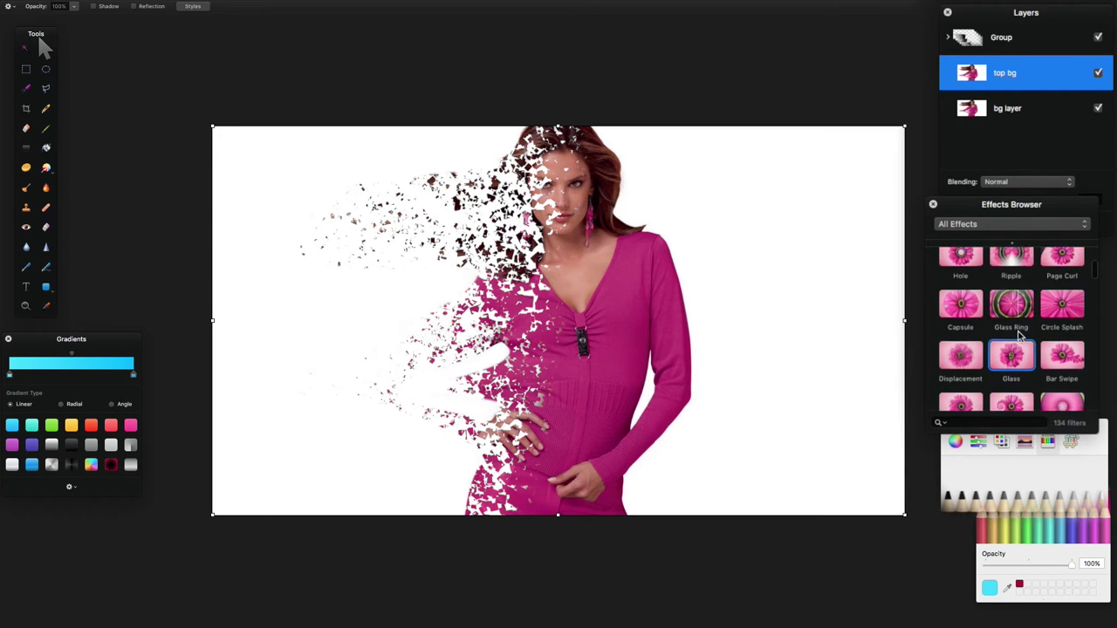
scroll(1012, 340, up, 5)
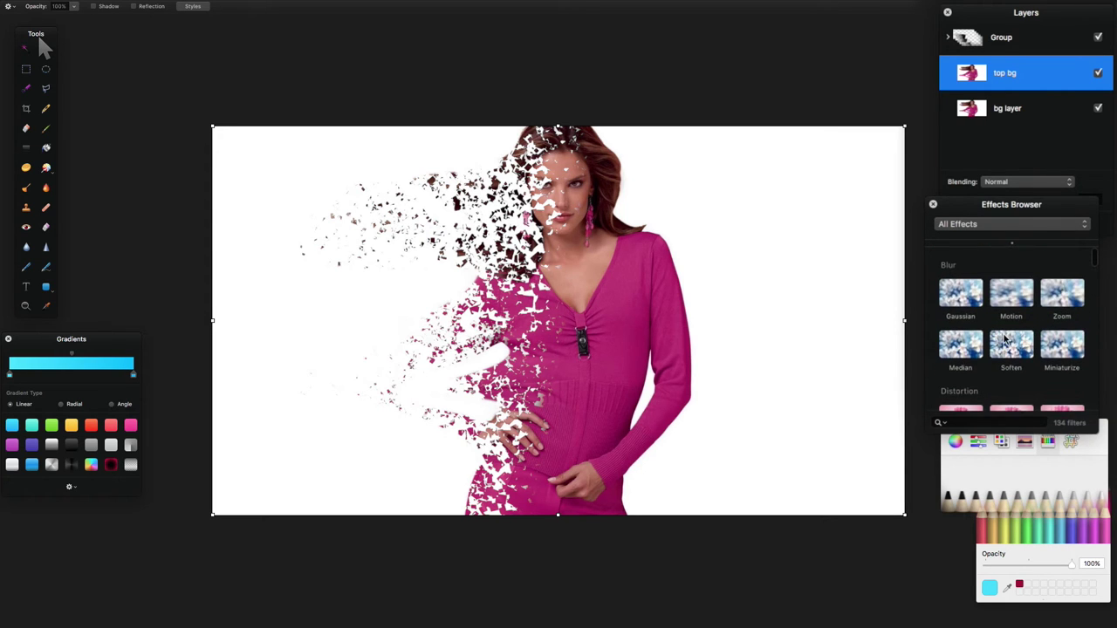
click(1009, 228)
click(1002, 225)
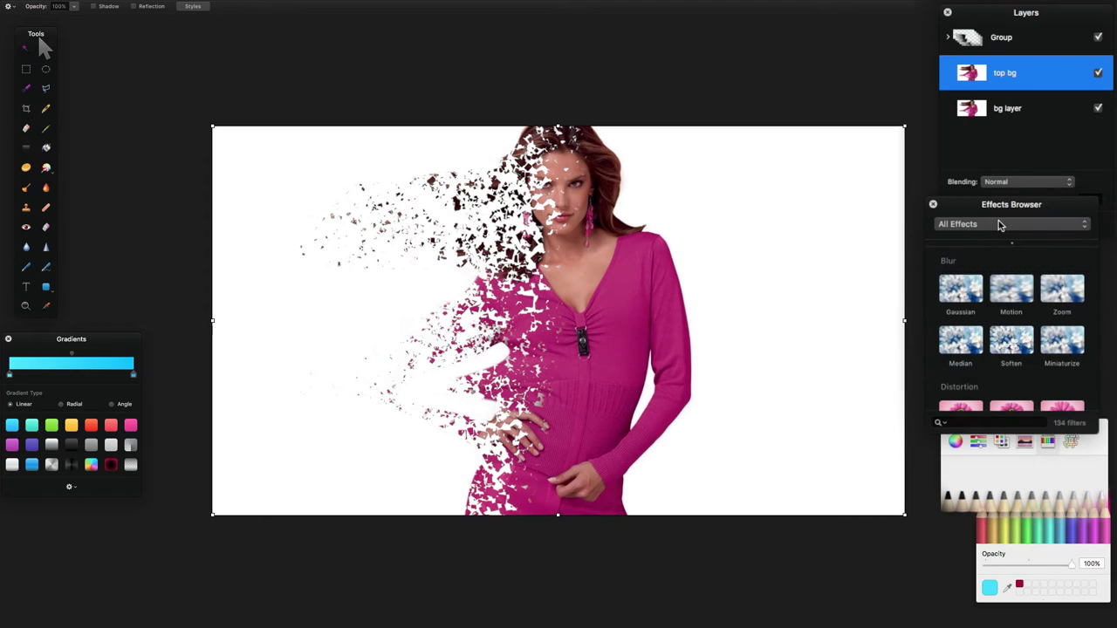
click(960, 423)
text(Glass)
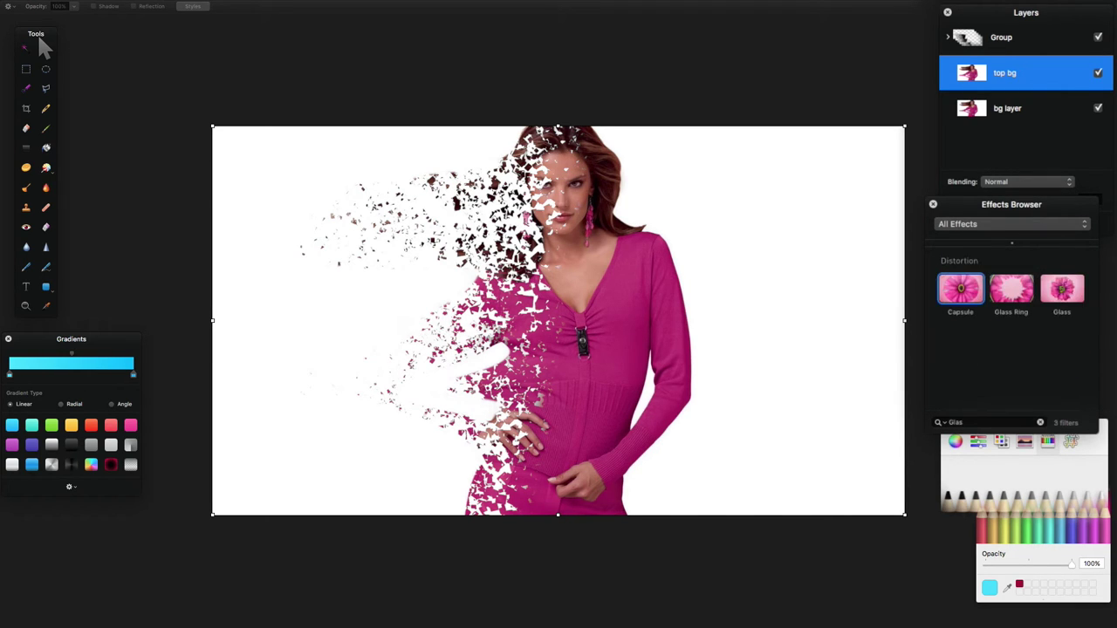
click(1069, 300)
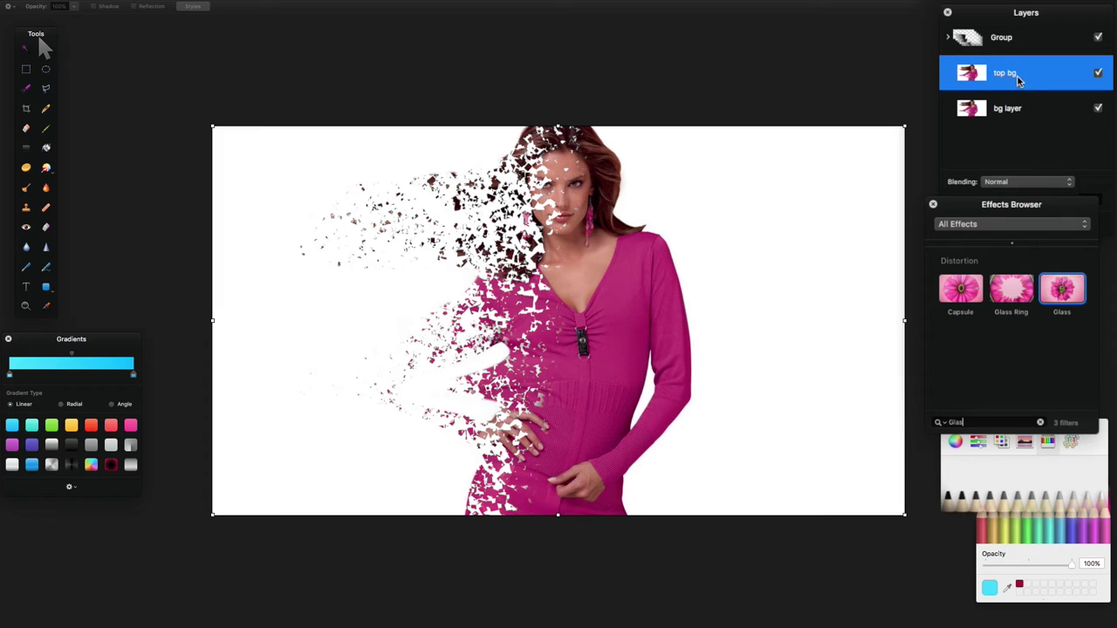
double_click(1063, 290)
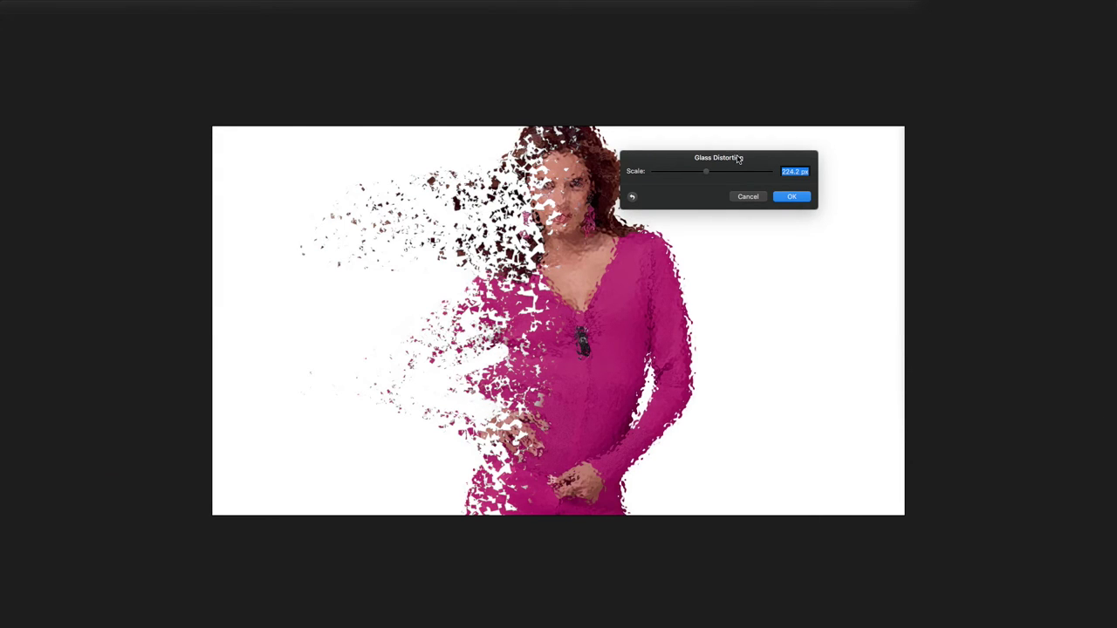
click(748, 197)
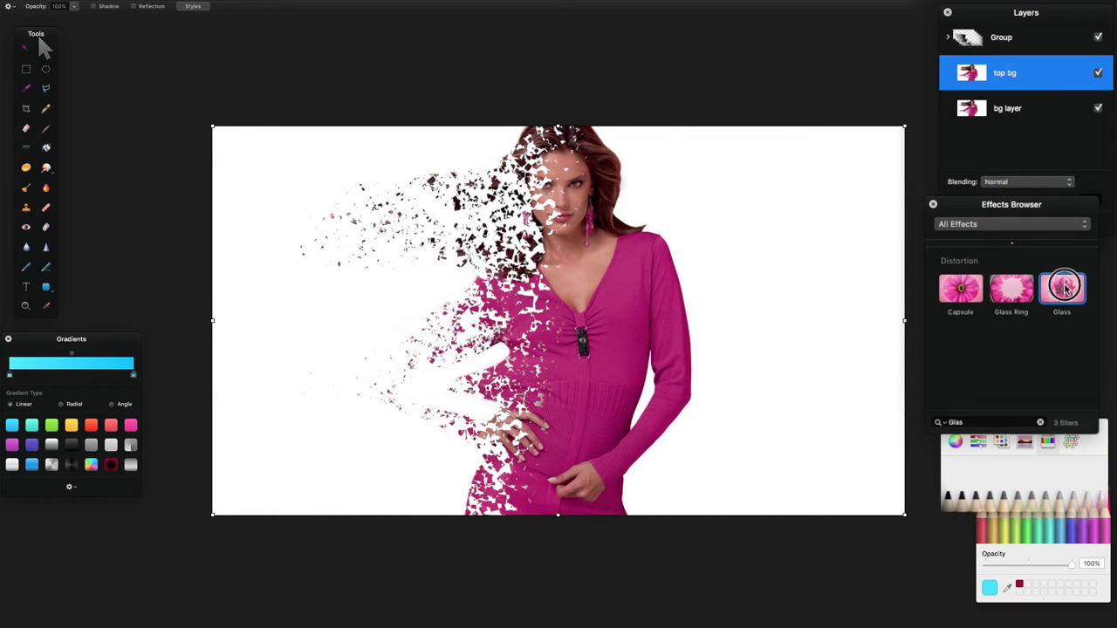
drag(1065, 288, 557, 384)
drag(981, 77, 991, 69)
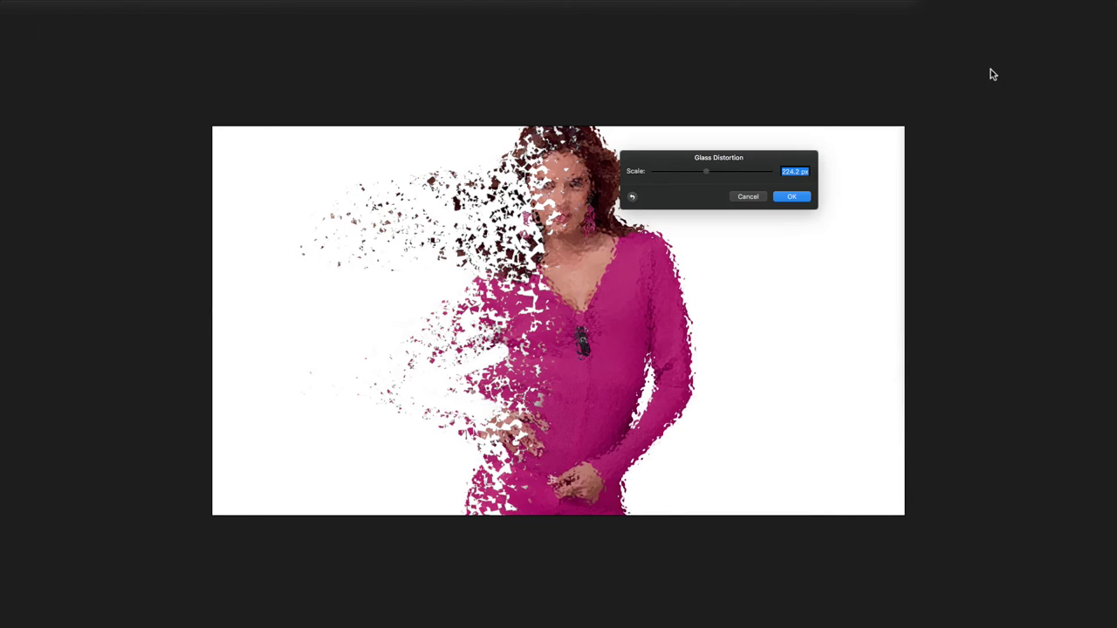
click(748, 197)
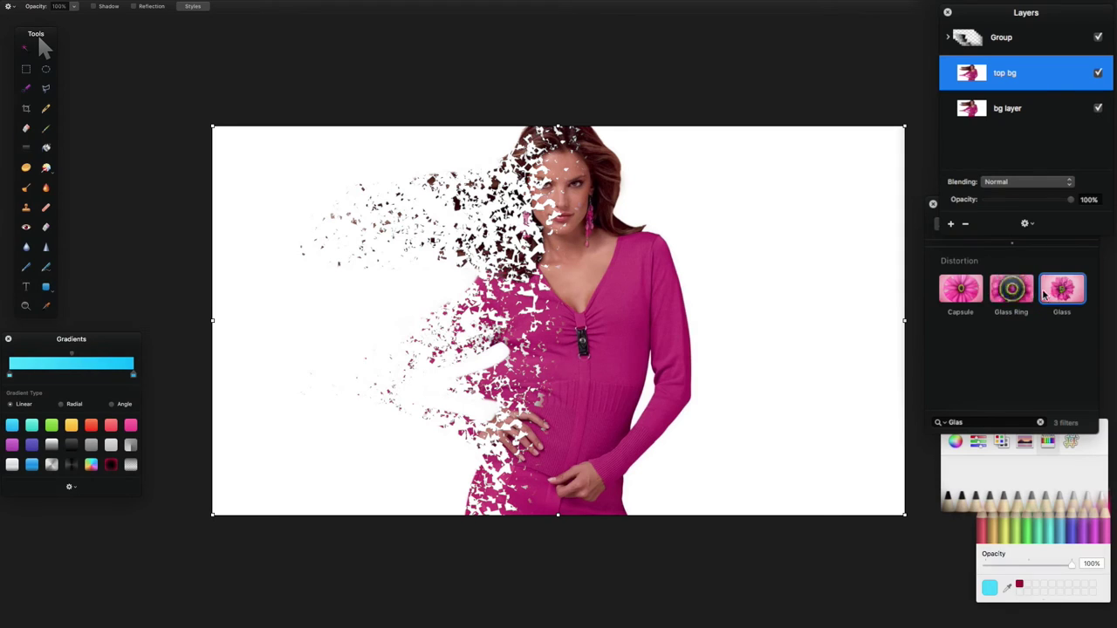
- Apply the Glass distortion effect to the top bg layer with a scale of 115 px
drag(1062, 288, 577, 270)
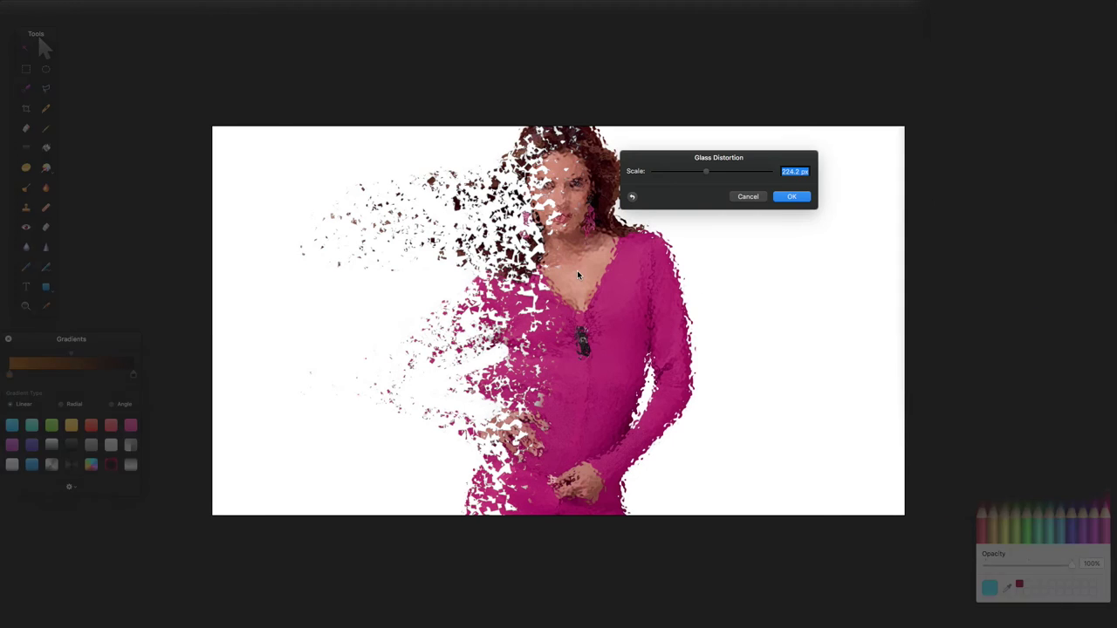
click(753, 199)
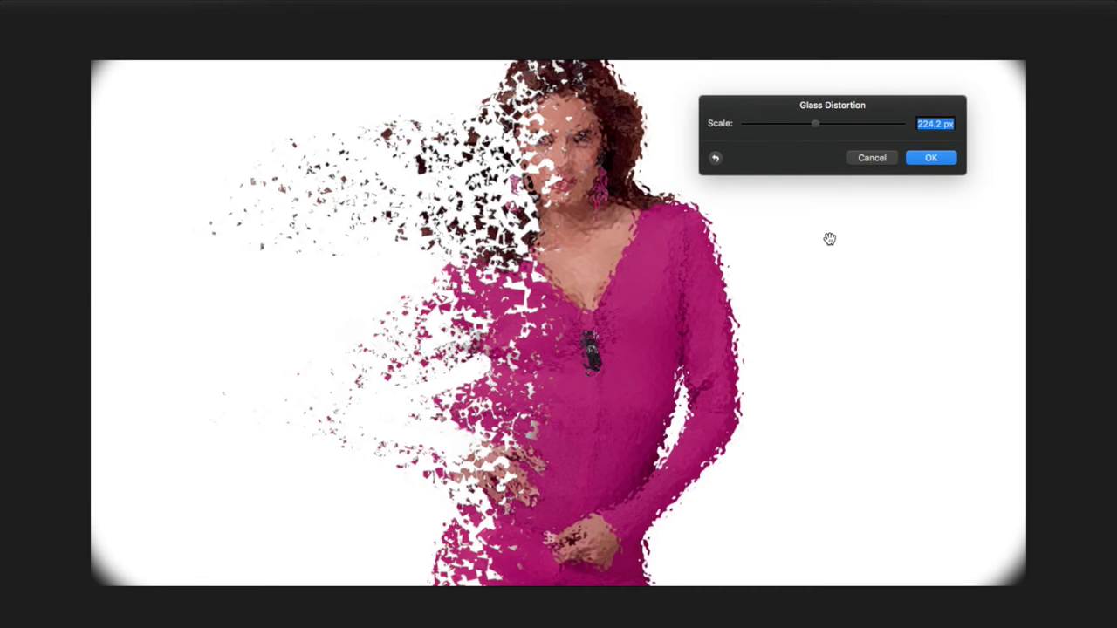
click(724, 261)
click(730, 298)
drag(739, 357, 743, 385)
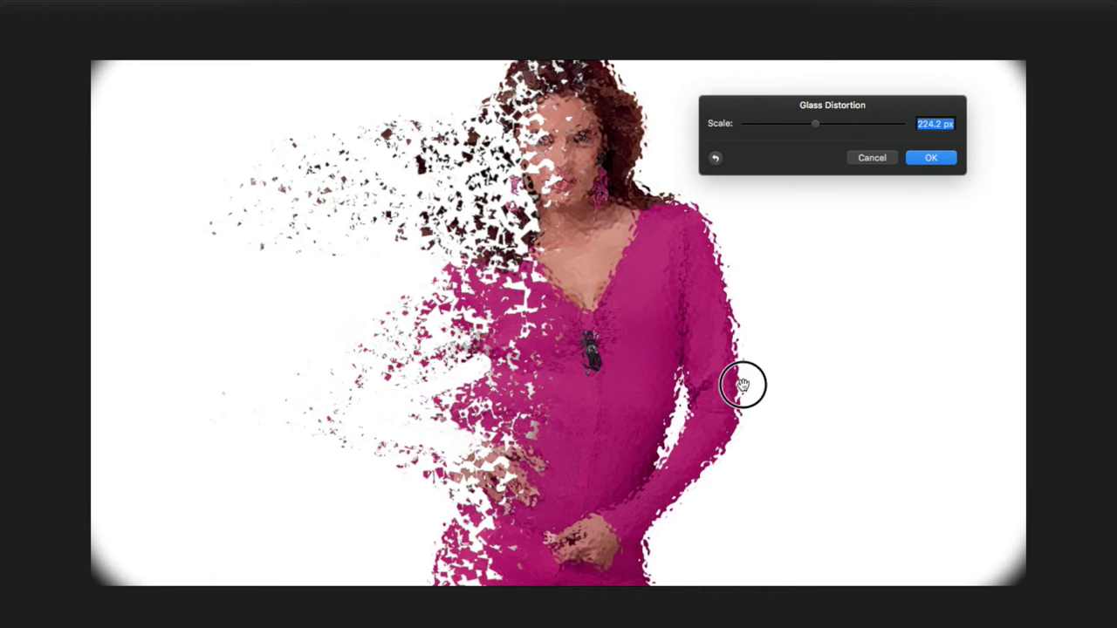
click(420, 184)
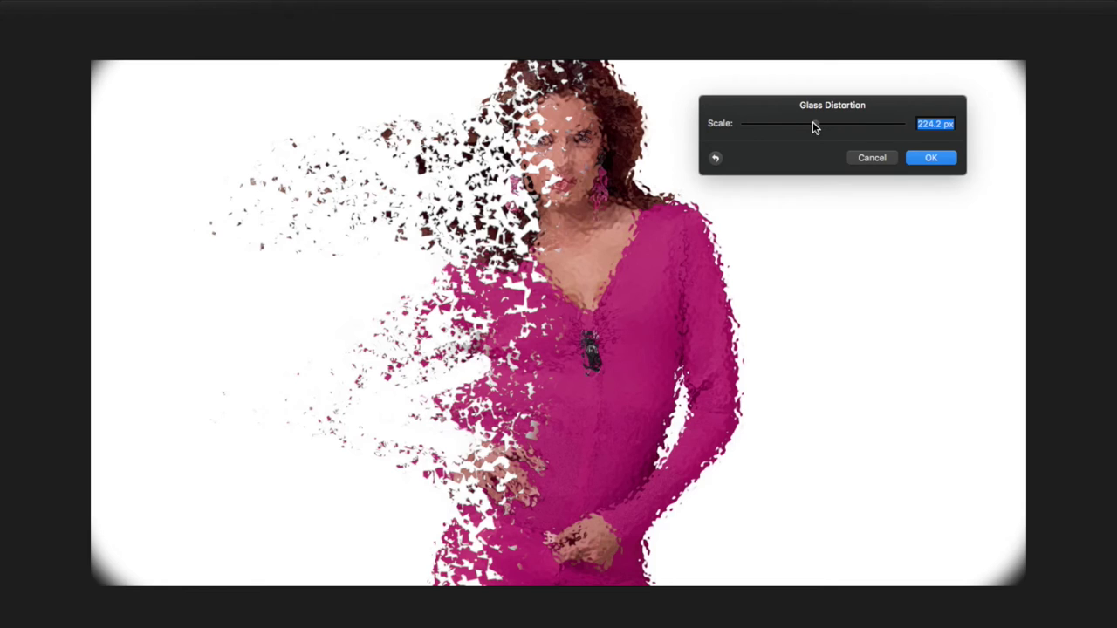
drag(813, 124, 781, 129)
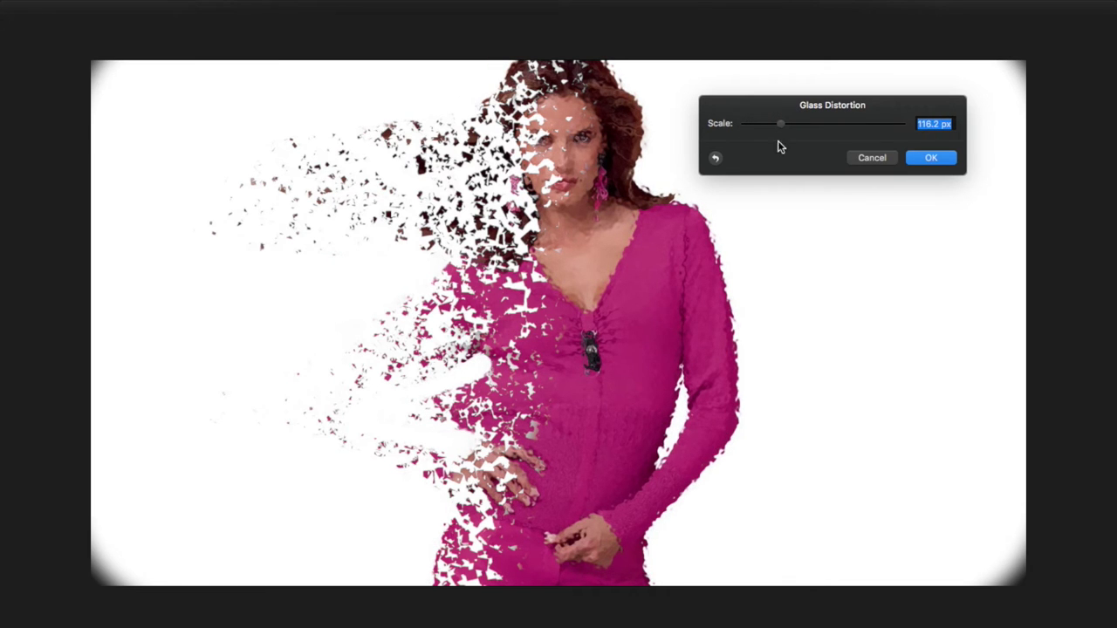
click(929, 125)
text(115)
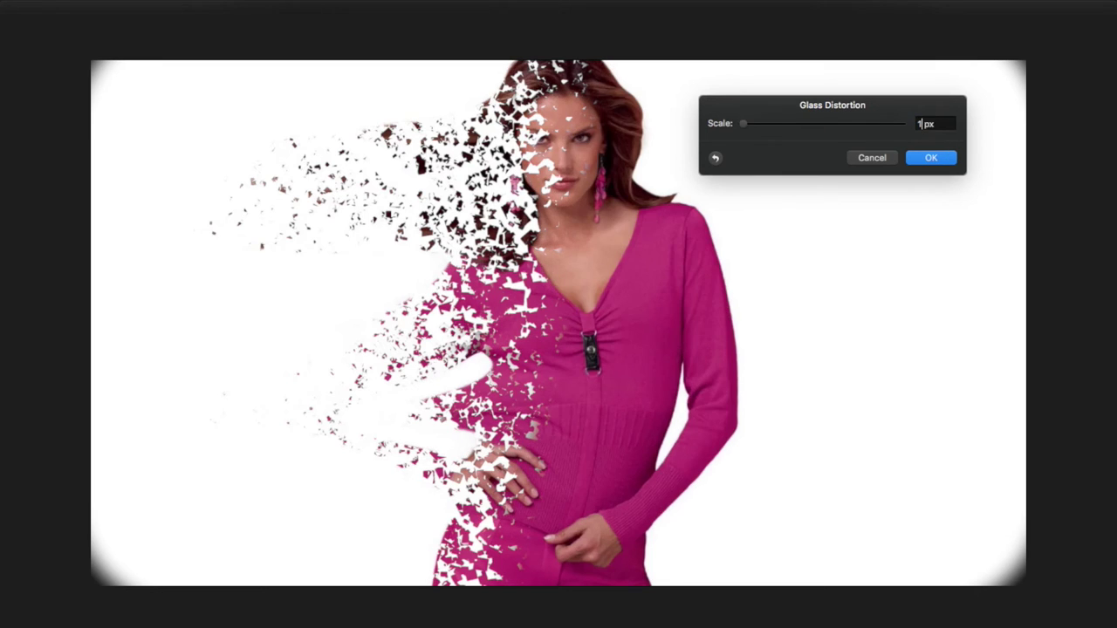
key(Return)
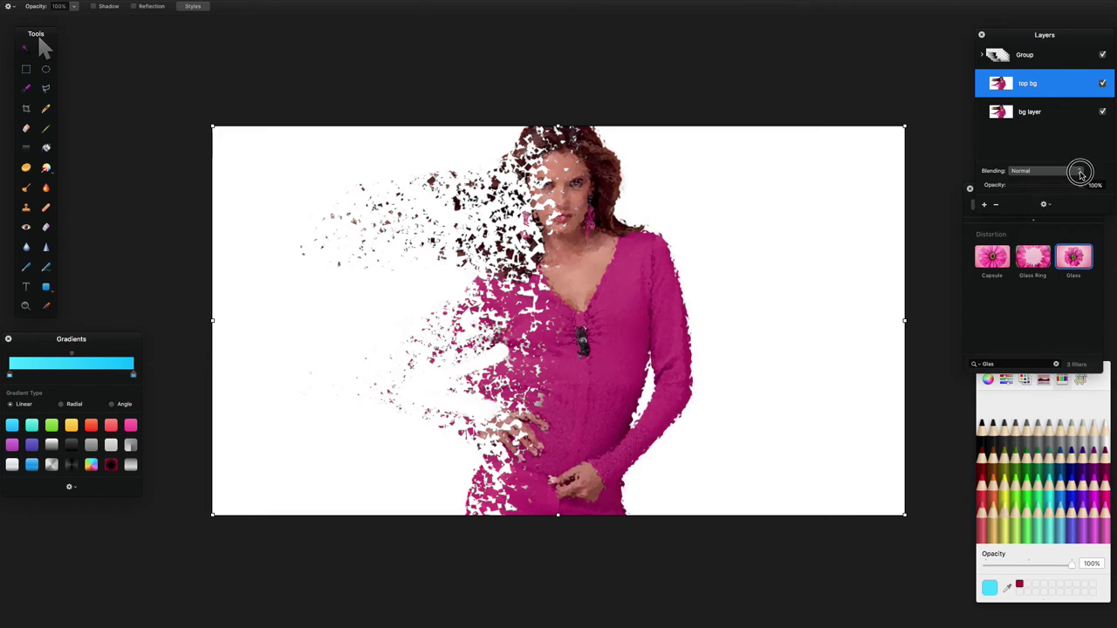
- Try the Lighten and Screen blending modes on the top bg layer
click(1080, 172)
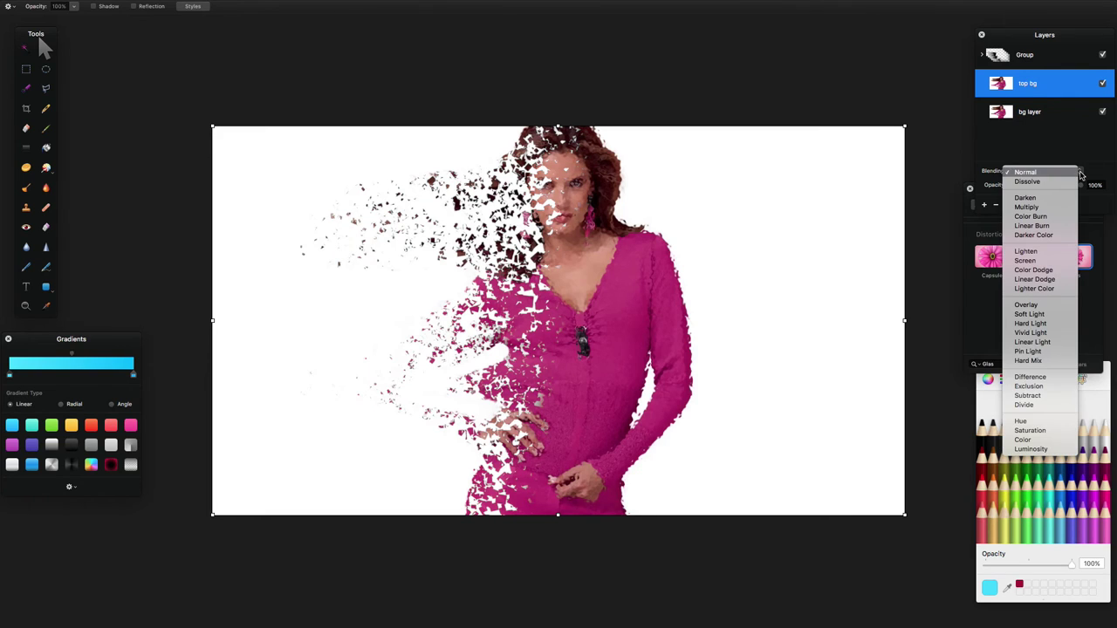
click(1055, 251)
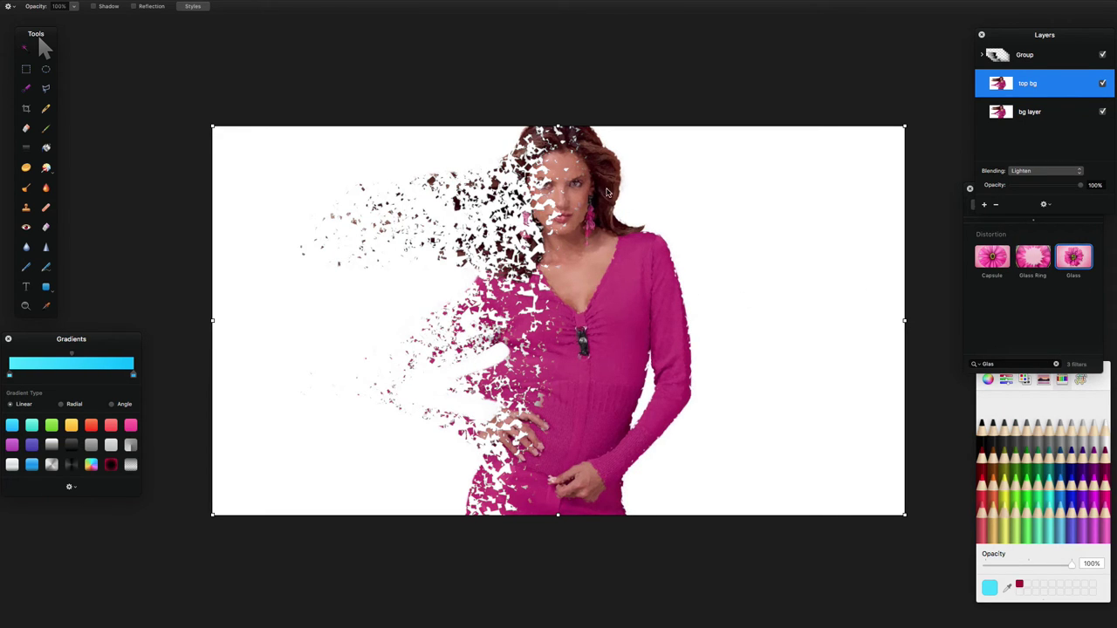
click(1073, 172)
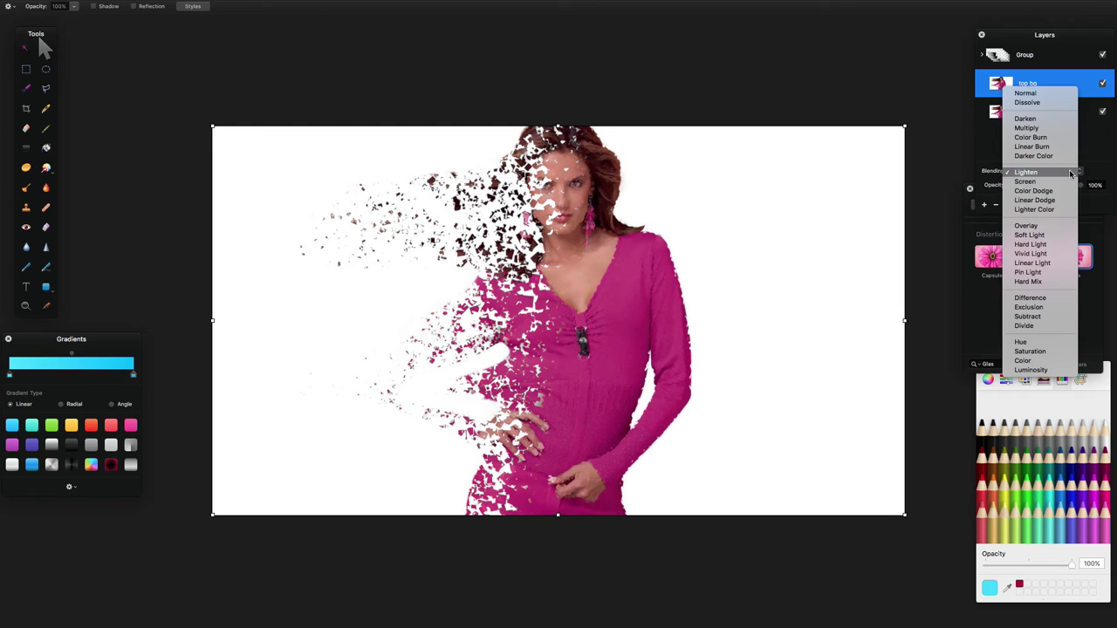
click(1059, 182)
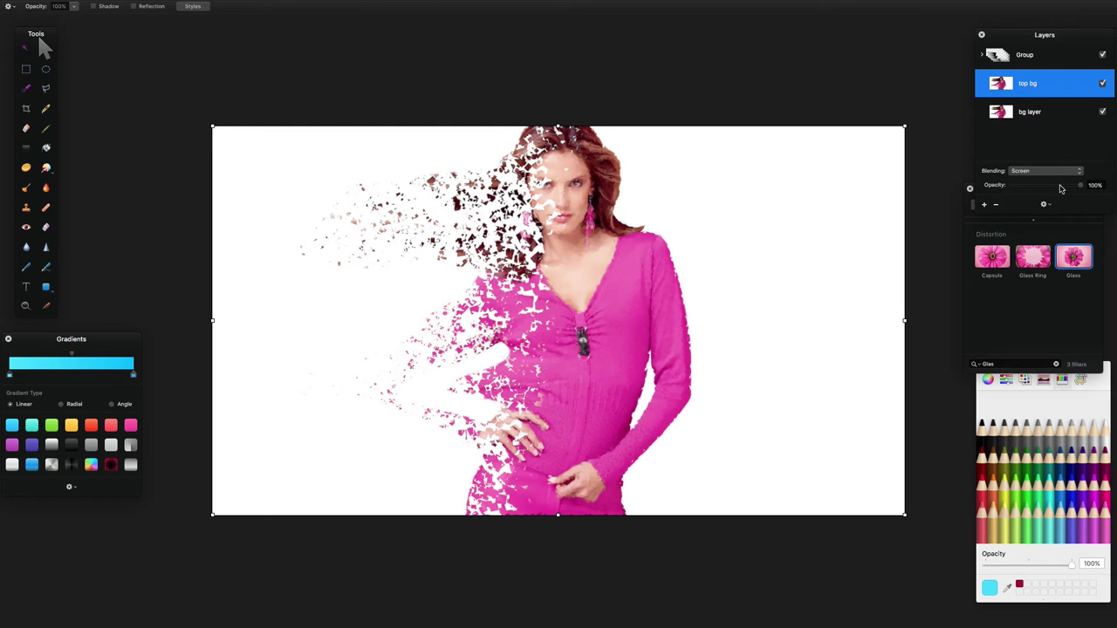
- Set the top bg layer's blending mode to Lighter Color and hide the layer to compare the image without it
click(1058, 172)
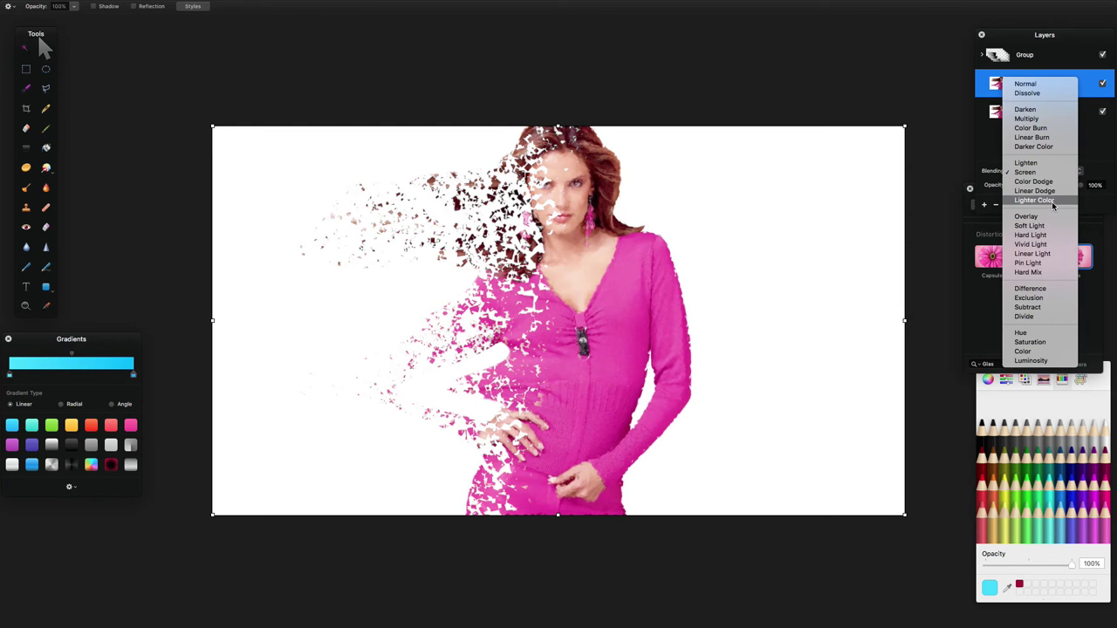
click(1052, 196)
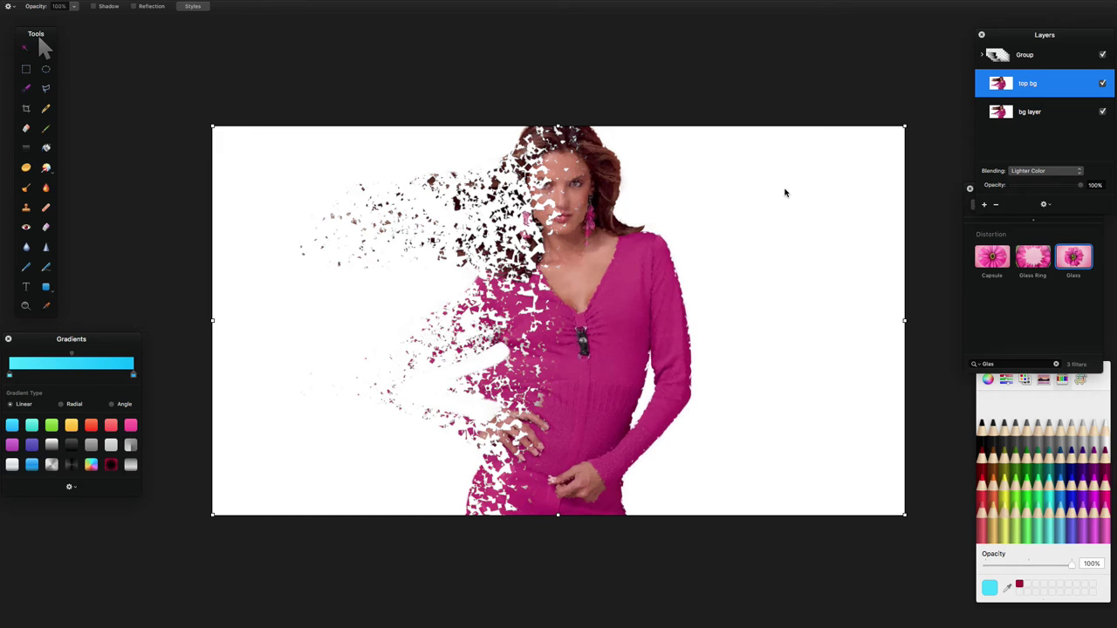
click(1103, 84)
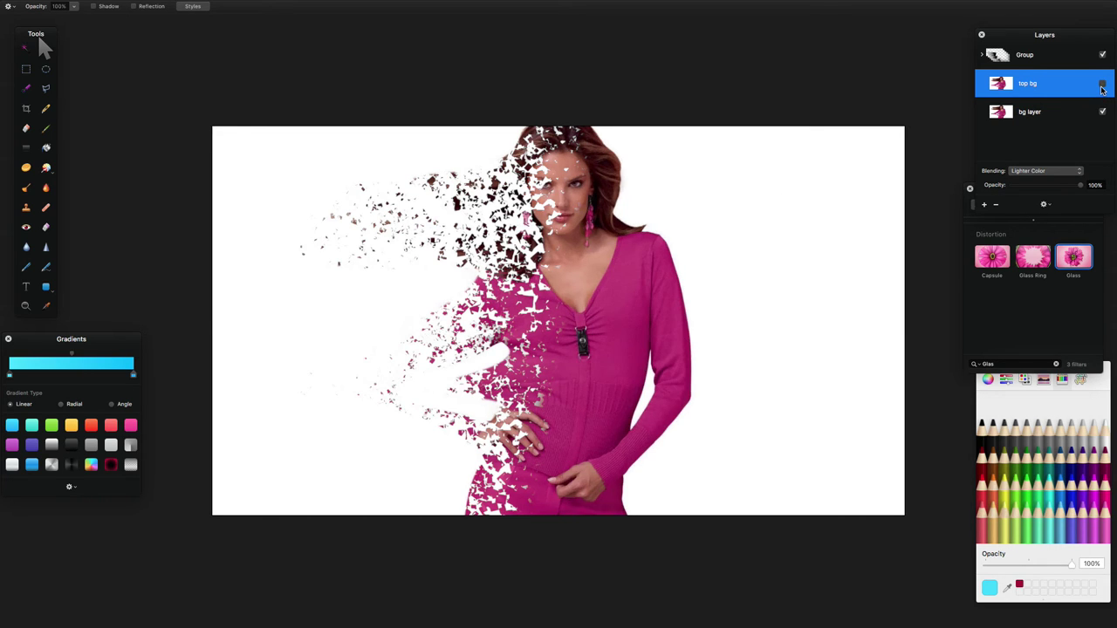
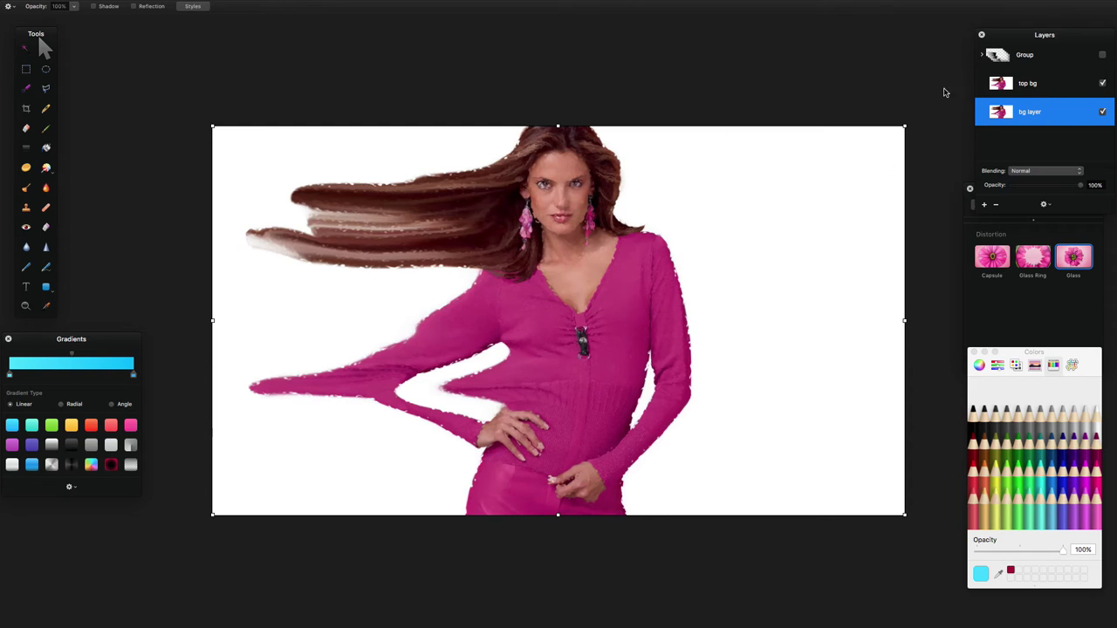
- Hide the top bg and bg layer, and add a new layer above the Group
click(1102, 83)
click(1103, 112)
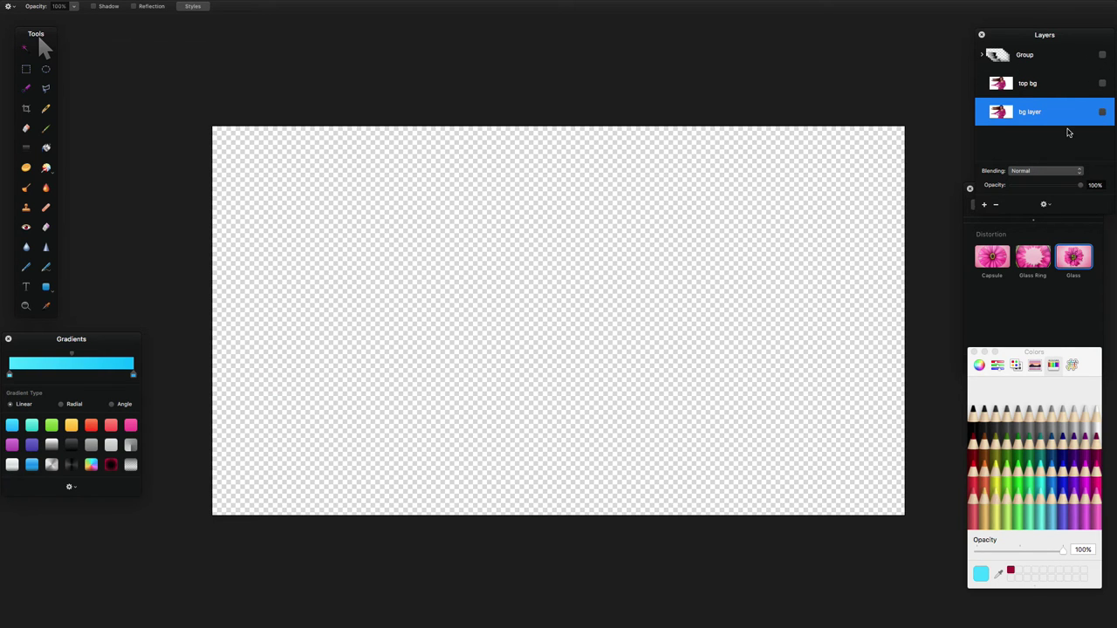
click(985, 205)
drag(1019, 111, 1020, 54)
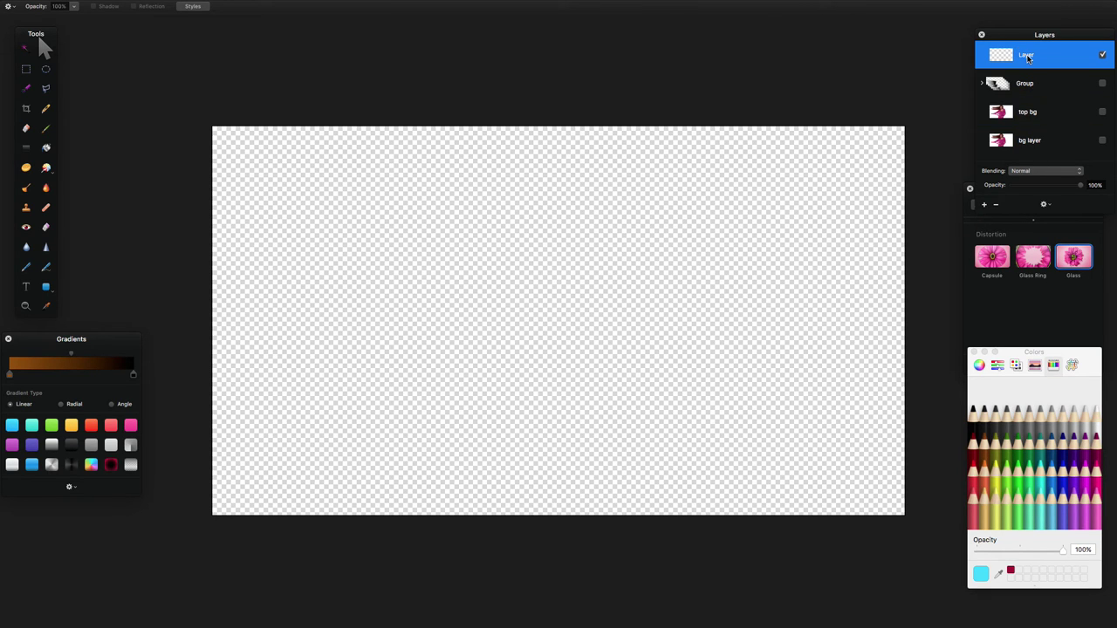
- Fill the new layer with the white Snow colour using the Paint Bucket
click(48, 150)
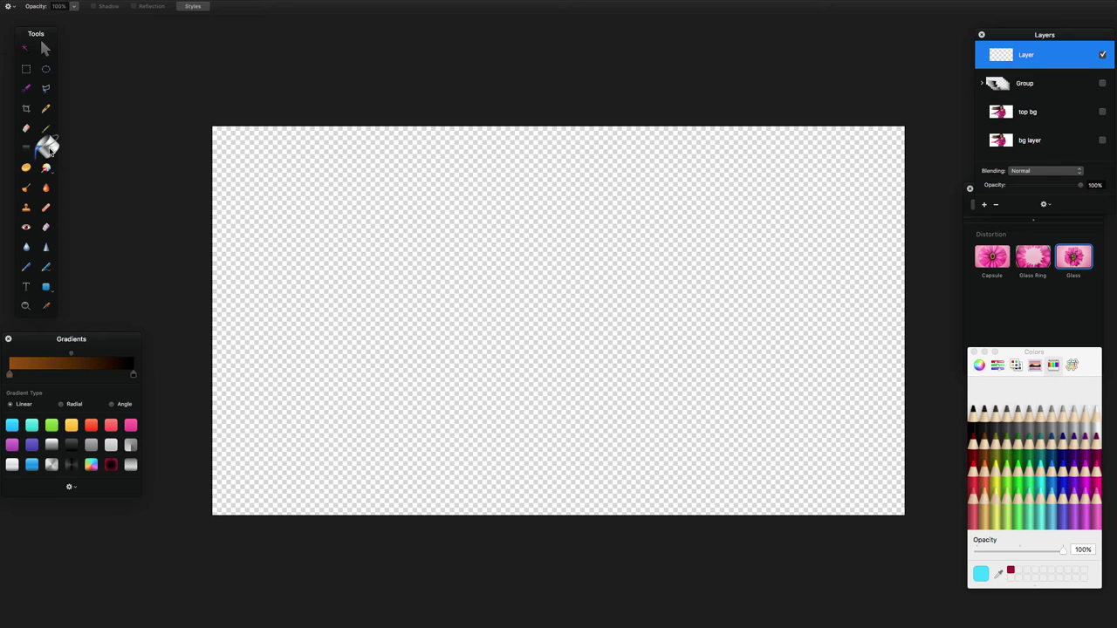
click(1098, 420)
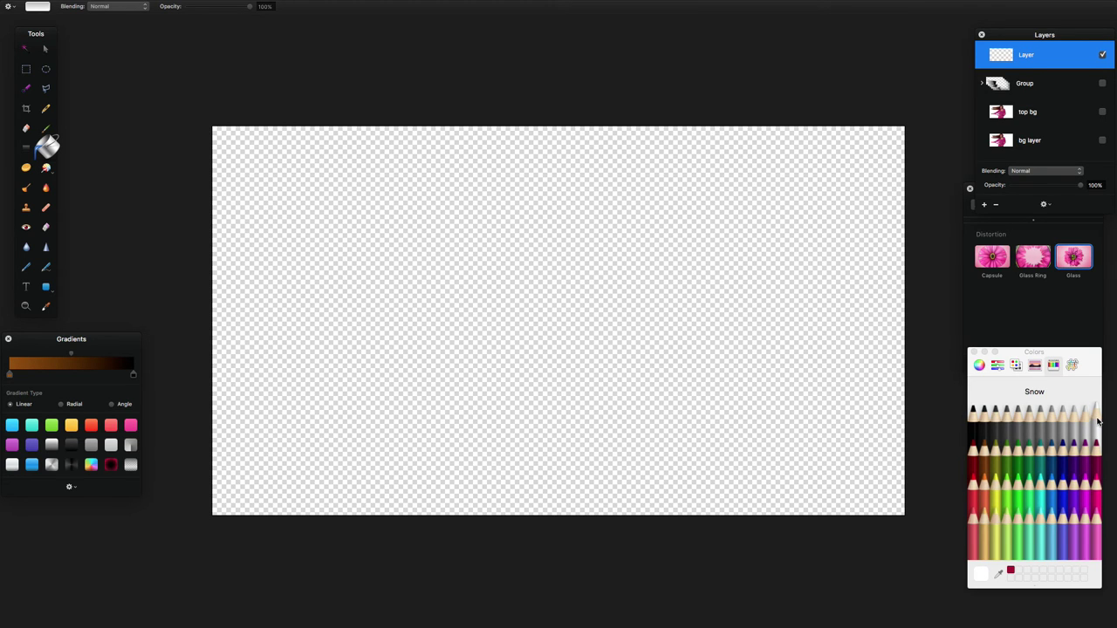
click(508, 253)
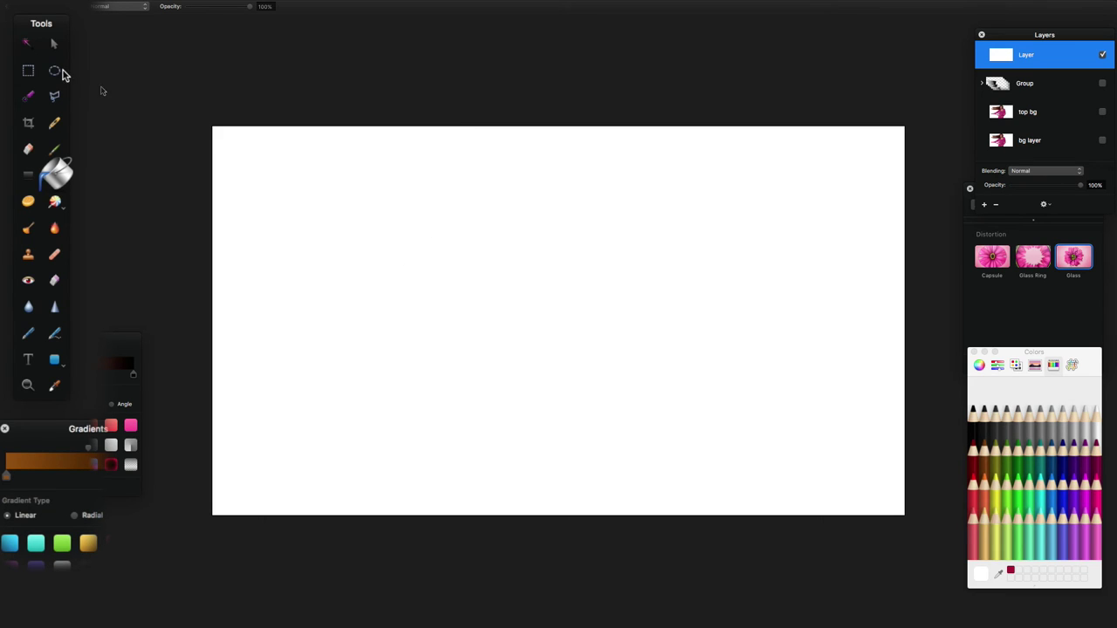
- Select a narrow vertical strip along the canvas's right edge, fill it with Licorice black and deselect it
click(28, 73)
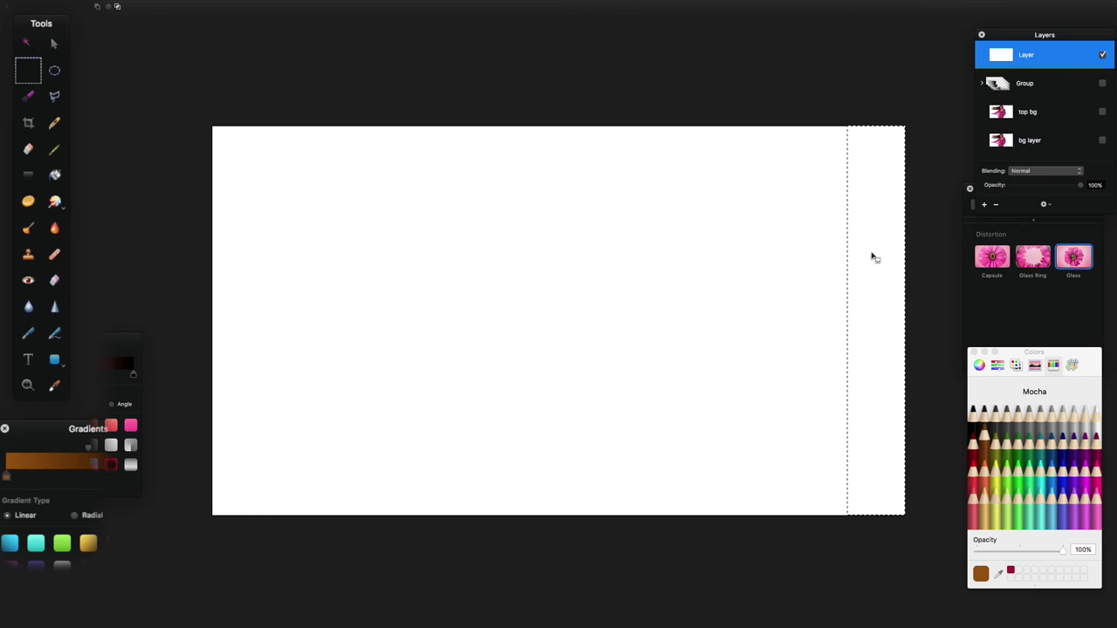
click(972, 410)
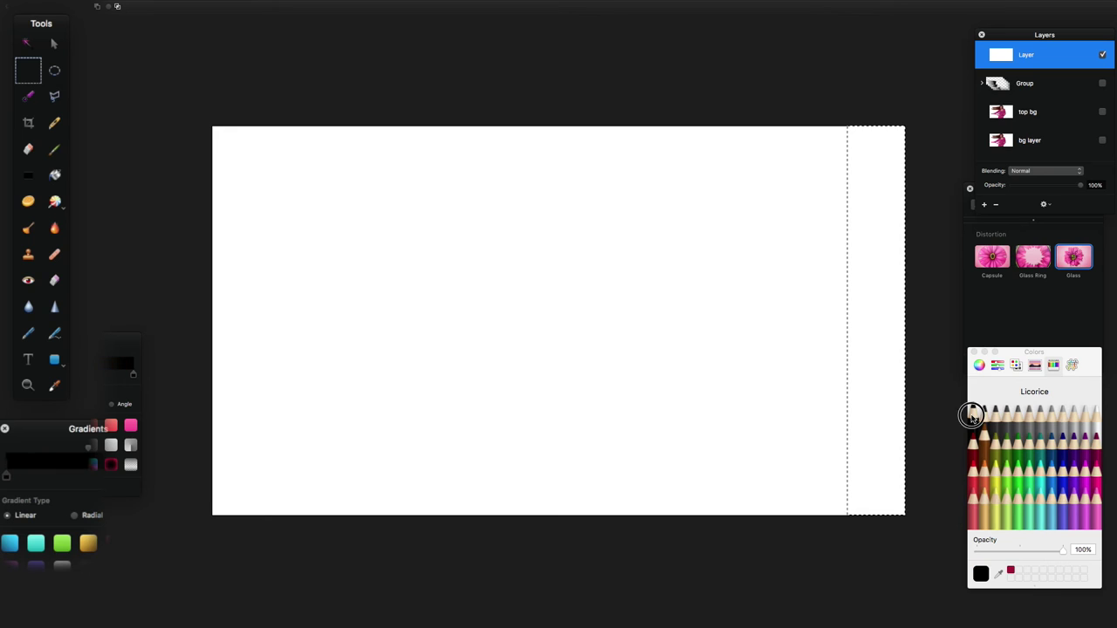
click(55, 176)
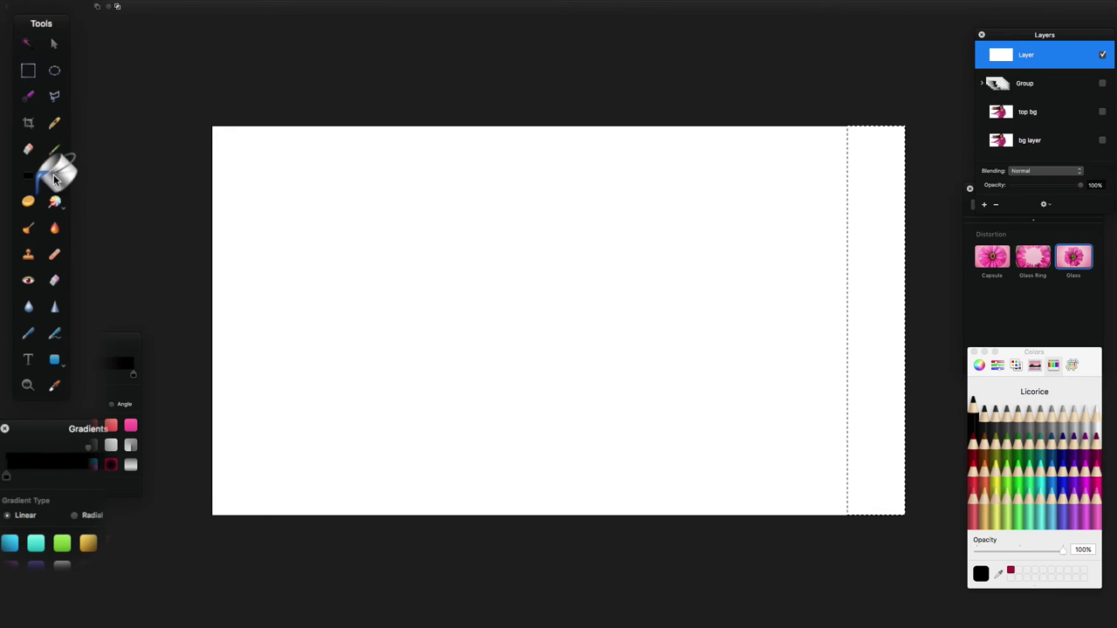
click(972, 407)
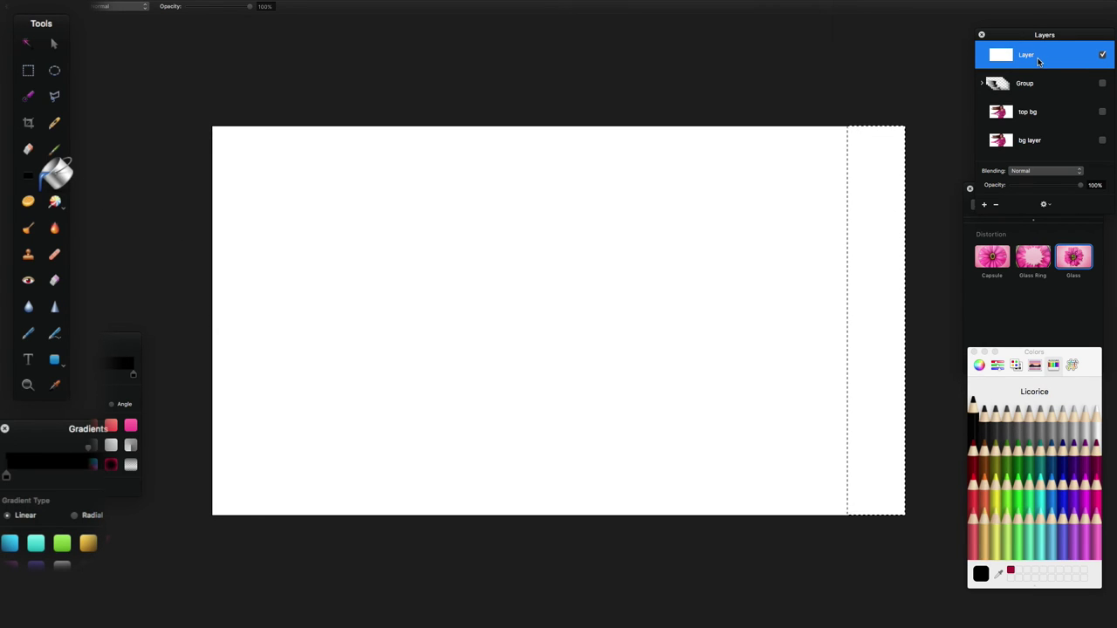
click(872, 253)
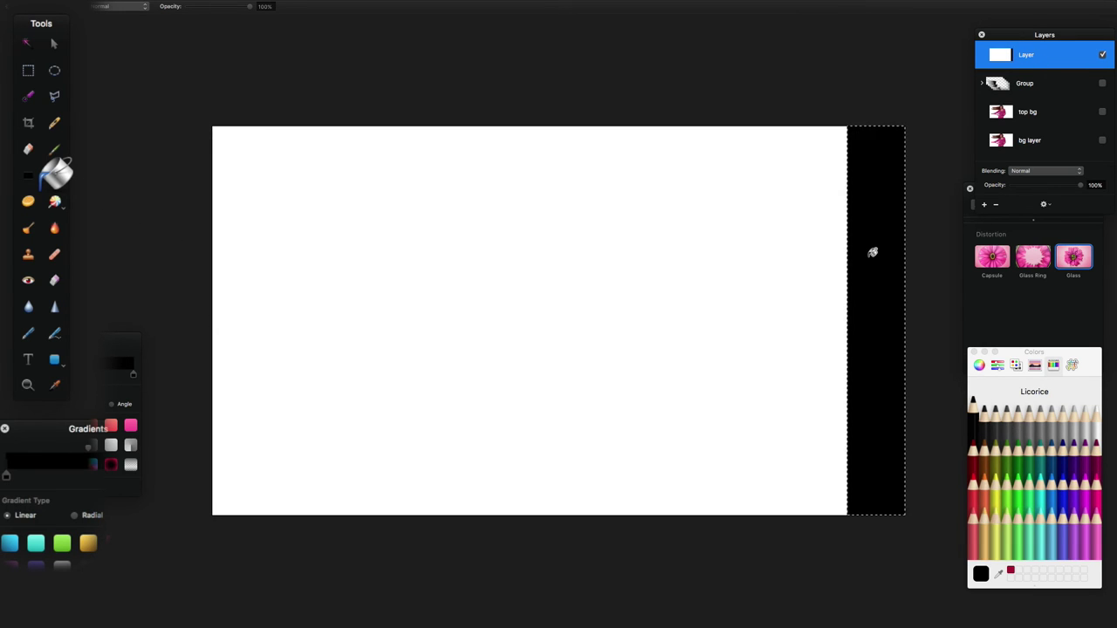
key(super+d)
- Show the brush settings, choose the 104 px spiky brush from the Sparkle collection and set its diameter to 127
click(58, 150)
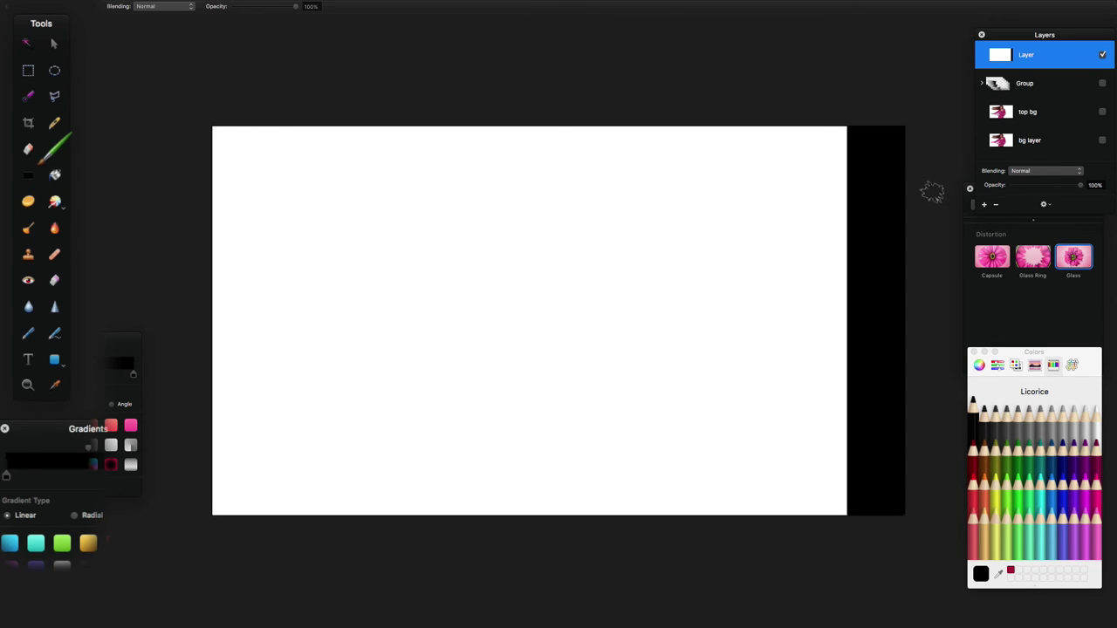
key(super+alt+b)
mouse_move(1022, 142)
mouse_down()
mouse_move(989, 142)
mouse_move(1004, 152)
mouse_up()
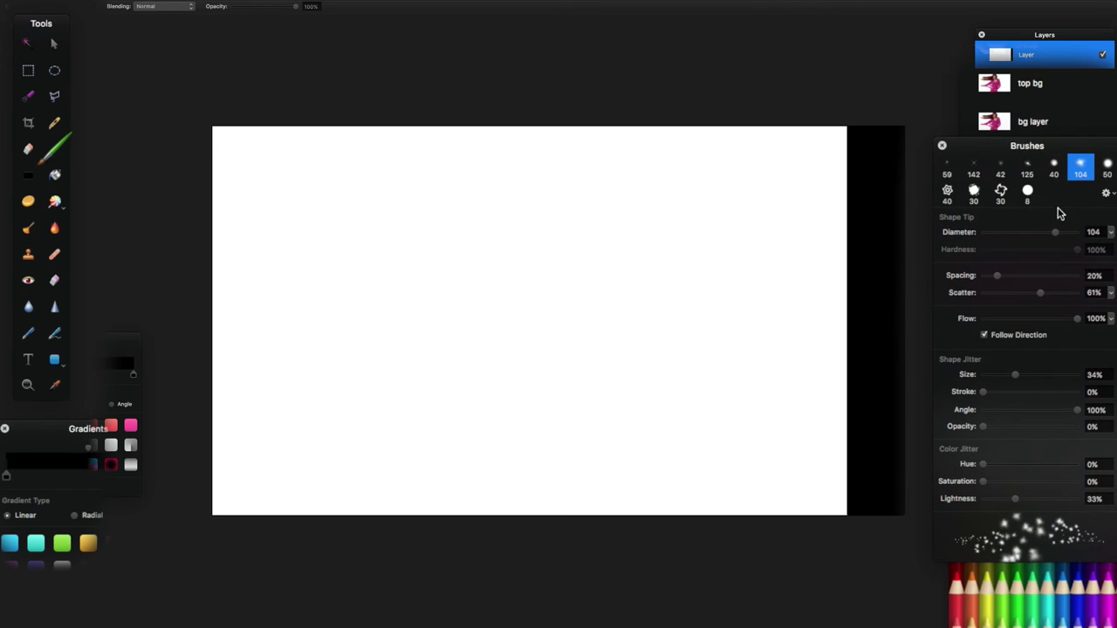
click(1107, 194)
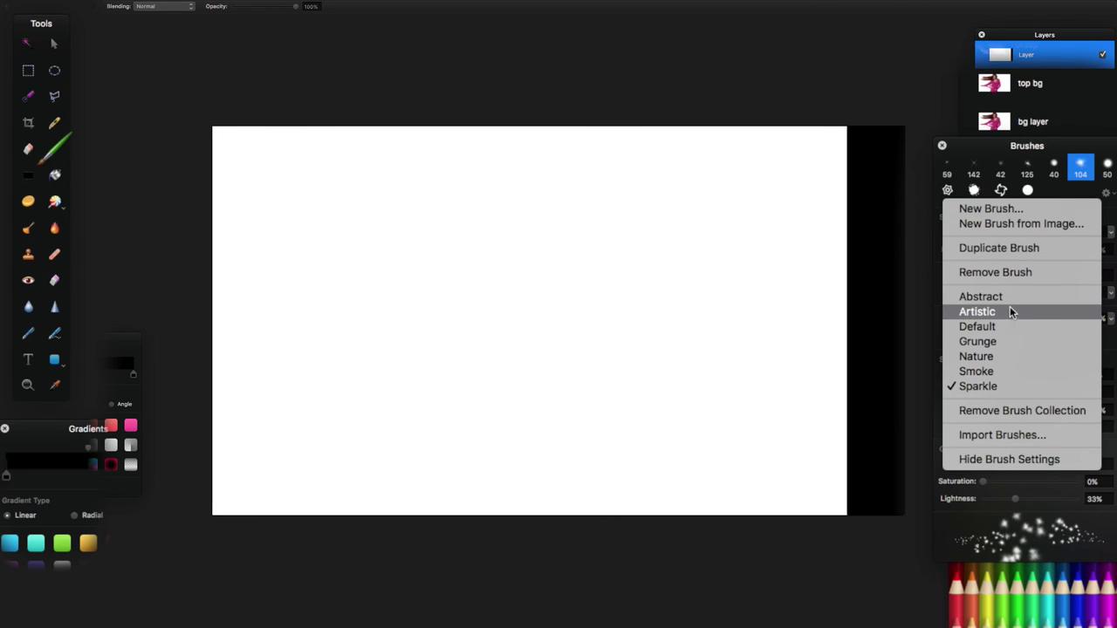
click(1001, 387)
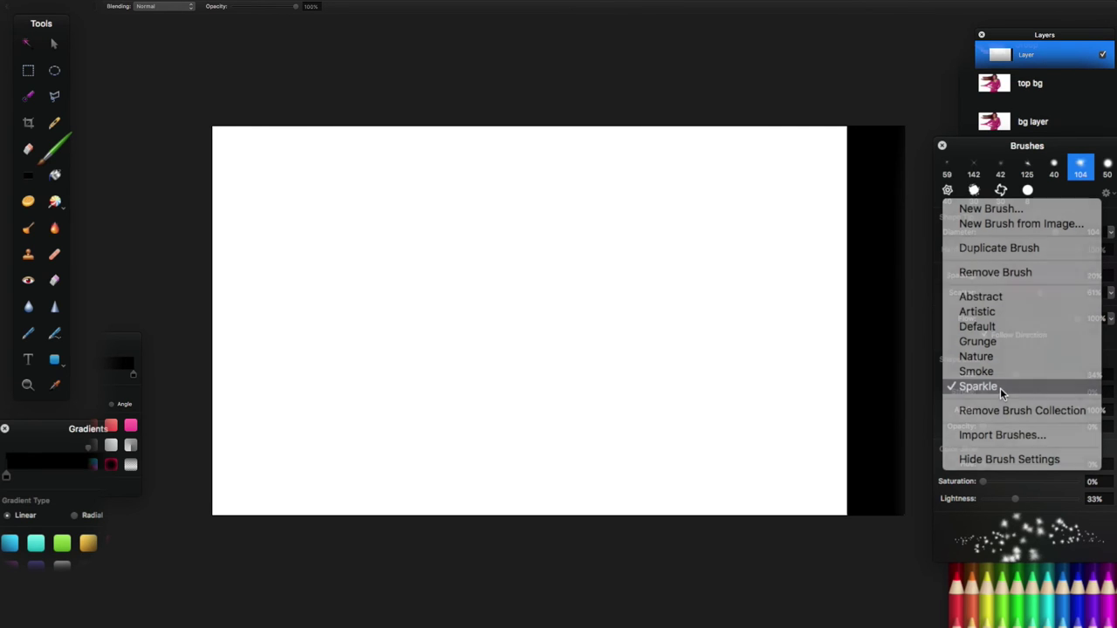
click(1030, 171)
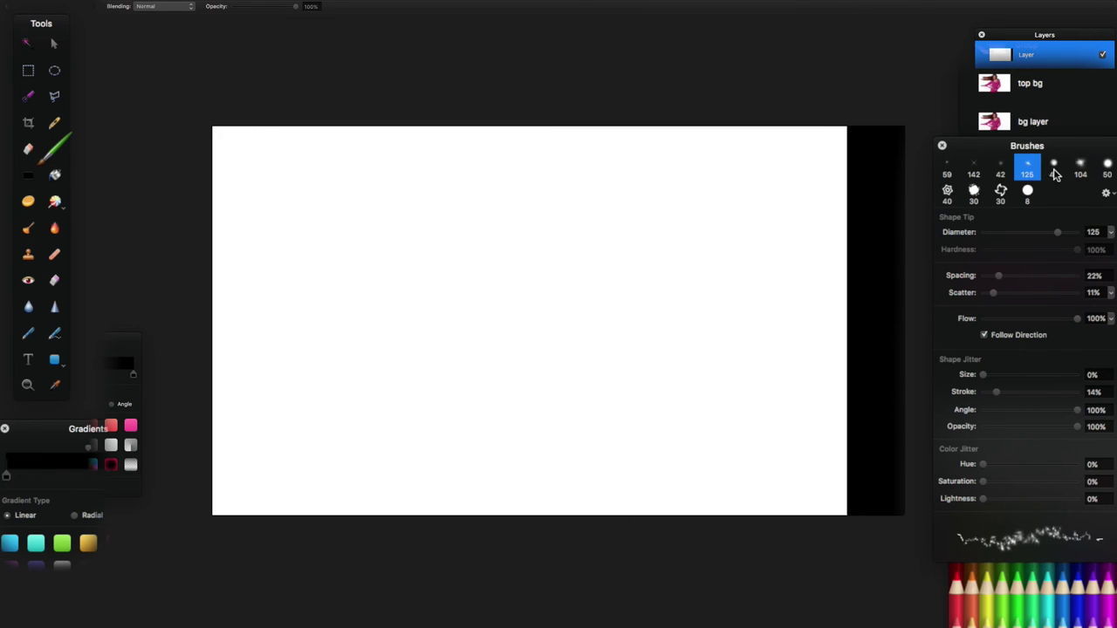
click(1059, 178)
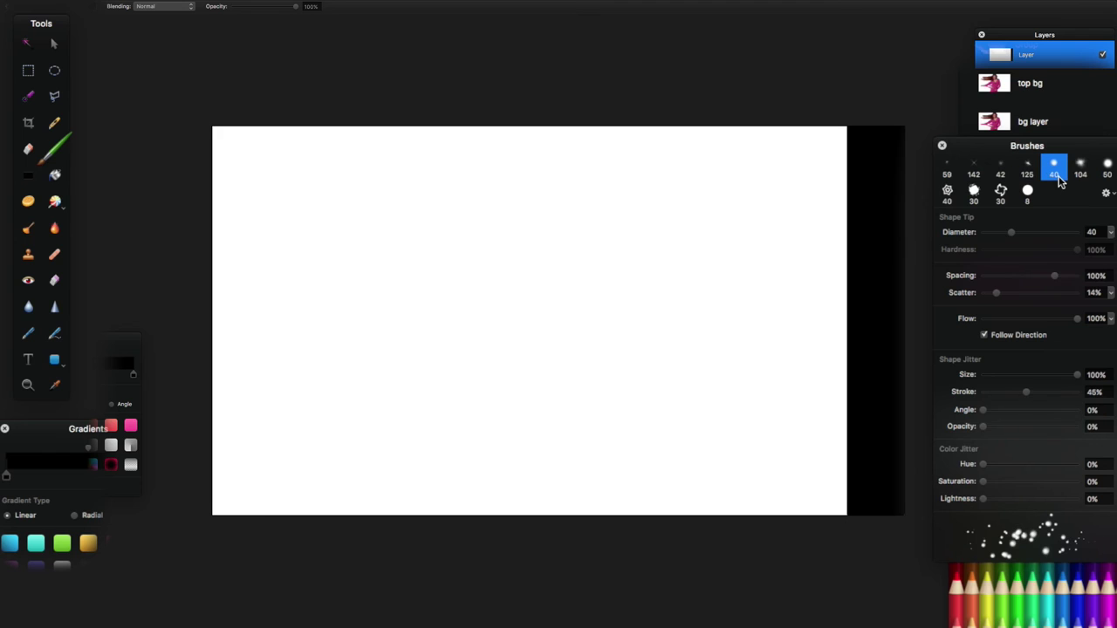
click(1075, 175)
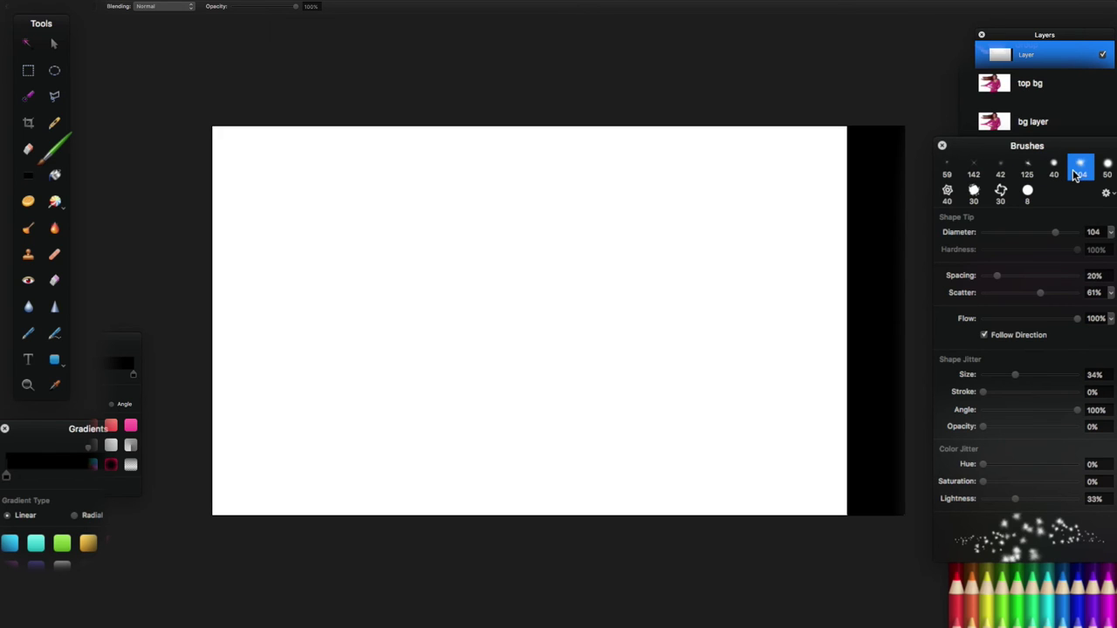
drag(1064, 238, 1058, 238)
click(1030, 602)
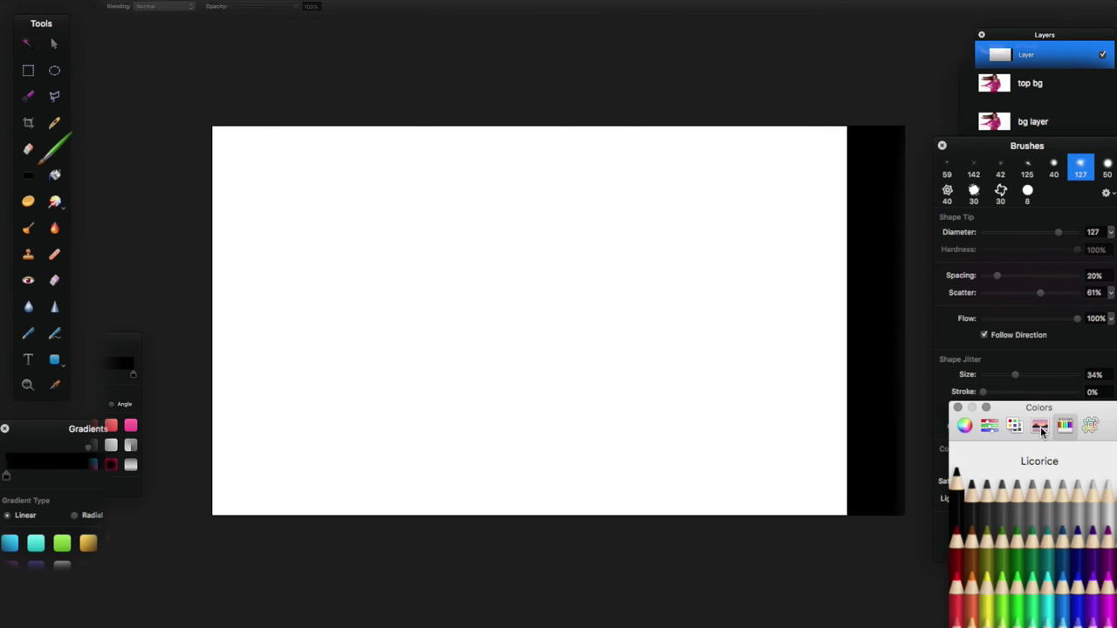
- Paint scattered black spiky marks along the upper edge, beside the black strip and along the canvas's lower edge
mouse_move(850, 217)
mouse_down()
mouse_move(843, 128)
mouse_move(747, 144)
mouse_move(834, 137)
mouse_move(769, 130)
mouse_move(758, 144)
mouse_move(813, 140)
mouse_move(766, 152)
mouse_move(722, 144)
mouse_move(796, 125)
mouse_move(742, 138)
mouse_move(847, 139)
mouse_move(825, 127)
mouse_move(785, 184)
mouse_move(689, 179)
mouse_move(777, 174)
mouse_move(824, 154)
mouse_up()
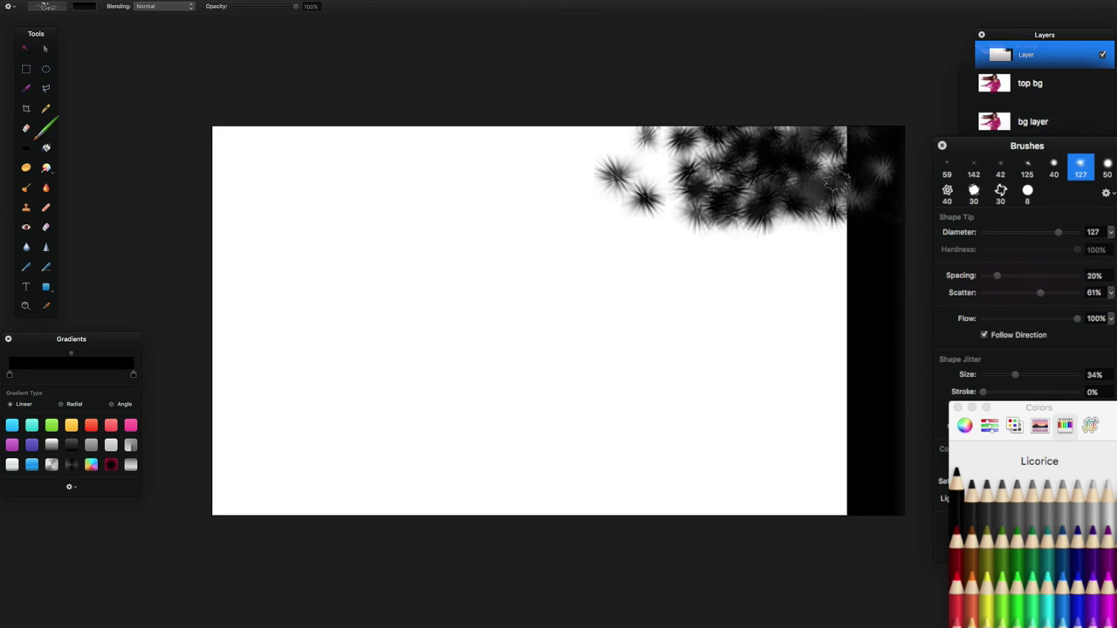
mouse_move(830, 219)
mouse_down()
mouse_move(837, 288)
mouse_move(851, 271)
mouse_move(832, 530)
mouse_move(413, 513)
mouse_up()
mouse_move(760, 445)
mouse_down()
mouse_move(764, 392)
mouse_move(746, 331)
mouse_move(759, 281)
mouse_move(798, 223)
mouse_move(782, 240)
mouse_move(750, 223)
mouse_move(772, 249)
mouse_up()
- Try the 40 px Sparkle brush, undo its strokes, set its diameter to 203 and paint over the spiky marks
click(1051, 168)
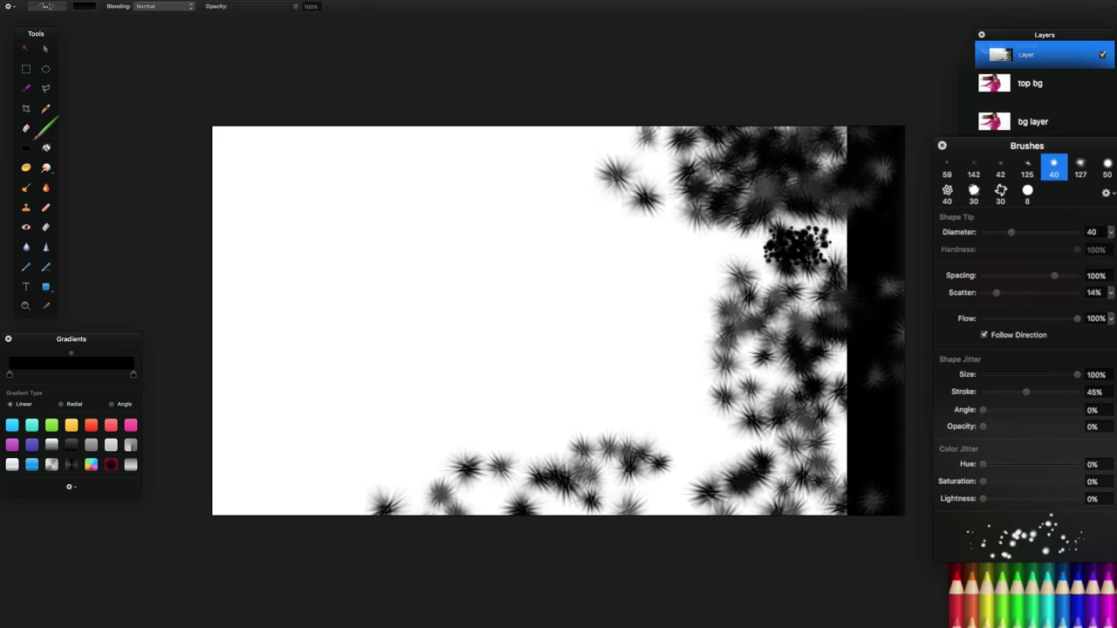
key(super+z)
drag(1011, 232, 1062, 231)
mouse_move(808, 244)
mouse_down()
mouse_move(681, 280)
mouse_move(736, 225)
mouse_up()
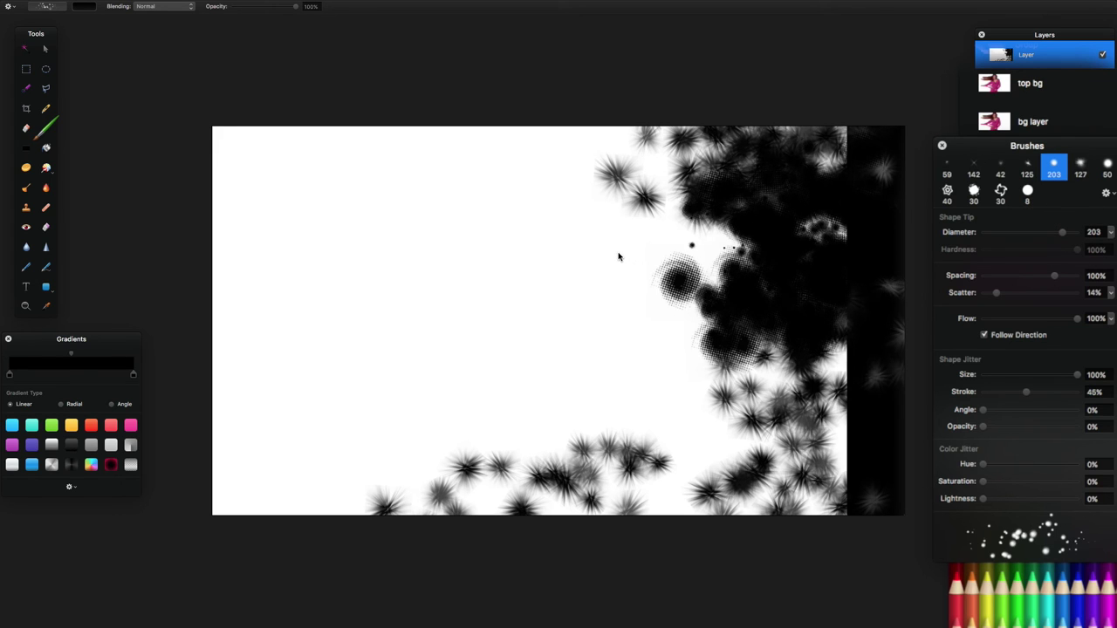
- Undo all the black brush strokes painted on the white layer
key(super+z)
key(super+z)
key(super+z)
key(super+z)
key(super+z)
key(super+z)
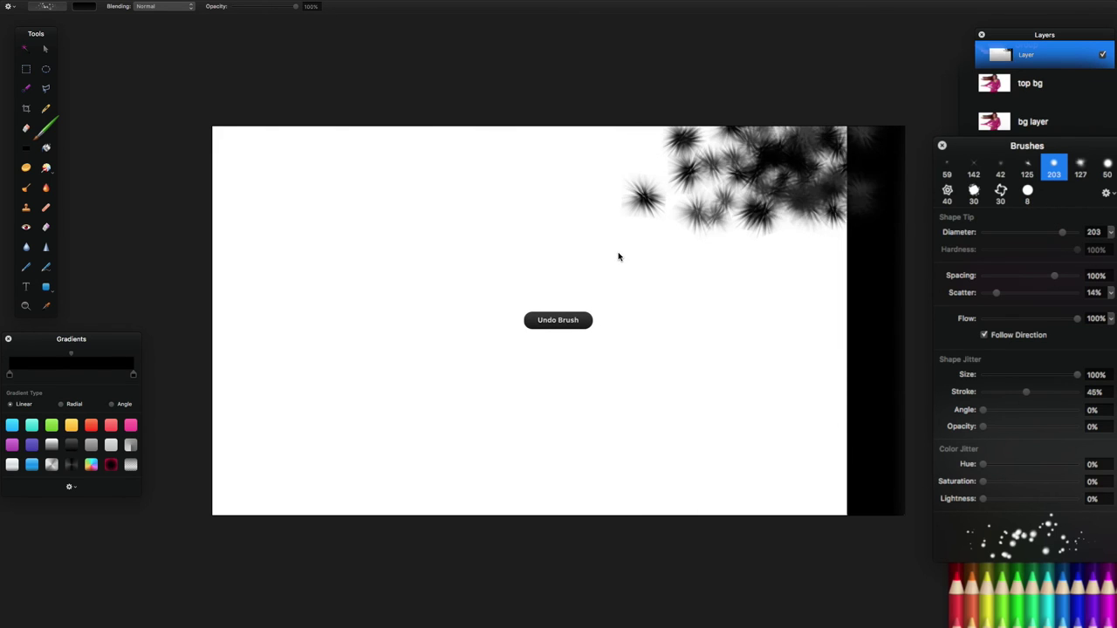
key(super+z)
key(super+z)
key(super+z)
key(super+z)
key(super+z)
key(super+z)
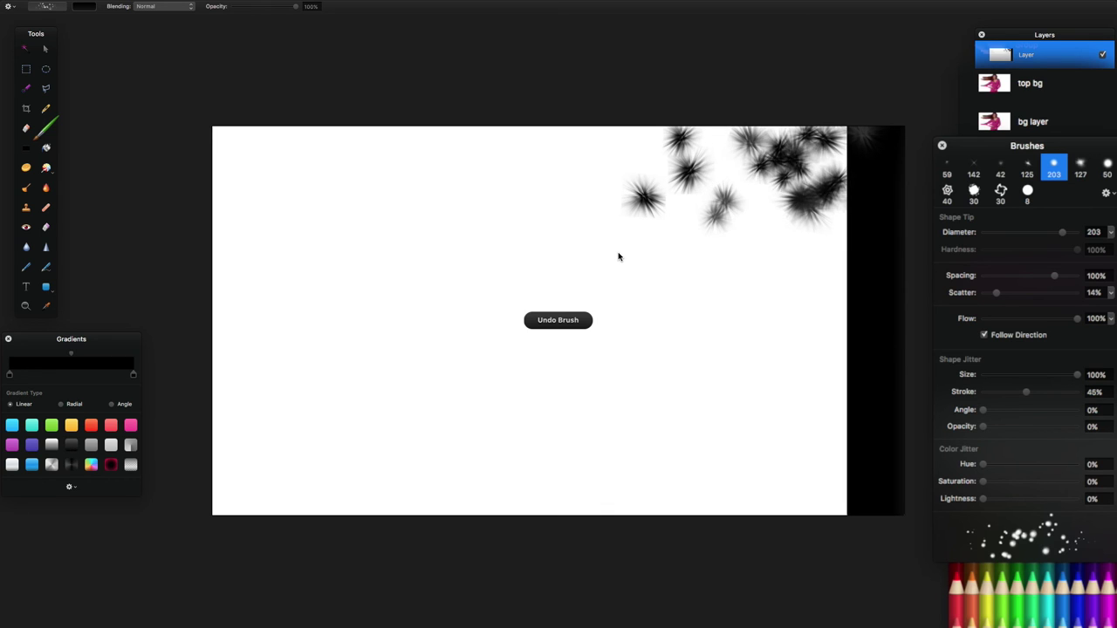
key(super+z)
key(super+z)
- Paint black dotted clusters with the 203 px brush along the upper edge, lower edge, centre and beside the black strip
mouse_move(855, 152)
mouse_down()
mouse_move(711, 142)
mouse_move(673, 124)
mouse_move(559, 131)
mouse_move(661, 158)
mouse_move(746, 318)
mouse_move(808, 375)
mouse_move(830, 431)
mouse_move(818, 516)
mouse_move(677, 515)
mouse_move(561, 492)
mouse_move(580, 434)
mouse_up()
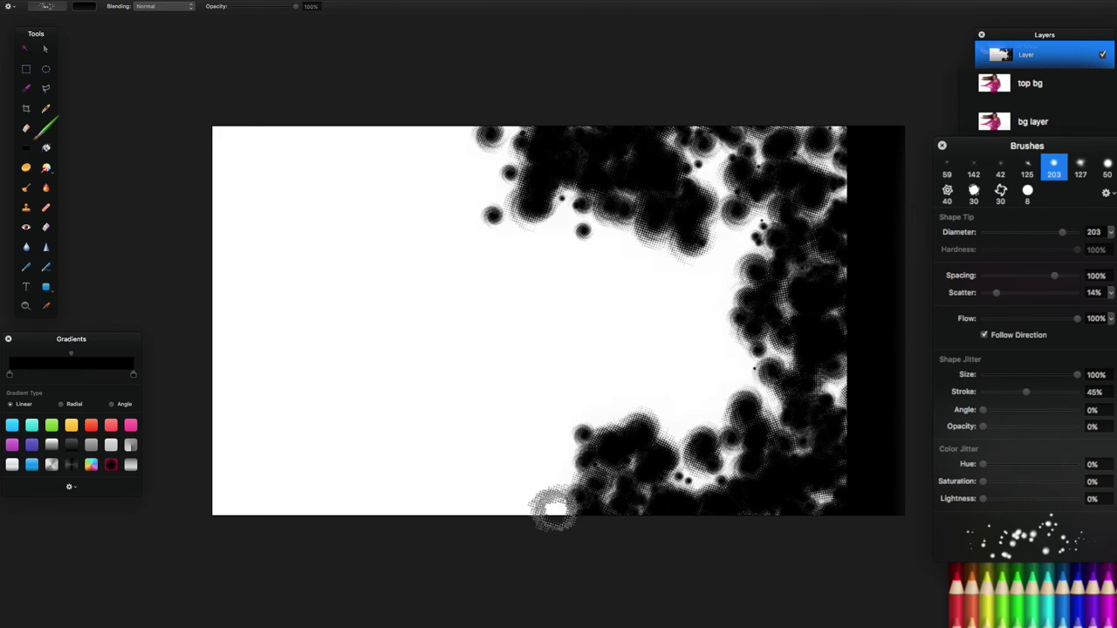
drag(516, 526, 382, 514)
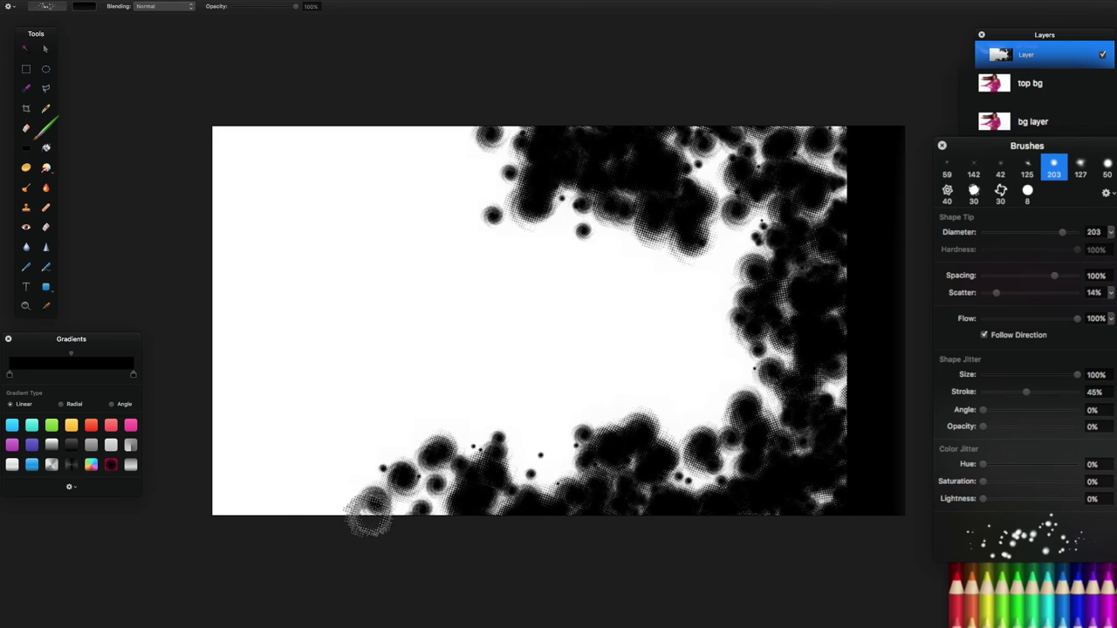
mouse_move(655, 275)
mouse_down()
mouse_move(666, 319)
mouse_move(556, 288)
mouse_up()
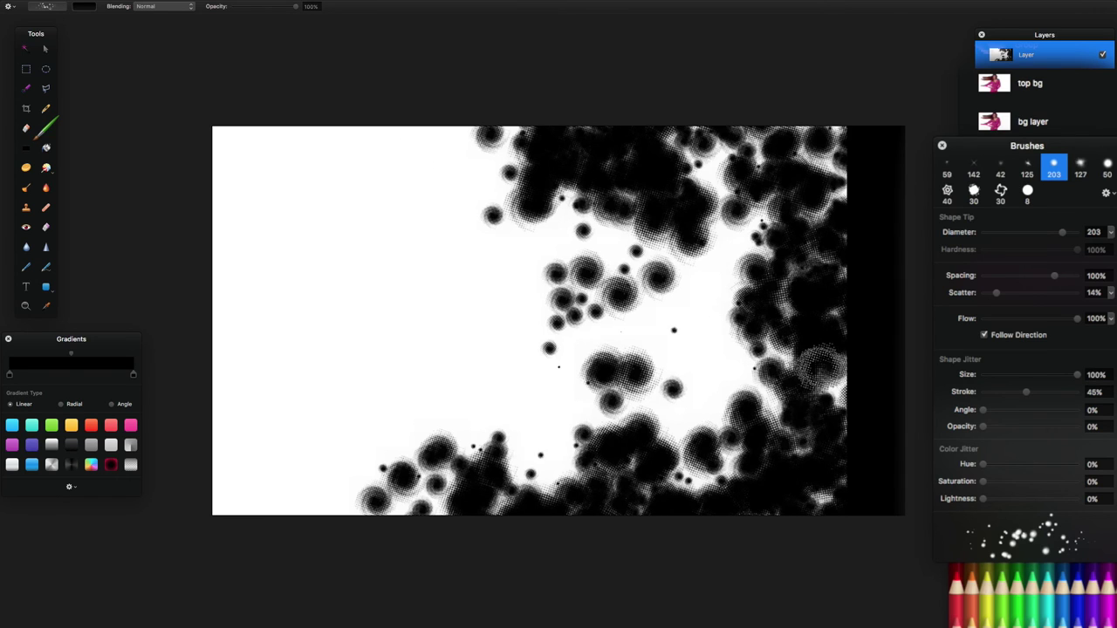
drag(840, 370, 851, 185)
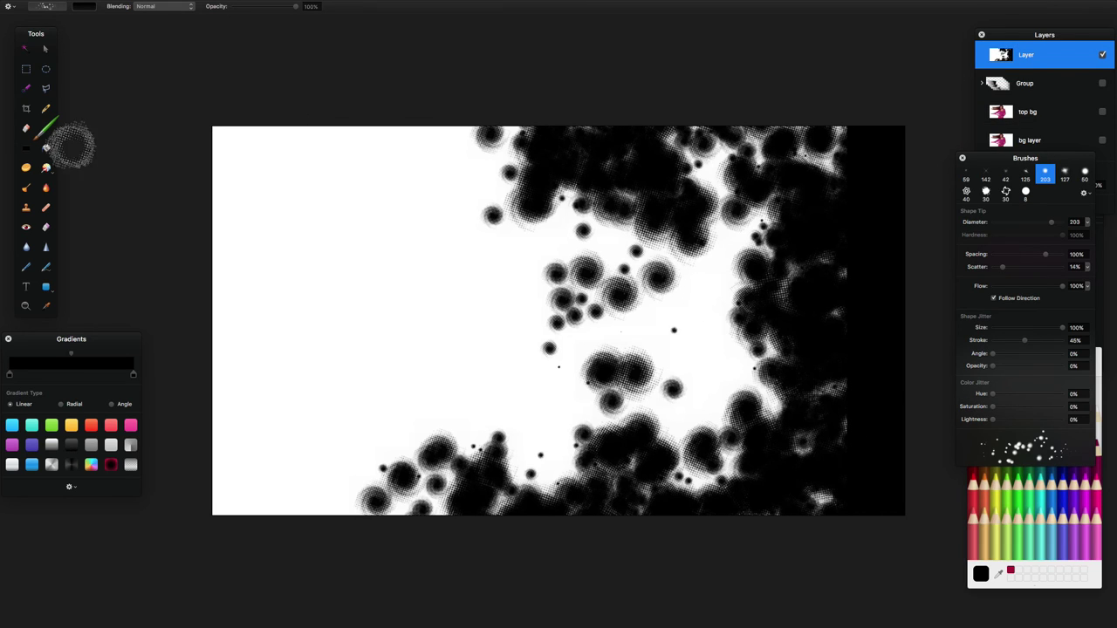
- Show the bg layer, set the painted layer's blending mode to Lighten and move it left over the woman's hair and arm
click(44, 47)
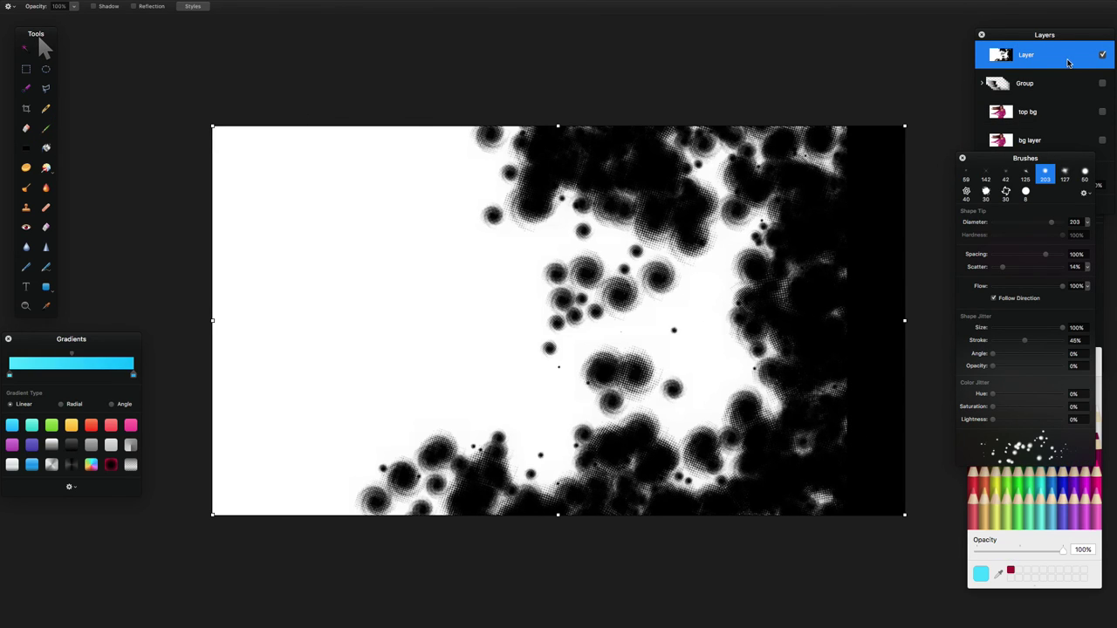
click(1103, 144)
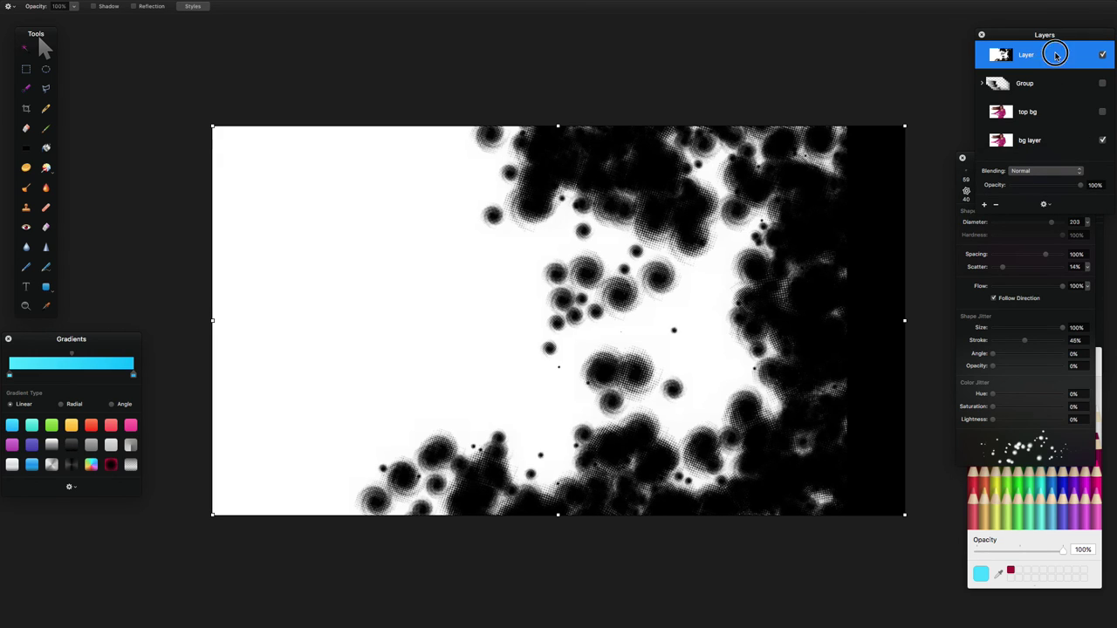
click(1077, 172)
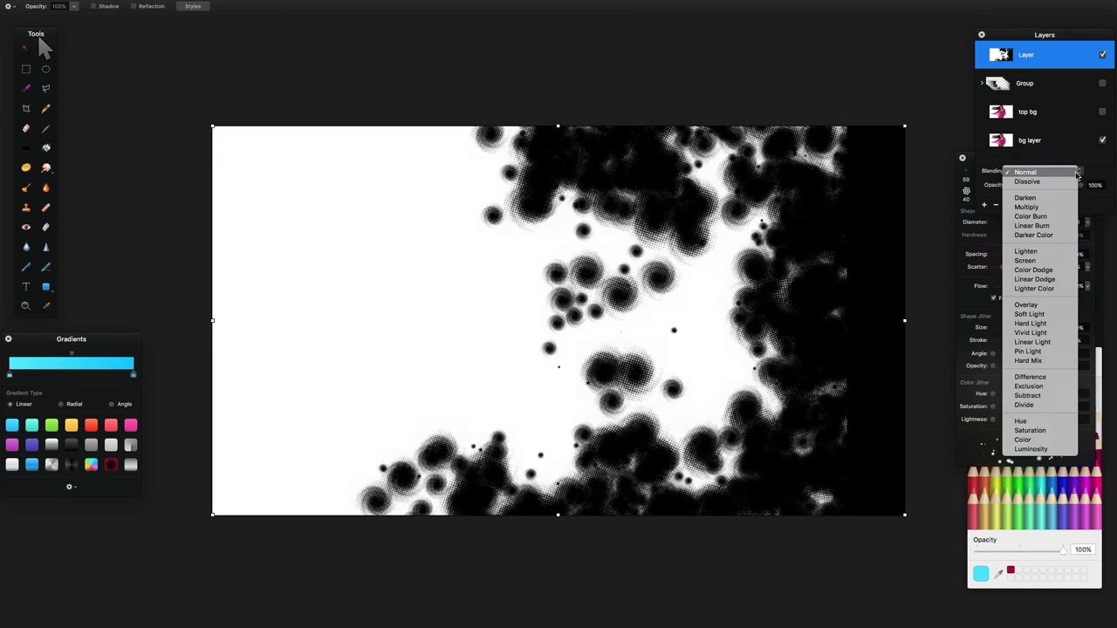
click(1063, 253)
mouse_move(605, 293)
mouse_down()
mouse_move(440, 292)
mouse_move(410, 254)
mouse_move(406, 315)
mouse_move(351, 282)
mouse_up()
key(v)
- Duplicate the painted layer and move the copy up over the flowing hair
right_click(1057, 60)
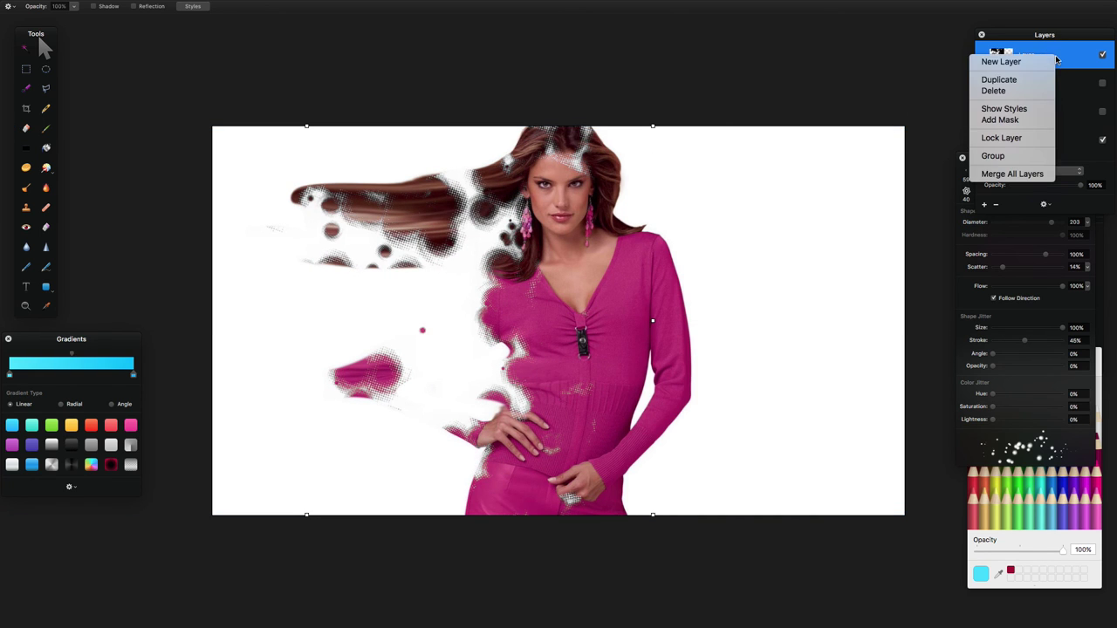
click(1017, 77)
drag(388, 272, 397, 201)
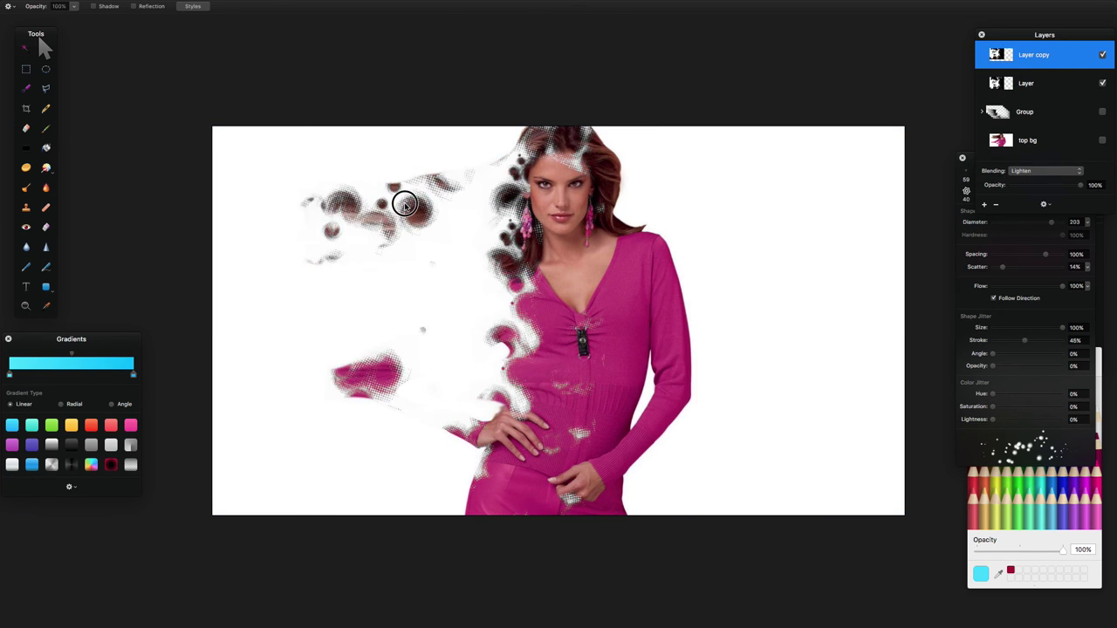
- Duplicate the Layer copy and move the new duplicate down over the lower half of the photo
right_click(1050, 59)
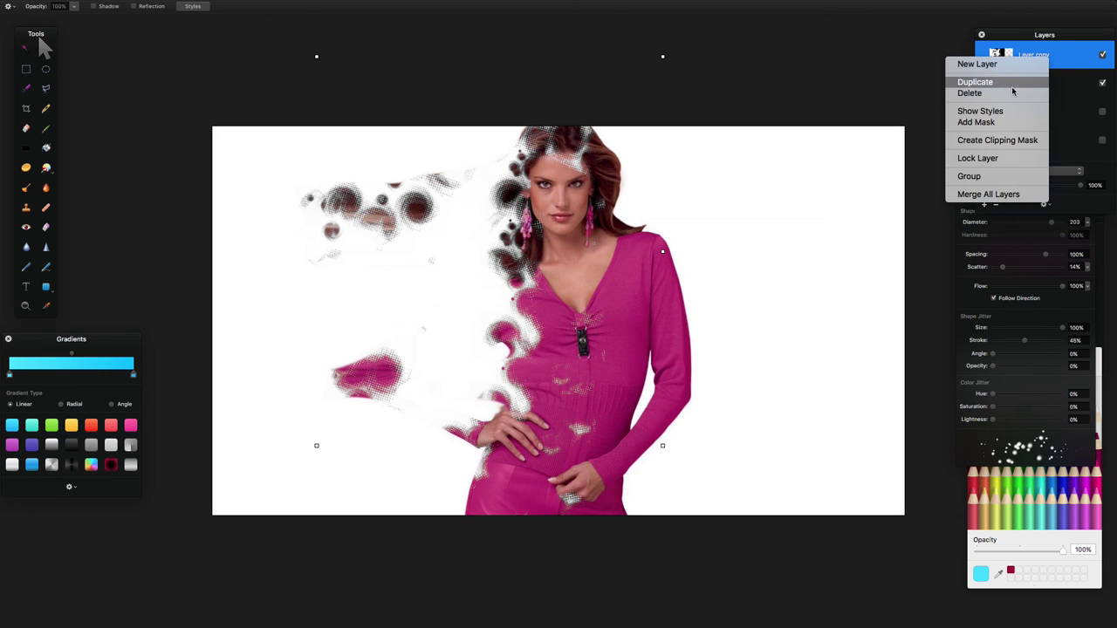
click(1017, 82)
drag(573, 318, 479, 559)
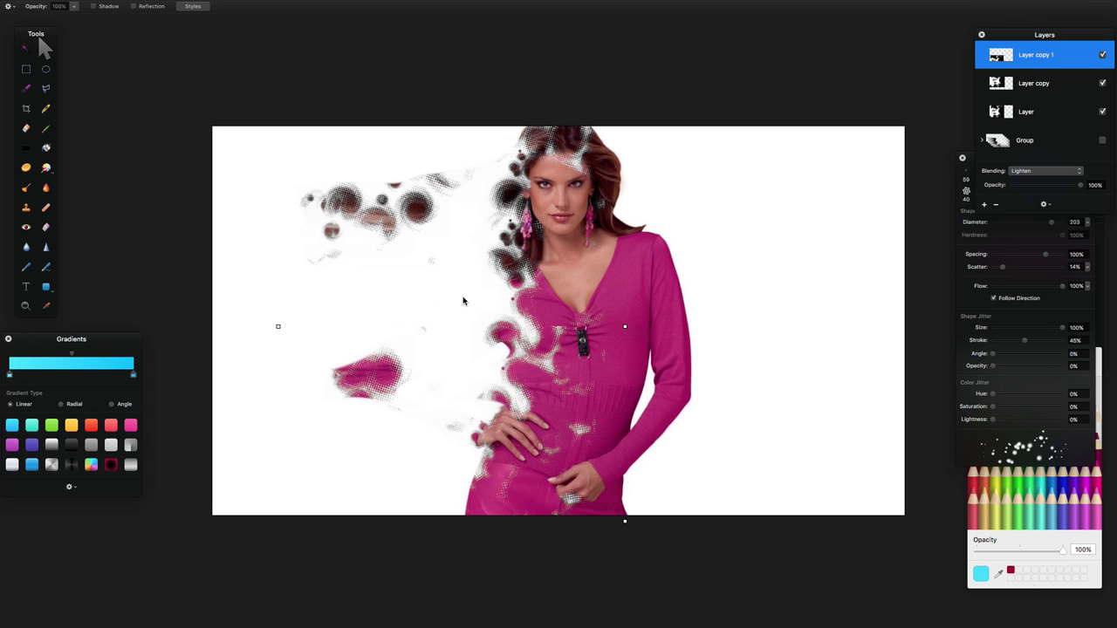
- Delete both duplicates of the painted layer
shift+click(1034, 82)
right_click(1040, 87)
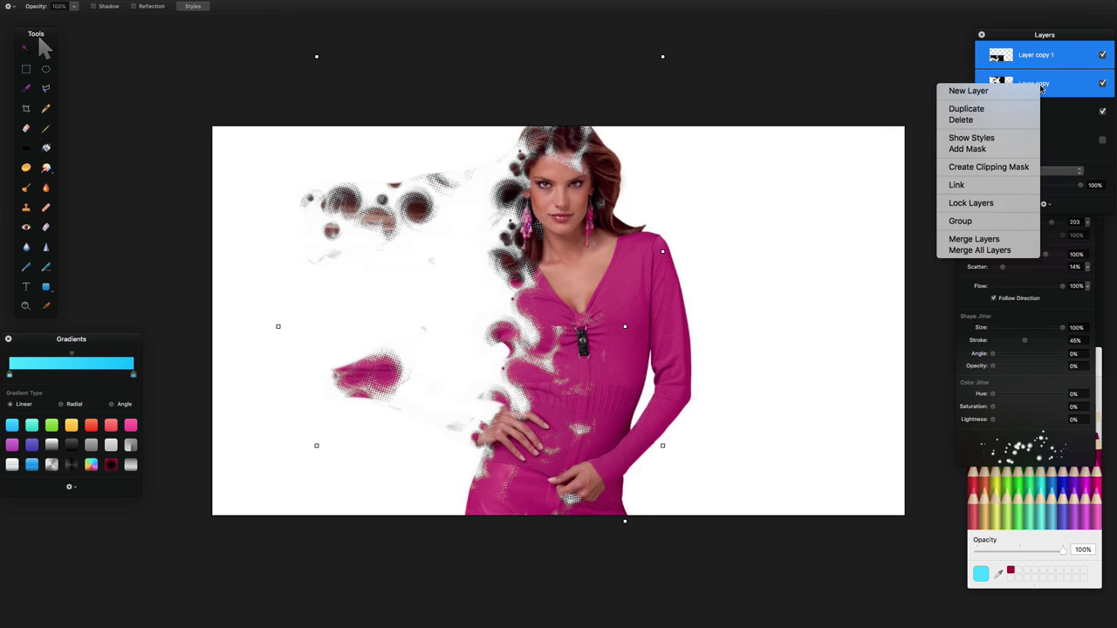
click(1000, 120)
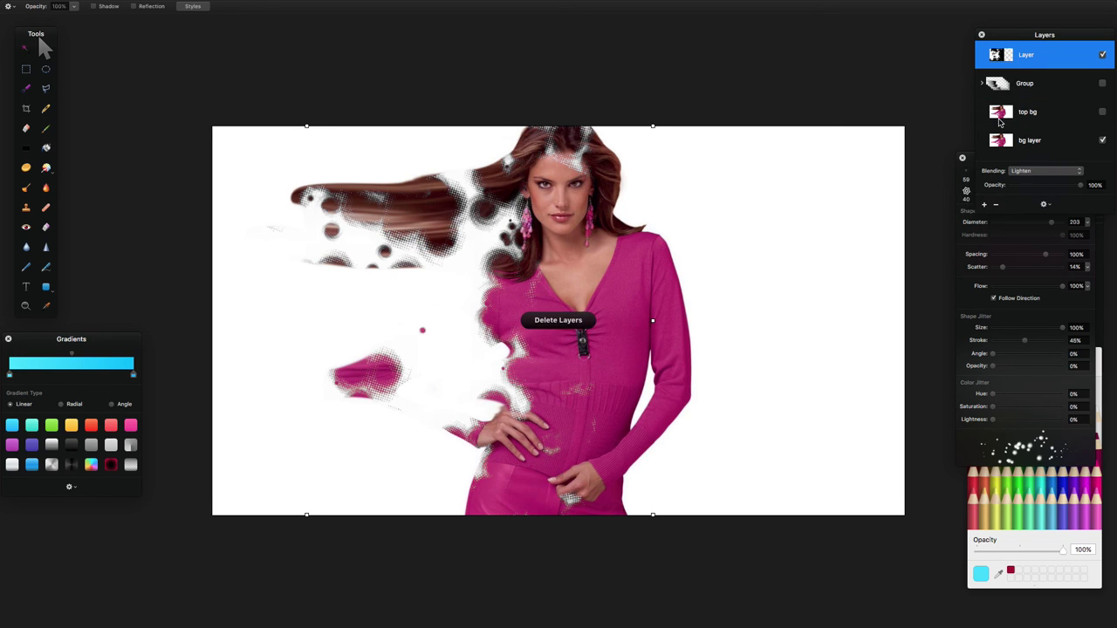
- Delete the remaining painted layer, and show the top bg layer and the Group of confetti layers
right_click(1026, 54)
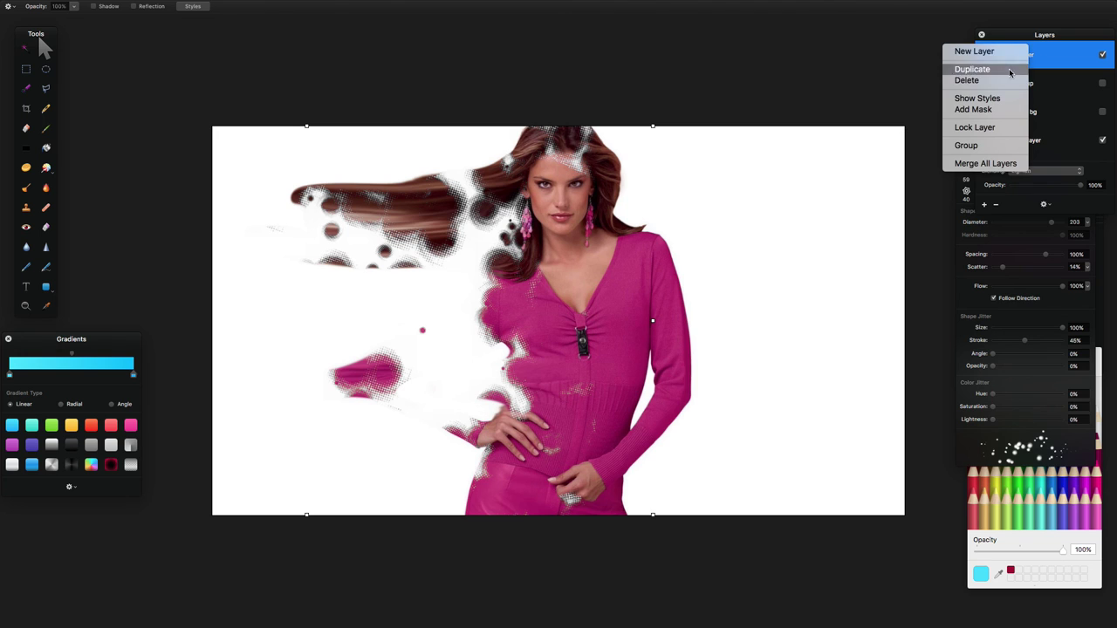
click(1021, 77)
click(1103, 83)
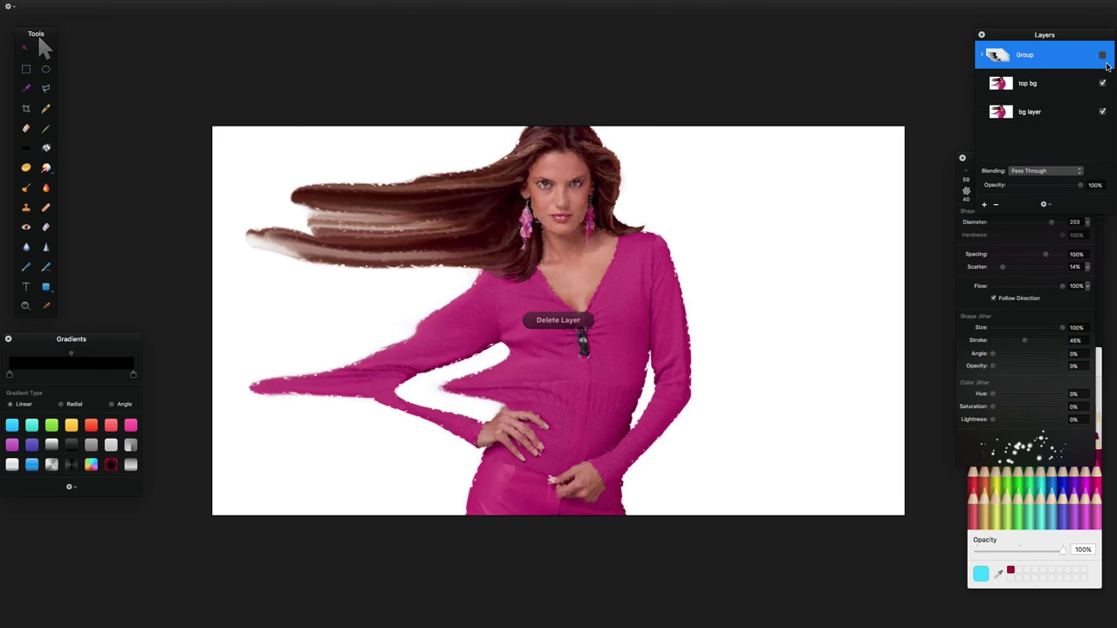
click(1103, 55)
click(679, 218)
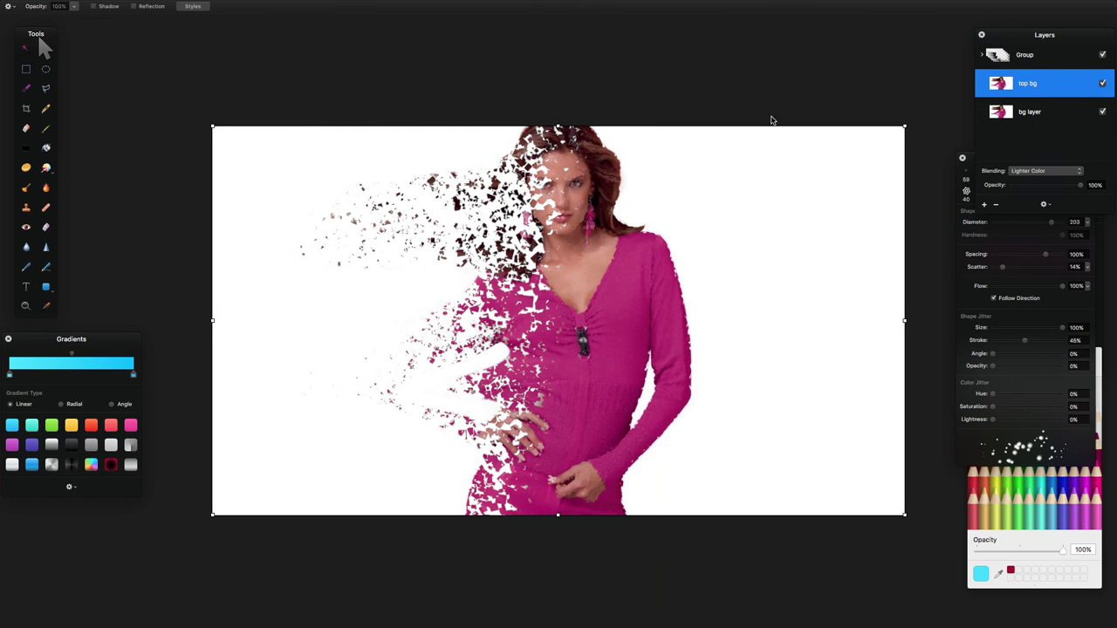